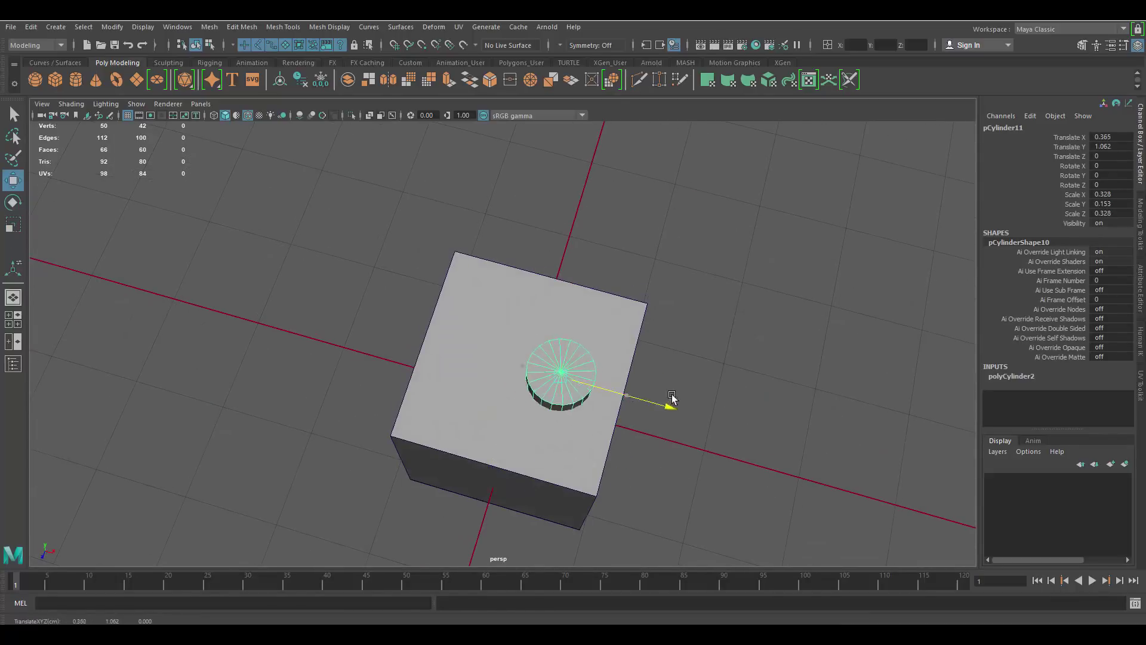
# Place the stud at X 0.509, Z 0.524 on the cube's top face and duplicate it to form a 2×2 stud grid
pyautogui.press('space')
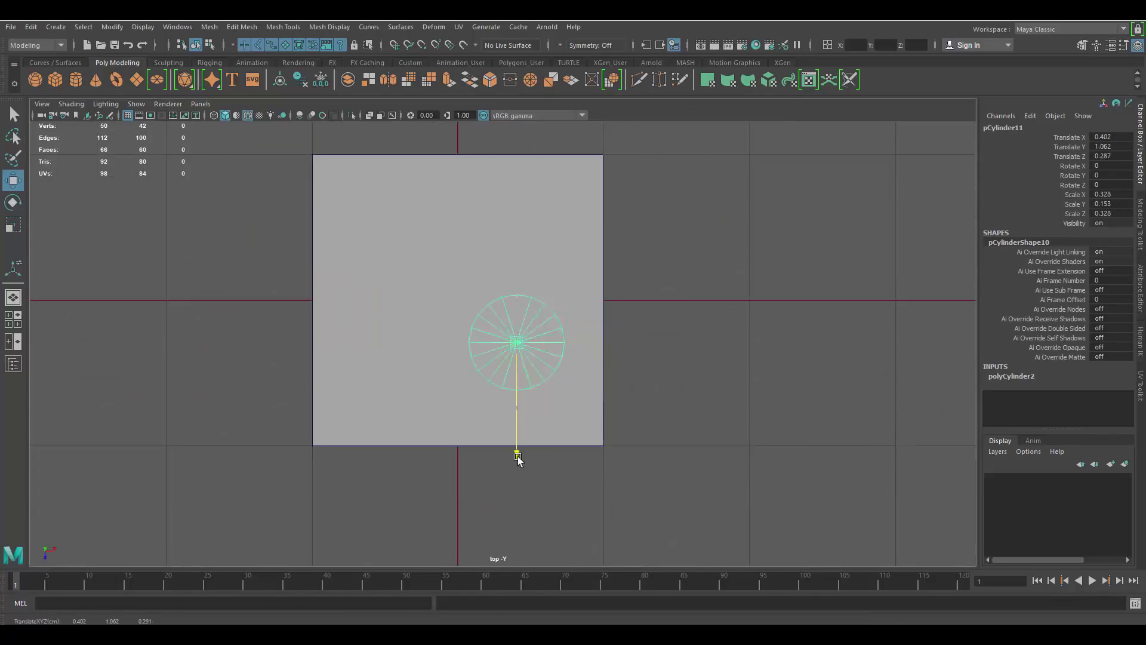
pyautogui.press('4')
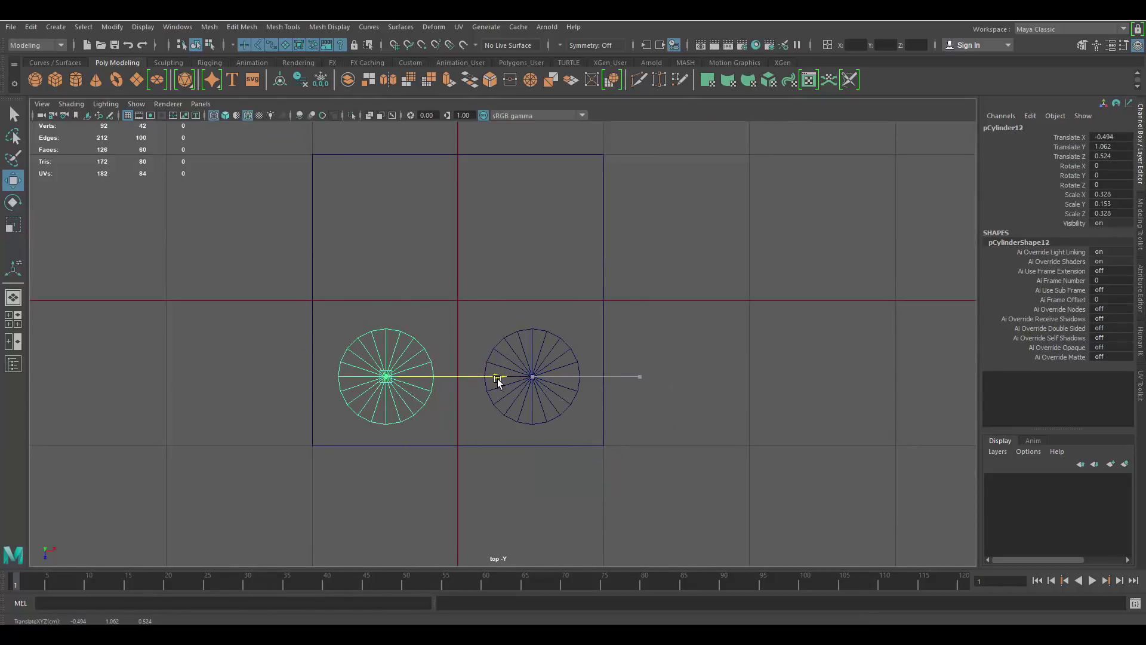
pyautogui.press('space')
pyautogui.press('space')
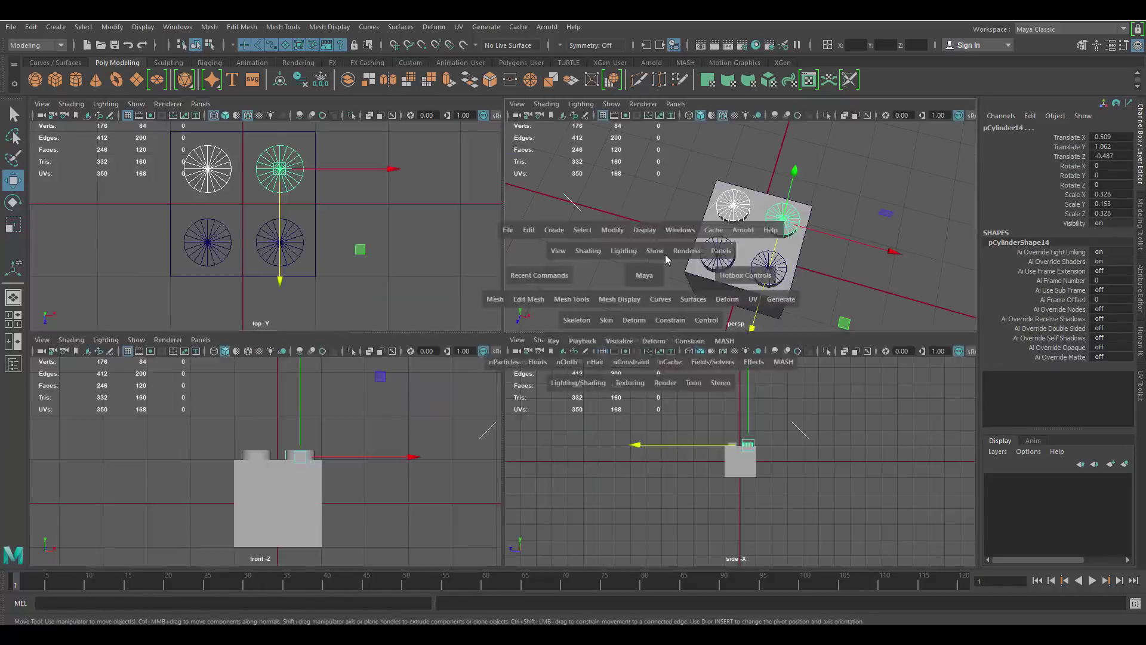
# Duplicate a stud, center the copy at X 0, Z 0 and enlarge it to a scale of 0.355
pyautogui.click(557, 274)
pyautogui.scroll(3, 609, 322)
pyautogui.keyDown('alt'); pyautogui.moveTo(600, 314); pyautogui.dragTo(624, 341); pyautogui.keyUp('alt')
pyautogui.click(608, 317)
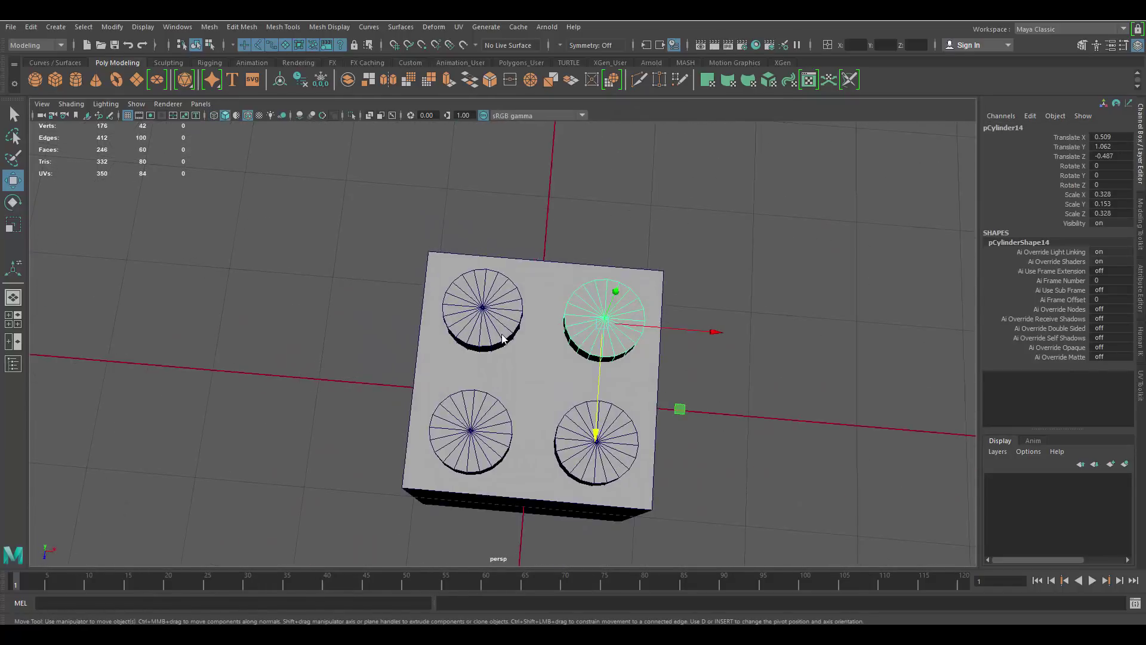
pyautogui.press('space')
pyautogui.press('space')
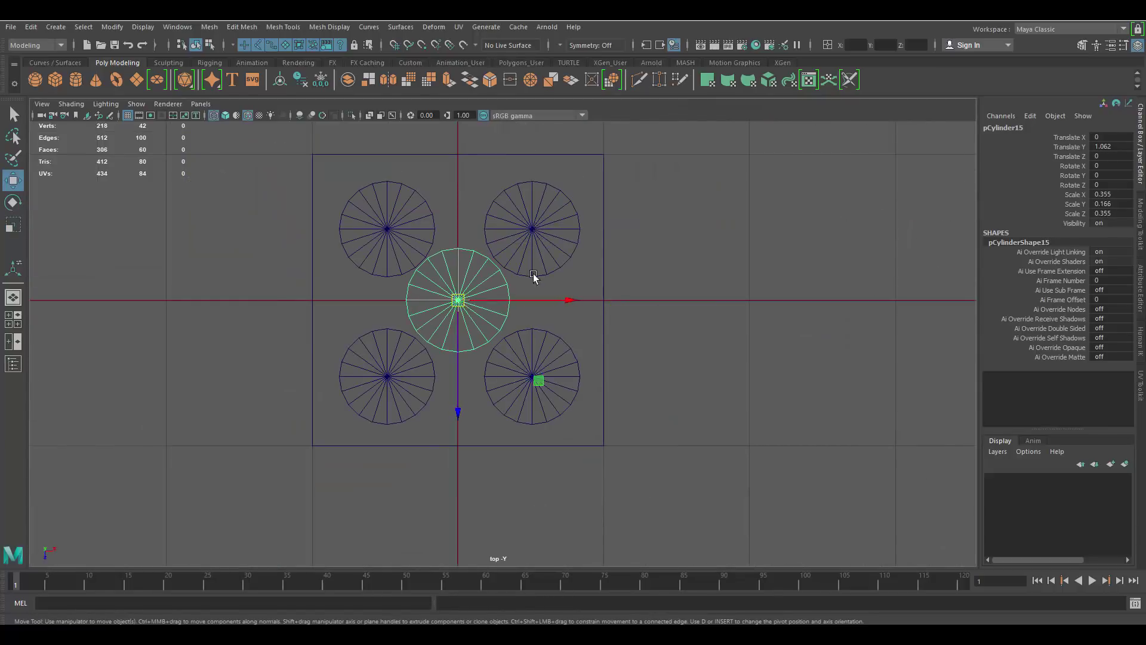
# Move the central cylinder straight down to the underside of the cube
pyautogui.press('space')
pyautogui.press('space')
pyautogui.keyDown('alt'); pyautogui.moveTo(597, 311); pyautogui.dragTo(602, 206); pyautogui.keyUp('alt')
pyautogui.scroll(-3, 597, 209)
pyautogui.moveTo(524, 197); pyautogui.dragTo(557, 351)
# Hollow out the cube by extruding its bottom face, insetting it and pushing it deep inside to leave thin walls
pyautogui.click(564, 353)
pyautogui.keyDown('alt'); pyautogui.moveTo(584, 378); pyautogui.dragTo(575, 285, button='middle'); pyautogui.keyUp('alt')
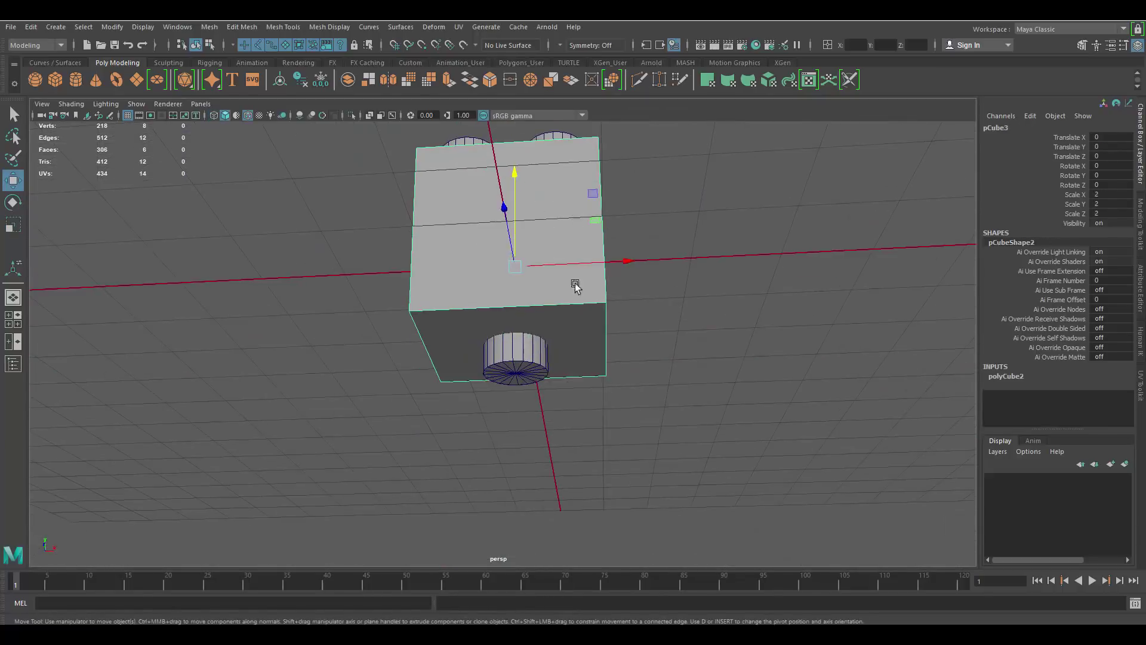
pyautogui.press('F11')
pyautogui.click(573, 274)
pyautogui.keyDown('alt'); pyautogui.moveTo(575, 285); pyautogui.dragTo(508, 309); pyautogui.keyUp('alt')
pyautogui.hotkey('ctrl', 'e')
pyautogui.press('r')
pyautogui.keyDown('alt'); pyautogui.moveTo(507, 172); pyautogui.dragTo(563, 228); pyautogui.keyUp('alt')
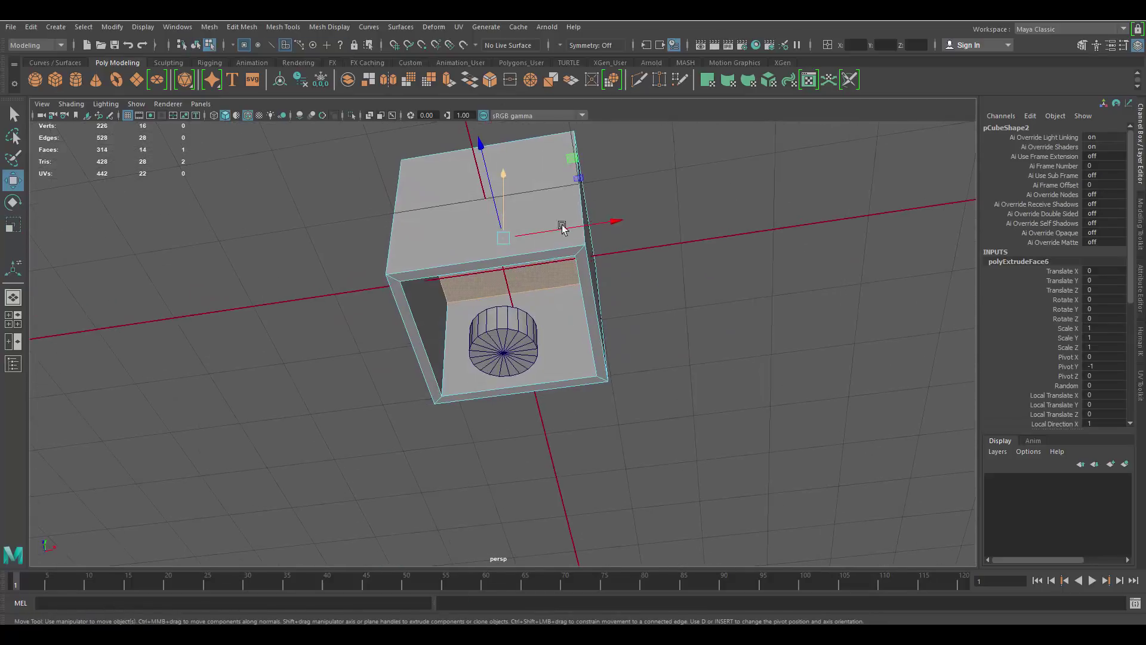
# Scale the underside cylinder to about 0.383 wide and 0.407 high, placed at Y 0.138 inside the hollow cube
pyautogui.press('F8')
pyautogui.click(539, 297)
pyautogui.press('r')
pyautogui.keyDown('alt'); pyautogui.moveTo(540, 297); pyautogui.dragTo(481, 209); pyautogui.keyUp('alt')
pyautogui.keyDown('alt'); pyautogui.moveTo(481, 209); pyautogui.dragTo(636, 155); pyautogui.keyUp('alt')
pyautogui.keyDown('alt'); pyautogui.moveTo(635, 155); pyautogui.dragTo(909, 330, button='right'); pyautogui.keyUp('alt')
pyautogui.keyDown('alt'); pyautogui.moveTo(525, 221); pyautogui.dragTo(500, 223); pyautogui.keyUp('alt')
pyautogui.scroll(-1, 547, 215)
# Extrude the cylinder's lower end faces, inset them and push them inward to form a hollow tube
pyautogui.press('F11')
pyautogui.hotkey('ctrl', 'e')
pyautogui.press('r')
pyautogui.press('w')
pyautogui.hotkey('ctrl', 'e')
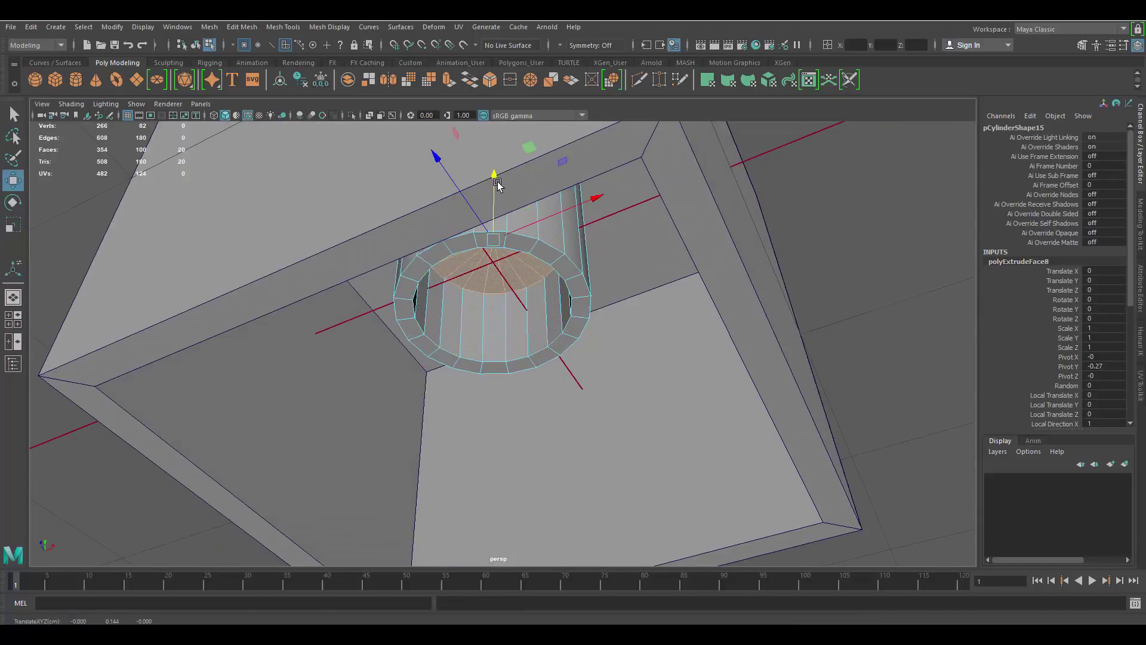
pyautogui.scroll(-4, 498, 188)
pyautogui.keyDown('alt'); pyautogui.moveTo(514, 310); pyautogui.dragTo(507, 277); pyautogui.keyUp('alt')
pyautogui.press('F8')
pyautogui.click(663, 239)
# Duplicate the stud at X 0.509, Z 0.524, shrink the copy to about 0.227 and lower it into the cube
pyautogui.scroll(-1, 582, 246)
pyautogui.keyDown('alt'); pyautogui.moveTo(578, 248); pyautogui.dragTo(560, 362); pyautogui.keyUp('alt')
pyautogui.scroll(3, 546, 298)
pyautogui.click(543, 291)
pyautogui.keyDown('alt'); pyautogui.moveTo(543, 291); pyautogui.dragTo(675, 330); pyautogui.keyUp('alt')
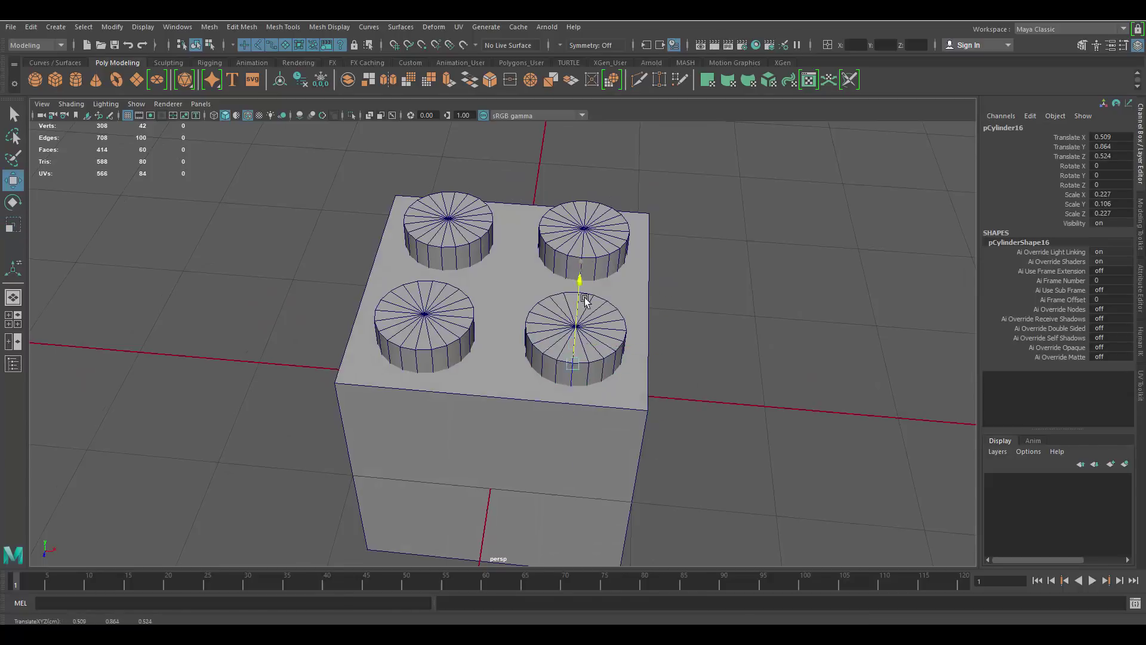
pyautogui.moveTo(585, 299); pyautogui.dragTo(585, 304)
# Isolate the hollow cube and the small lowered cylinder in the view
pyautogui.keyDown('alt'); pyautogui.moveTo(585, 303); pyautogui.dragTo(635, 192); pyautogui.keyUp('alt')
pyautogui.keyDown('alt'); pyautogui.moveTo(635, 192); pyautogui.dragTo(607, 266, button='middle'); pyautogui.keyUp('alt')
pyautogui.keyDown('shift'); pyautogui.click(607, 299); pyautogui.keyUp('shift')
pyautogui.hotkey('ctrl', '1')
pyautogui.press('f')
pyautogui.click(696, 263)
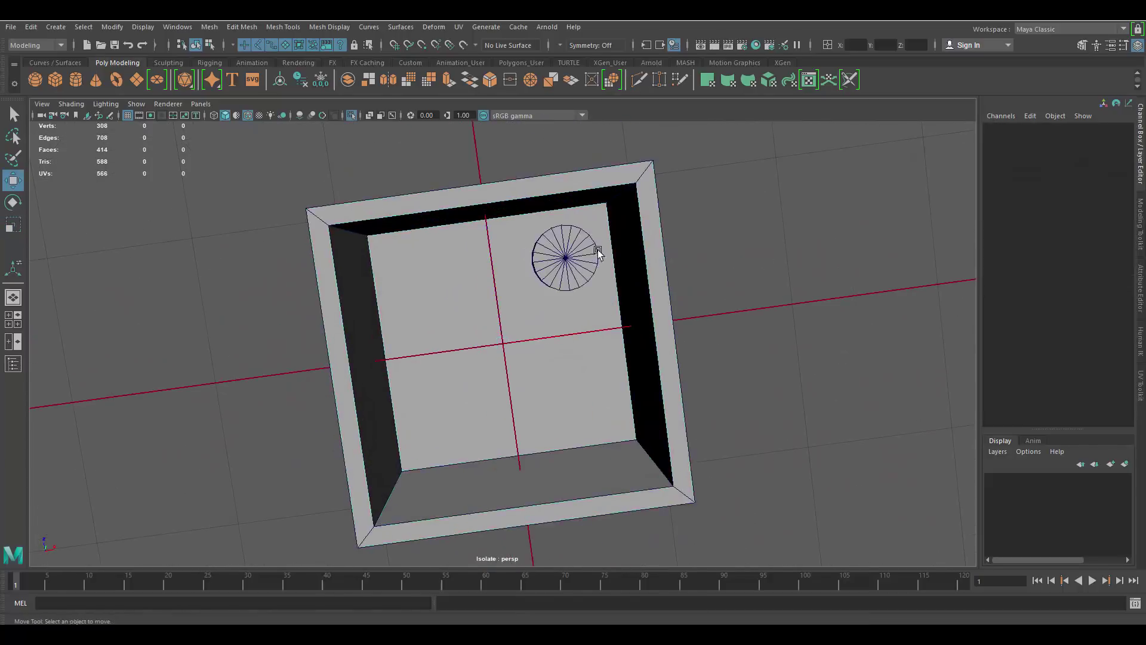
# Shrink the small cylinder to 0.195 at Y 0.429 and duplicate it beneath the other three studs
pyautogui.click(598, 253)
pyautogui.keyDown('alt'); pyautogui.moveTo(598, 253); pyautogui.dragTo(591, 224); pyautogui.keyUp('alt')
pyautogui.press('r')
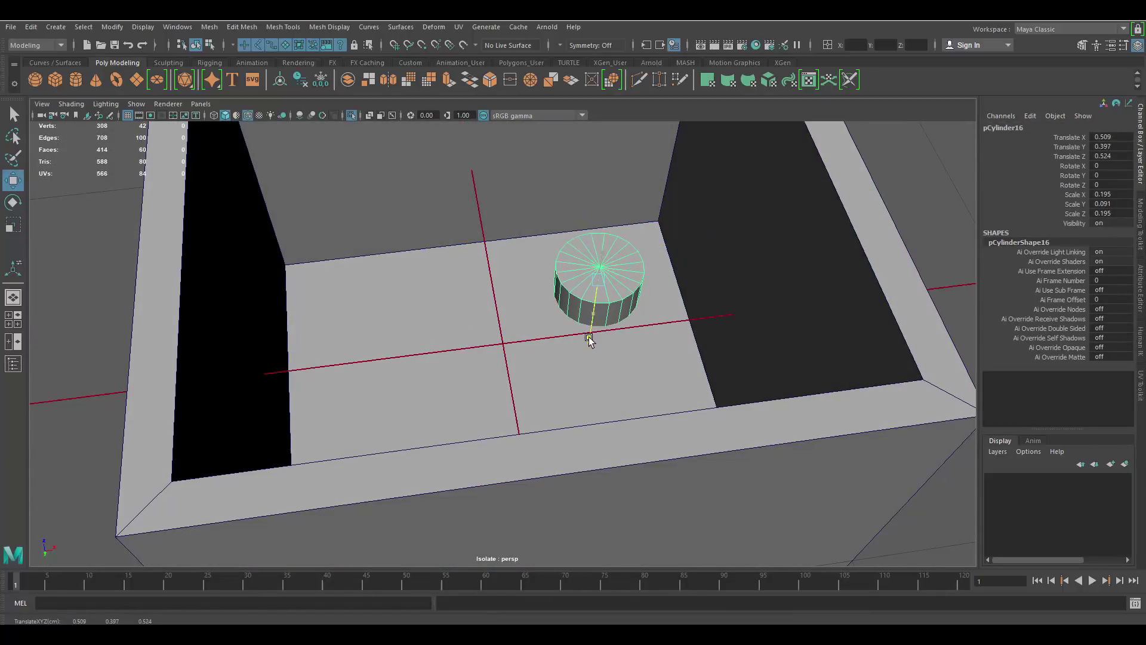
pyautogui.keyDown('alt'); pyautogui.moveTo(495, 283); pyautogui.dragTo(616, 285); pyautogui.keyUp('alt')
pyautogui.scroll(-2, 619, 297)
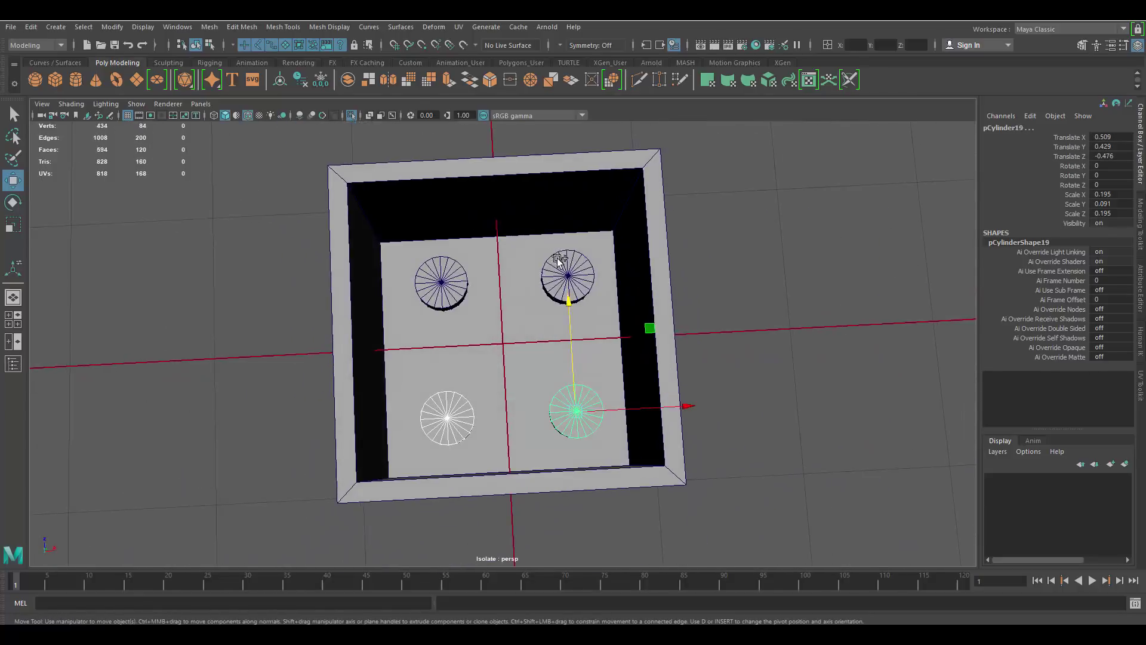
# Combine the four small cylinders inside the cube into one mesh
pyautogui.keyDown('shift'); pyautogui.click(562, 261); pyautogui.keyUp('shift')
pyautogui.keyDown('shift'); pyautogui.click(456, 284); pyautogui.keyUp('shift')
pyautogui.press('space')
pyautogui.press('space')
pyautogui.click(305, 310)
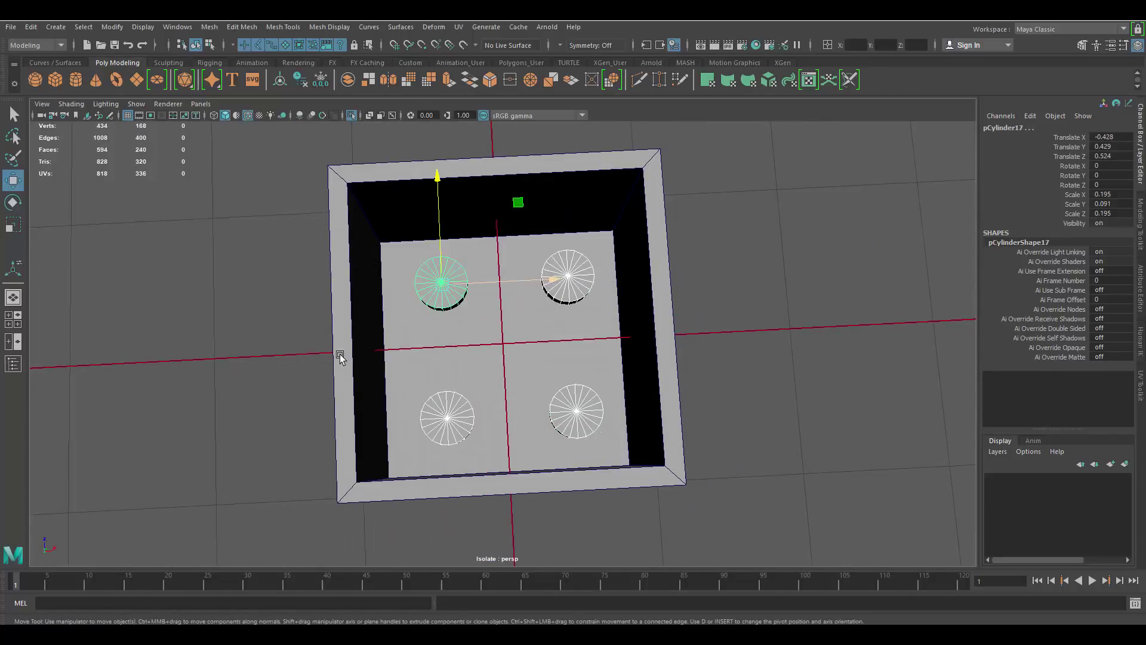
pyautogui.keyDown('alt'); pyautogui.moveTo(550, 254); pyautogui.dragTo(557, 231, button='middle'); pyautogui.keyUp('alt')
pyautogui.press('space')
pyautogui.click(406, 256)
pyautogui.click(438, 297)
# Subtract the combined small cylinders from the hollow cube with a Boolean difference
pyautogui.keyDown('alt'); pyautogui.moveTo(441, 299); pyautogui.dragTo(583, 287); pyautogui.keyUp('alt')
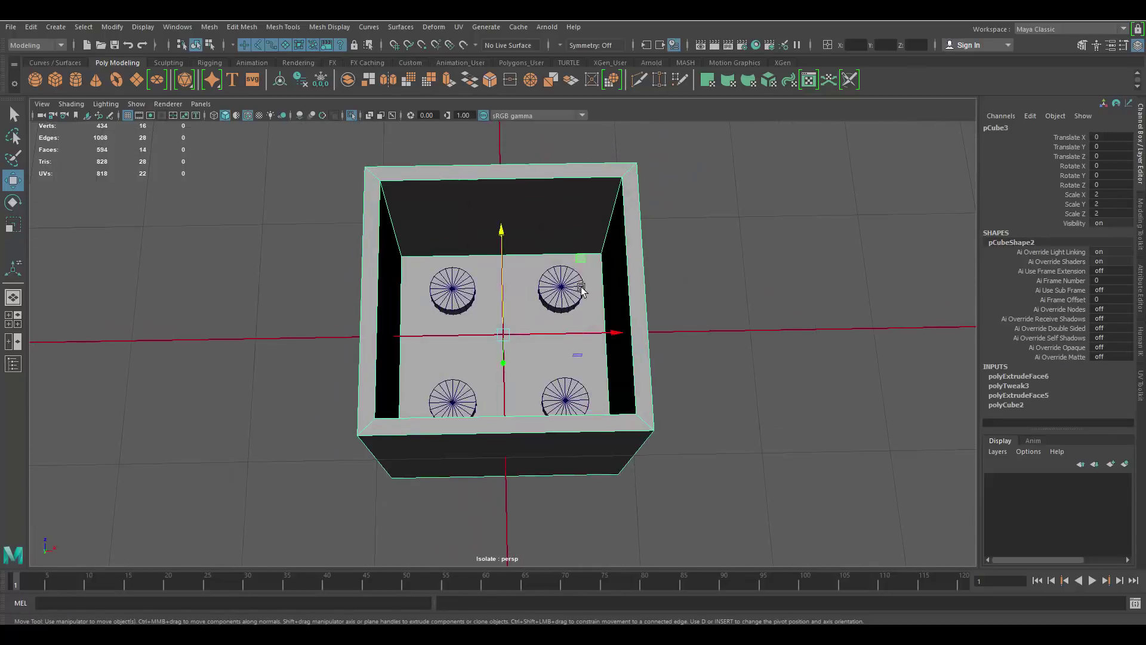
pyautogui.press('space')
pyautogui.click(425, 312)
pyautogui.moveTo(501, 342)
pyautogui.click(597, 339)
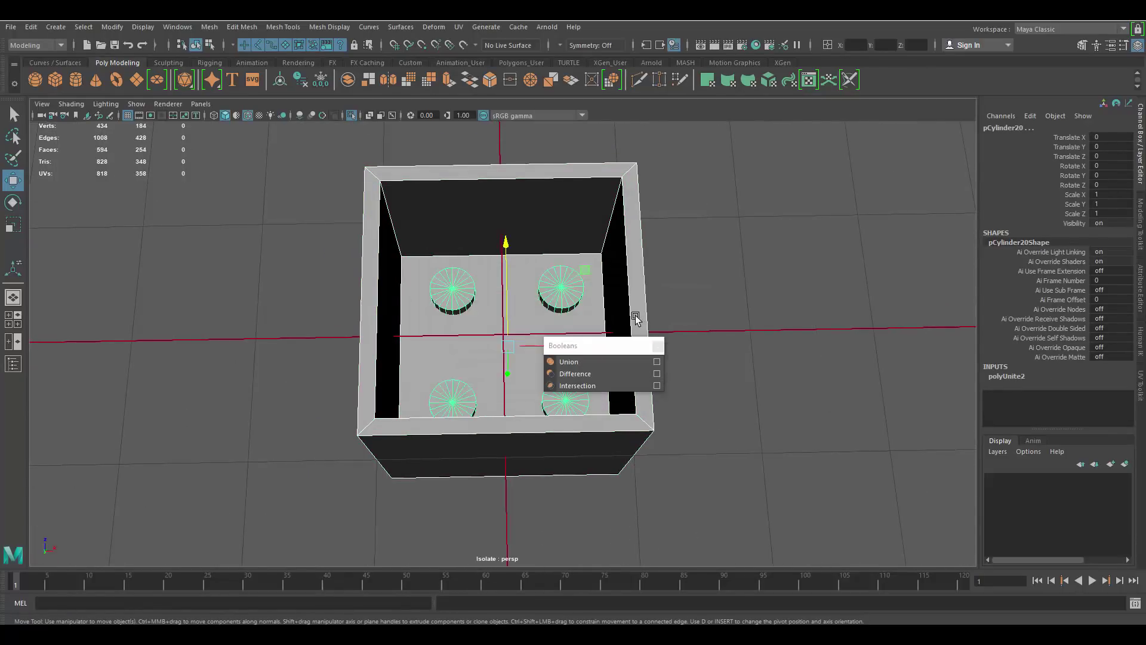
pyautogui.click(762, 262)
pyautogui.scroll(3, 568, 263)
pyautogui.keyDown('alt'); pyautogui.moveTo(567, 271); pyautogui.dragTo(552, 307); pyautogui.keyUp('alt')
pyautogui.press('q')
pyautogui.click(730, 181)
# Exit the isolated view and run mesh Cleanup on the hollow cube
pyautogui.scroll(-4, 572, 259)
pyautogui.scroll(4, 574, 275)
pyautogui.hotkey('ctrl', '1')
pyautogui.scroll(-4, 573, 276)
pyautogui.scroll(4, 562, 297)
pyautogui.click(583, 276)
pyautogui.press('space')
pyautogui.click(434, 300)
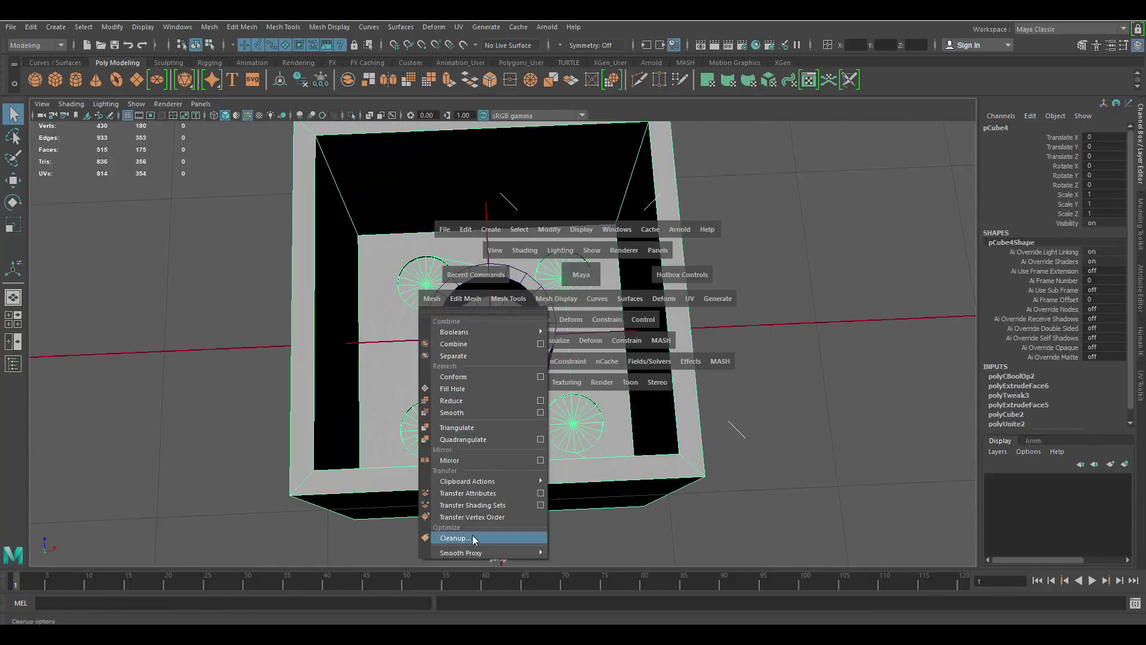
pyautogui.click(542, 538)
pyautogui.click(909, 423)
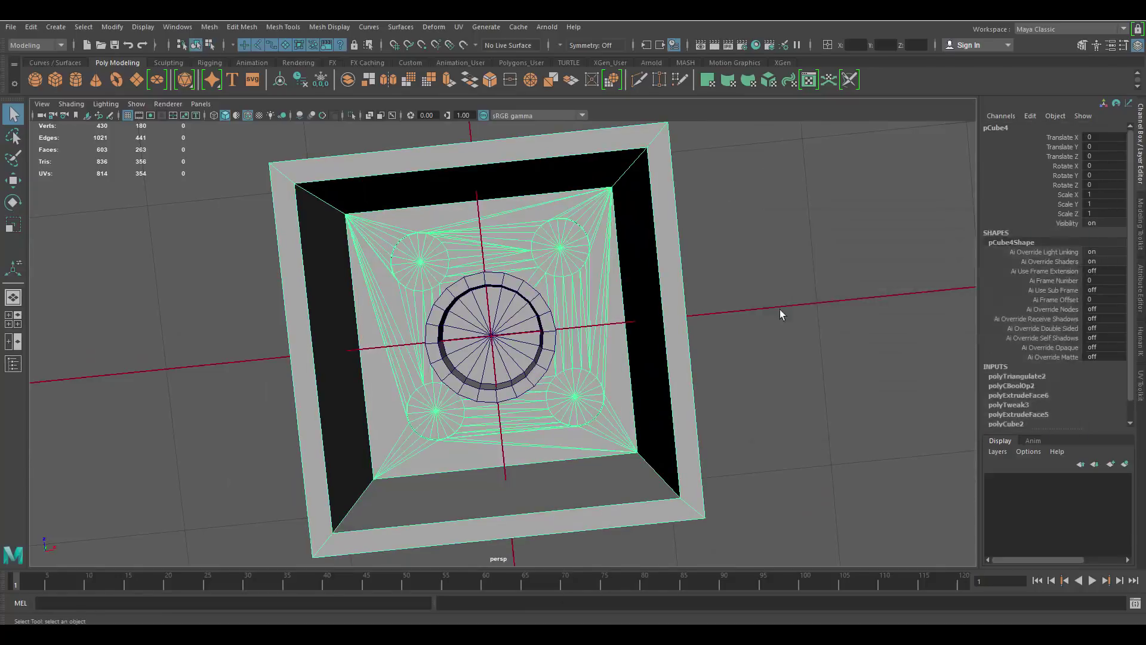
# Combine the hollow cube, the central tube and the four studs into a single mesh
pyautogui.keyDown('alt'); pyautogui.moveTo(780, 310); pyautogui.dragTo(539, 267); pyautogui.keyUp('alt')
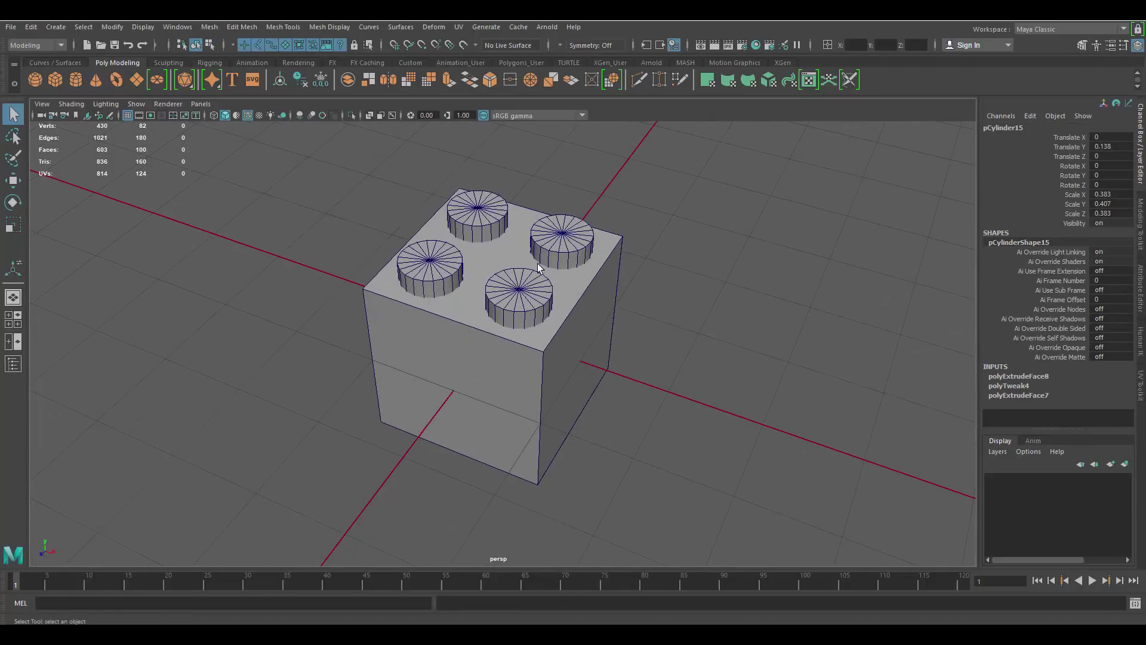
pyautogui.keyDown('shift'); pyautogui.click(574, 232); pyautogui.keyUp('shift')
pyautogui.keyDown('alt'); pyautogui.moveTo(569, 319); pyautogui.dragTo(574, 286); pyautogui.keyUp('alt')
pyautogui.keyDown('shift'); pyautogui.click(574, 286); pyautogui.keyUp('shift')
pyautogui.press('space')
pyautogui.click(410, 310)
pyautogui.press('space')
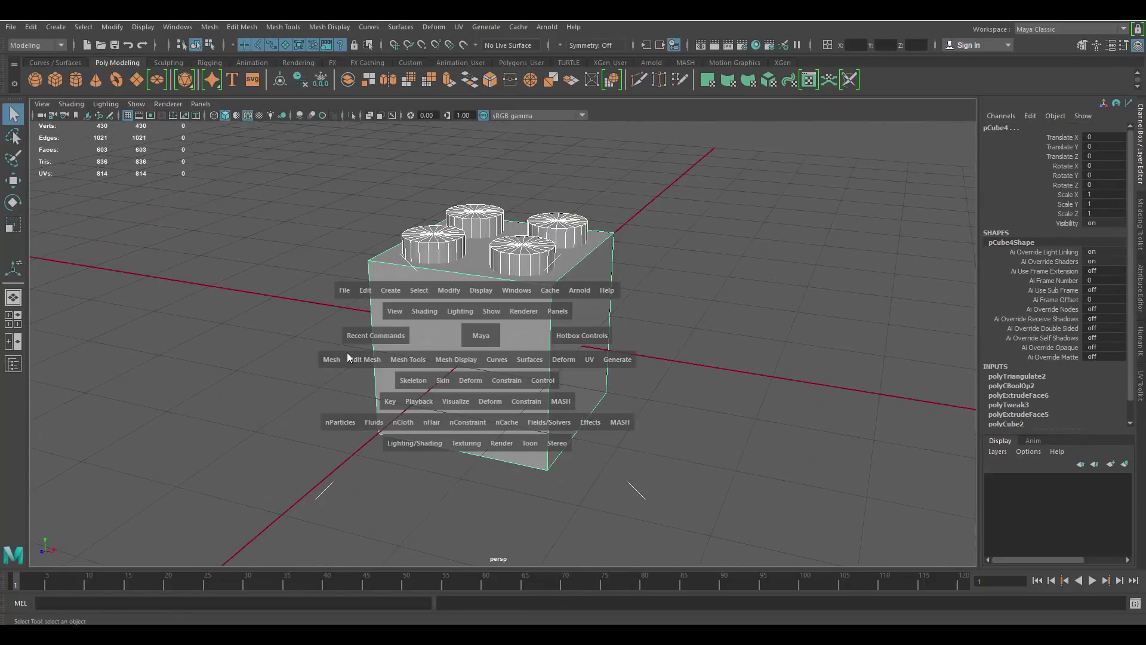
pyautogui.moveTo(569, 400); pyautogui.dragTo(621, 448)
pyautogui.press('space')
pyautogui.click(400, 350)
pyautogui.click(435, 390)
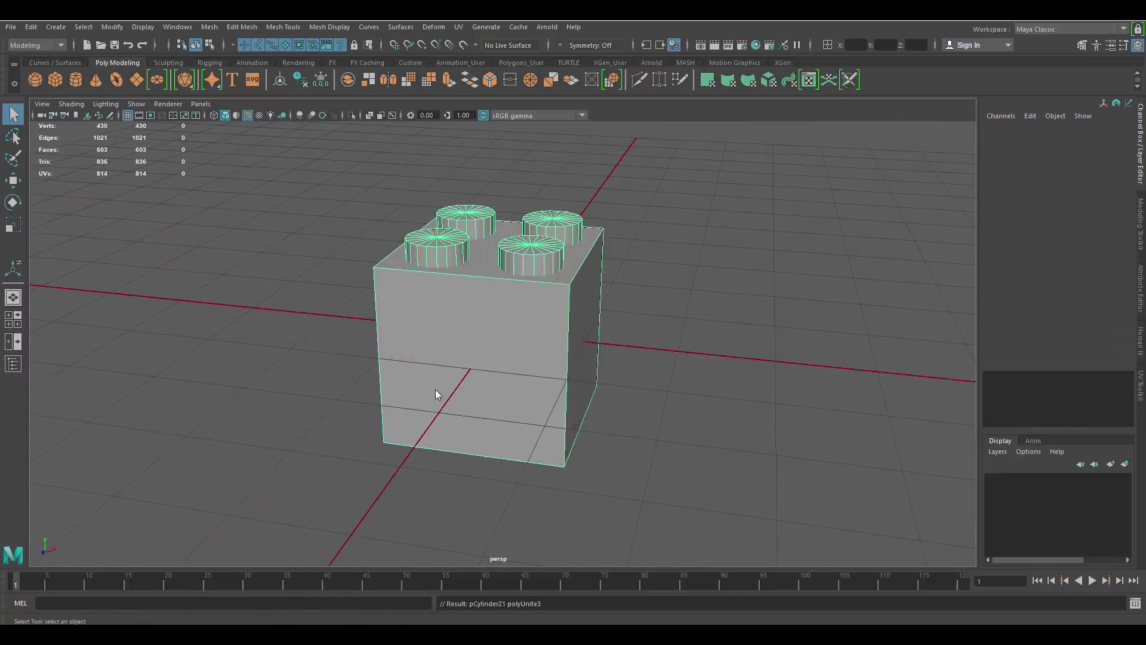
# Duplicate the finished brick and move the copy to X 2, flush beside the original
pyautogui.press('w')
pyautogui.press('space')
pyautogui.keyDown('alt'); pyautogui.moveTo(436, 390); pyautogui.dragTo(532, 323); pyautogui.keyUp('alt')
pyautogui.scroll(-5, 548, 287)
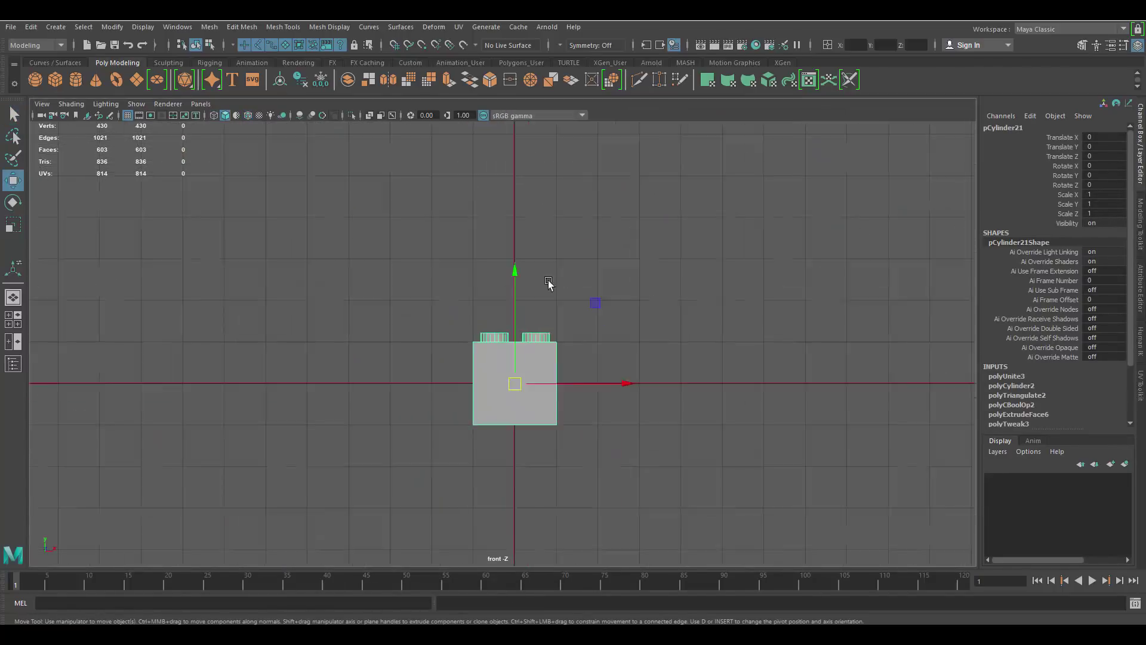
pyautogui.press('space')
pyautogui.press('space')
pyautogui.press('space')
pyautogui.press('space')
pyautogui.scroll(-3, 599, 340)
pyautogui.keyDown('alt'); pyautogui.moveTo(668, 338); pyautogui.dragTo(670, 376); pyautogui.keyUp('alt')
pyautogui.hotkey('ctrl', 'd')
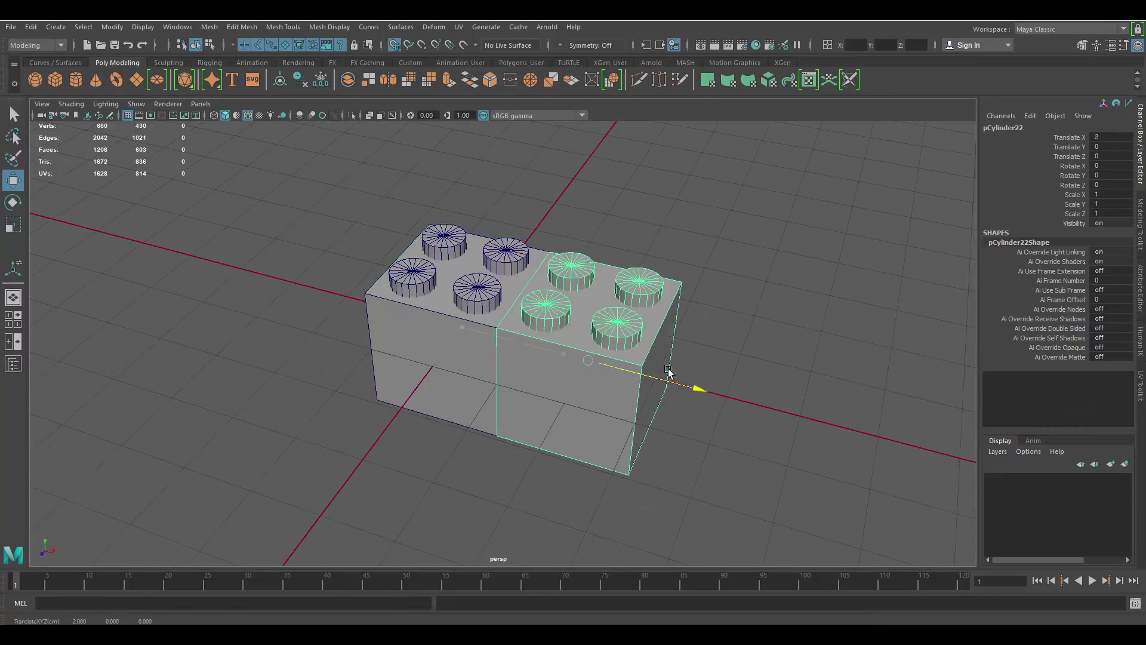
pyautogui.click(687, 358)
pyautogui.keyDown('alt'); pyautogui.moveTo(545, 292); pyautogui.dragTo(588, 257); pyautogui.keyUp('alt')
pyautogui.click(514, 334)
pyautogui.hotkey('ctrl', 'd')
pyautogui.moveTo(462, 295)
pyautogui.mouseDown()
pyautogui.moveTo(460, 238)
pyautogui.moveTo(461, 281)
pyautogui.mouseUp()
pyautogui.click(588, 263)
pyautogui.keyDown('alt'); pyautogui.moveTo(588, 262); pyautogui.dragTo(537, 287); pyautogui.keyUp('alt')
pyautogui.click(494, 274)
pyautogui.press('Delete')
# Create a polygon cube, scale it uniformly to about 1.683 and move it to Z 1.804 in front of the brick
pyautogui.keyDown('alt'); pyautogui.moveTo(568, 442); pyautogui.dragTo(723, 275); pyautogui.keyUp('alt')
pyautogui.keyDown('shift'); pyautogui.moveTo(723, 272); pyautogui.dragTo(725, 305, button='right'); pyautogui.keyUp('shift')
pyautogui.keyDown('alt'); pyautogui.moveTo(514, 239); pyautogui.dragTo(557, 356); pyautogui.keyUp('alt')
pyautogui.press('r')
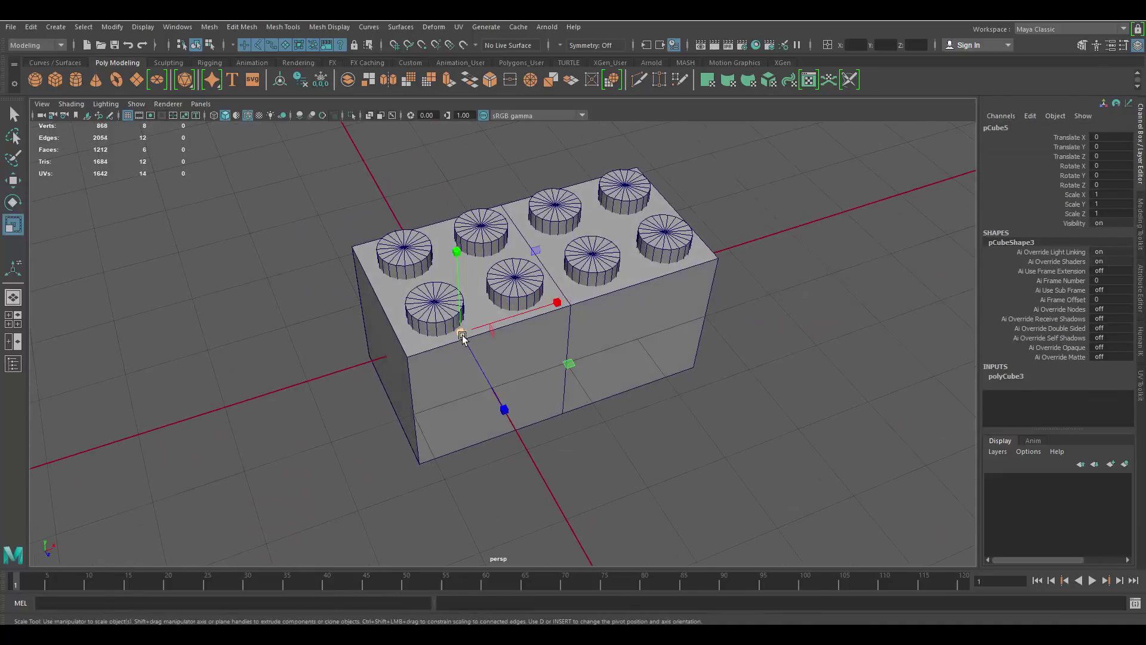
pyautogui.moveTo(508, 409); pyautogui.dragTo(574, 473)
pyautogui.keyDown('alt'); pyautogui.moveTo(588, 391); pyautogui.dragTo(705, 343); pyautogui.keyUp('alt')
# Snap the new cube's bottom face level with the brick's bottom edge
pyautogui.moveTo(633, 317); pyautogui.dragTo(632, 364, button='right')
pyautogui.click(592, 287)
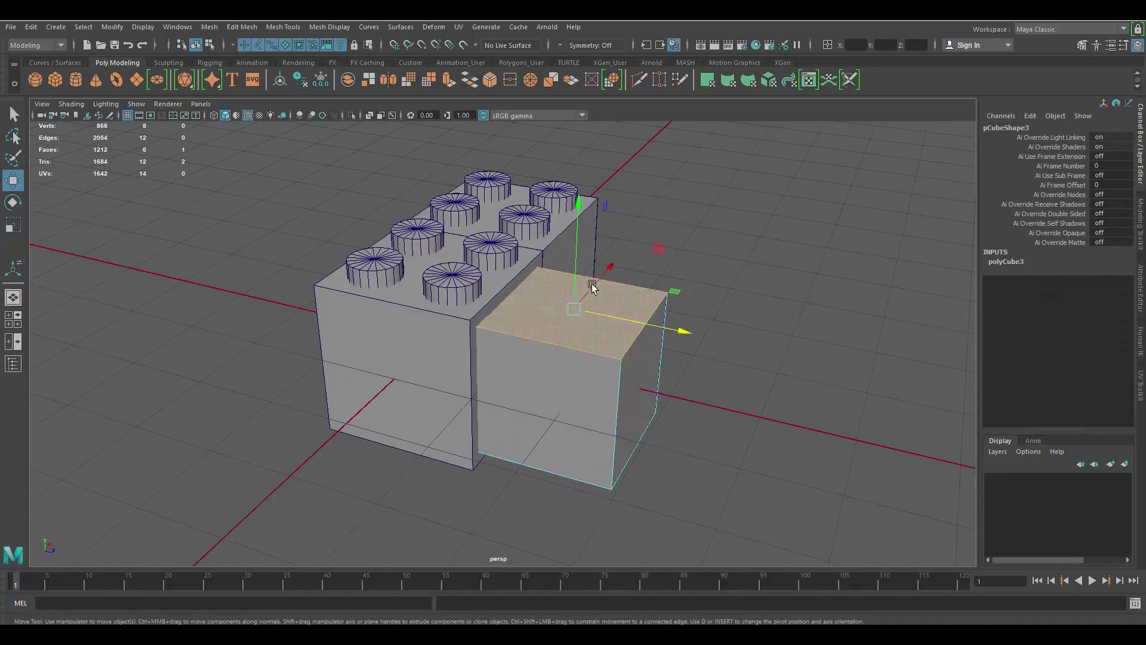
pyautogui.keyDown('alt'); pyautogui.moveTo(451, 330); pyautogui.dragTo(572, 381); pyautogui.keyUp('alt')
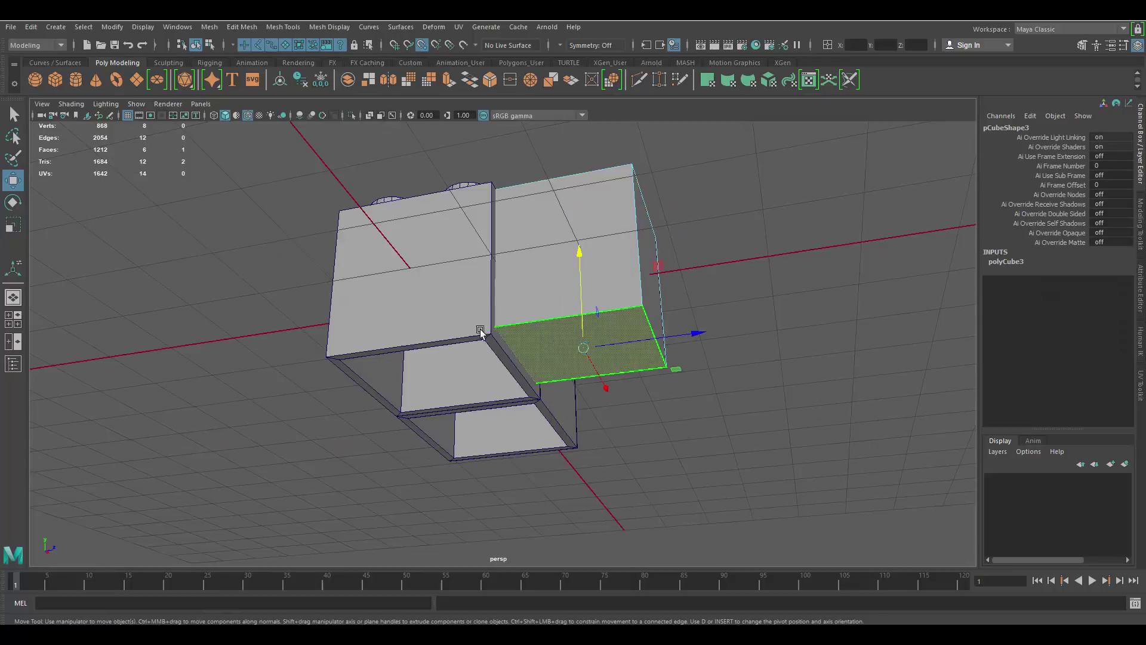
pyautogui.moveTo(481, 330); pyautogui.dragTo(488, 339, button='middle')
pyautogui.keyDown('alt'); pyautogui.moveTo(570, 325); pyautogui.dragTo(490, 396); pyautogui.keyUp('alt')
# Narrow the new cube along X and shorten its depth by moving its outer face to form a thin vertical post
pyautogui.doubleClick(491, 397)
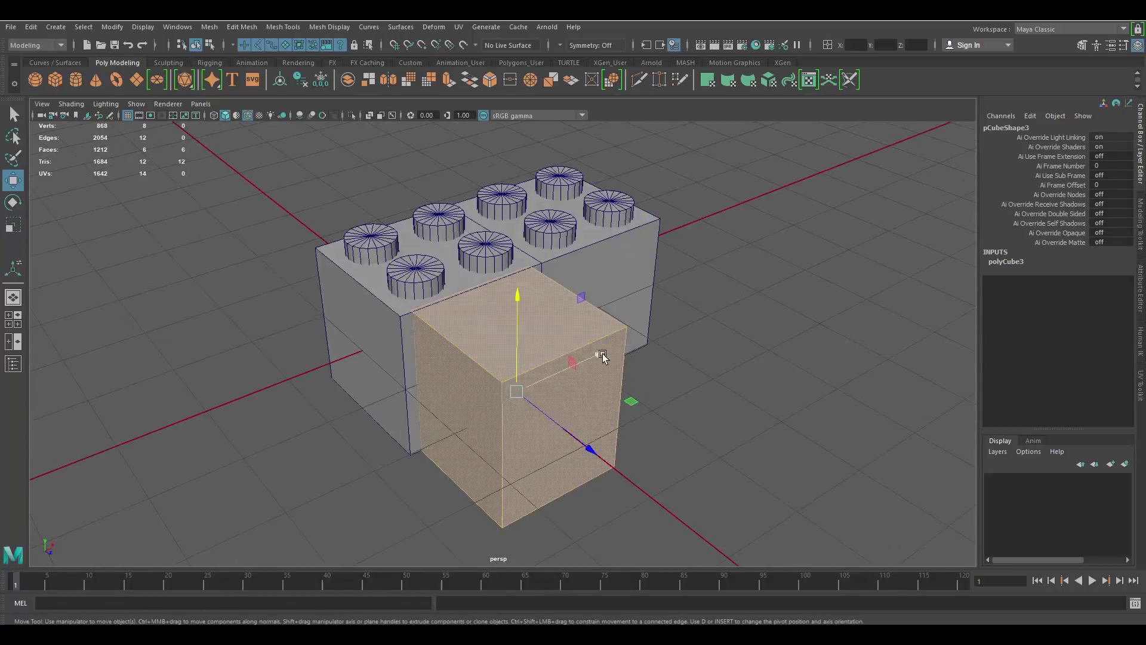
pyautogui.scroll(4, 555, 388)
pyautogui.click(616, 412)
pyautogui.press('w')
pyautogui.keyDown('alt'); pyautogui.moveTo(617, 412); pyautogui.dragTo(740, 454); pyautogui.keyUp('alt')
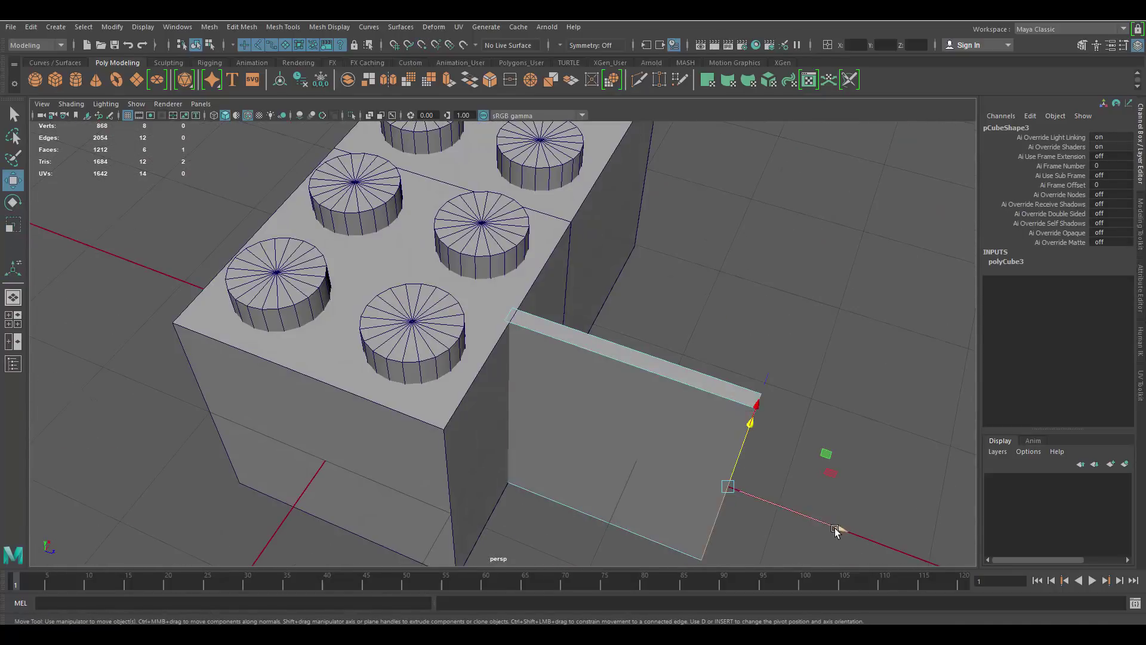
pyautogui.keyDown('alt'); pyautogui.moveTo(616, 419); pyautogui.dragTo(611, 369); pyautogui.keyUp('alt')
pyautogui.moveTo(610, 369); pyautogui.dragTo(639, 344, button='right')
# Move the post inside the brick against the inner side wall, at X -0.435 and Z about 1.66
pyautogui.keyDown('alt'); pyautogui.moveTo(597, 394); pyautogui.dragTo(587, 226); pyautogui.keyUp('alt')
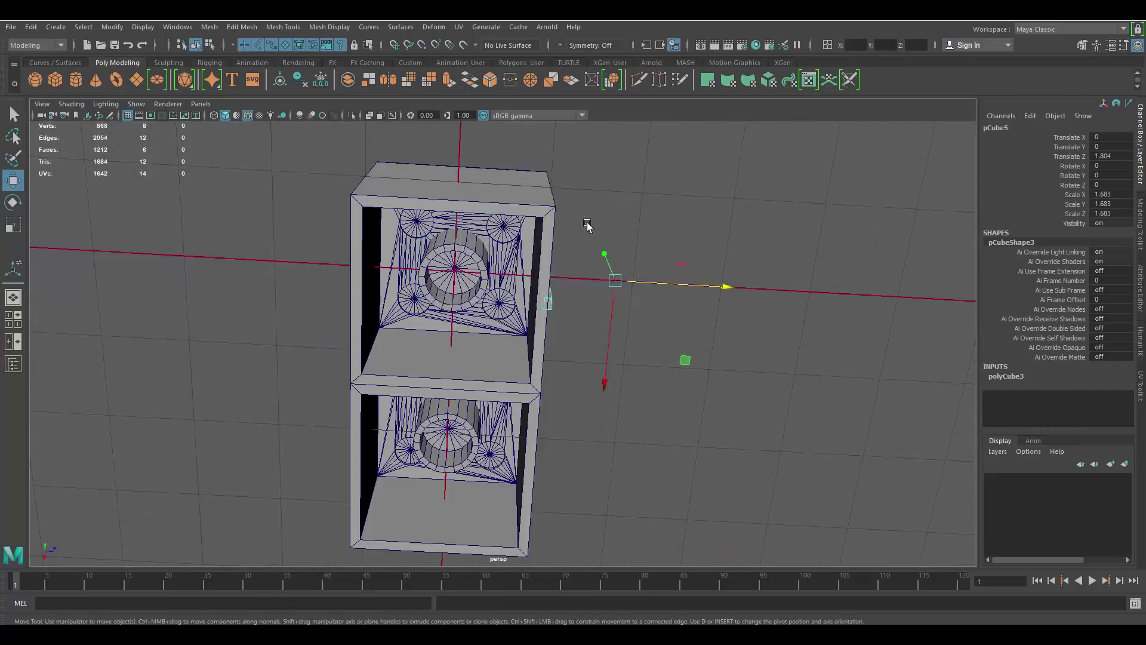
pyautogui.click(582, 268)
pyautogui.scroll(3, 645, 263)
pyautogui.keyDown('alt'); pyautogui.moveTo(657, 251); pyautogui.dragTo(670, 346); pyautogui.keyUp('alt')
pyautogui.moveTo(682, 410); pyautogui.dragTo(681, 410)
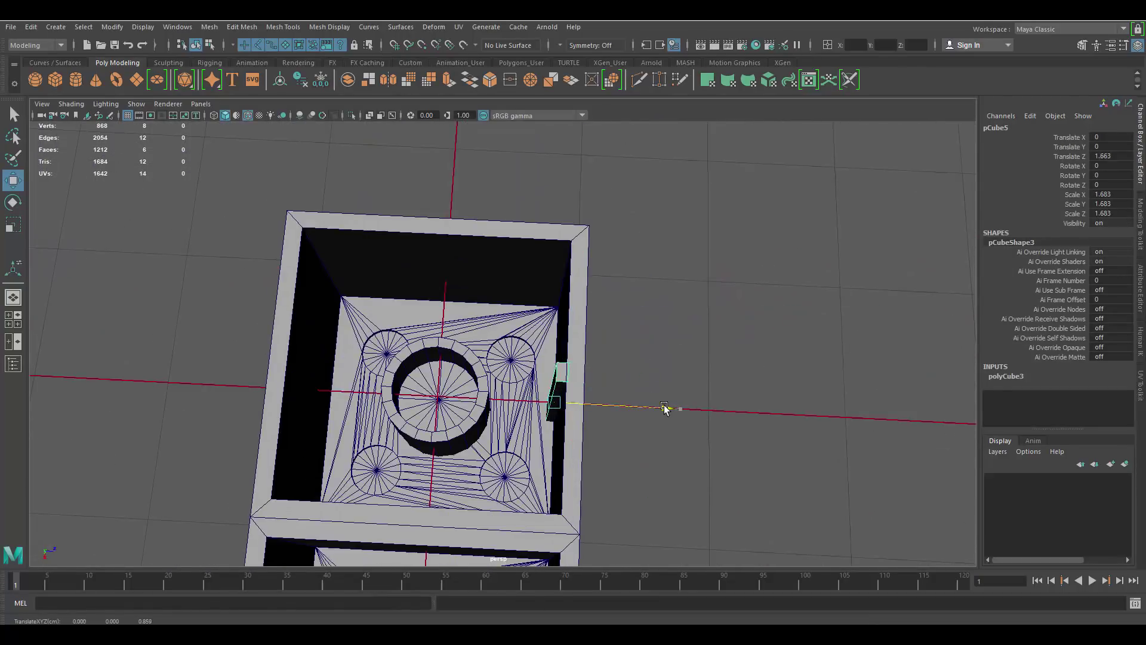
pyautogui.keyDown('alt'); pyautogui.moveTo(651, 349); pyautogui.dragTo(649, 372); pyautogui.keyUp('alt')
pyautogui.moveTo(550, 459); pyautogui.dragTo(579, 231)
# Adjust a face of the post to fit it against the brick's inner wall
pyautogui.scroll(3, 501, 289)
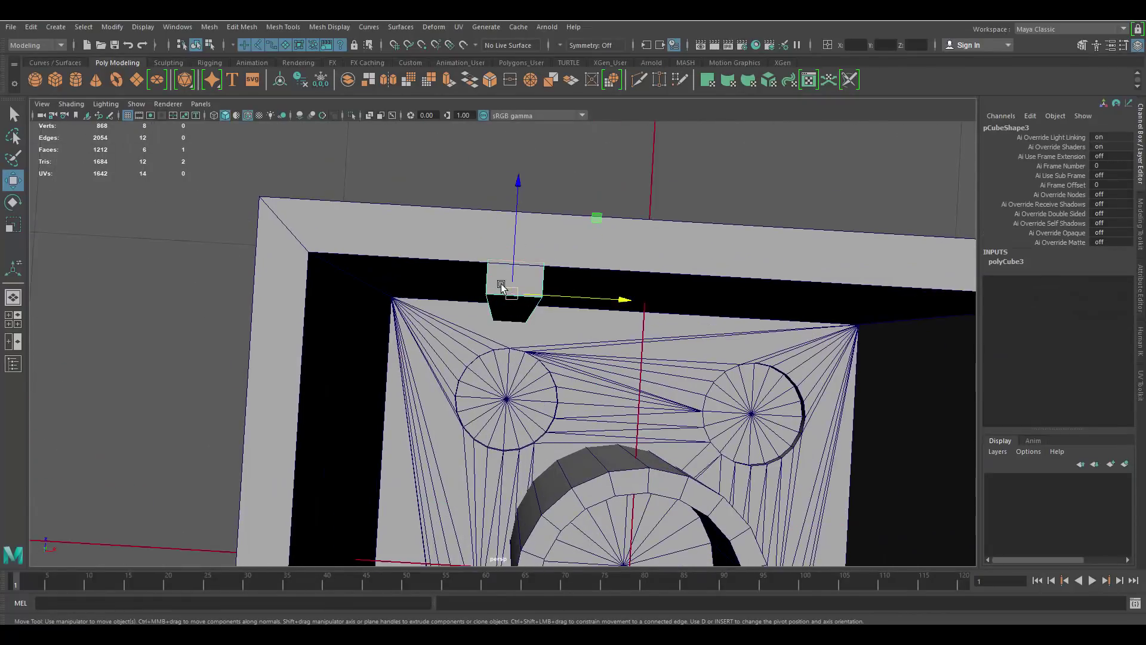
pyautogui.keyDown('alt'); pyautogui.moveTo(502, 289); pyautogui.dragTo(542, 183); pyautogui.keyUp('alt')
pyautogui.moveTo(558, 302); pyautogui.dragTo(597, 279, button='right')
pyautogui.scroll(-4, 588, 274)
pyautogui.click(571, 241)
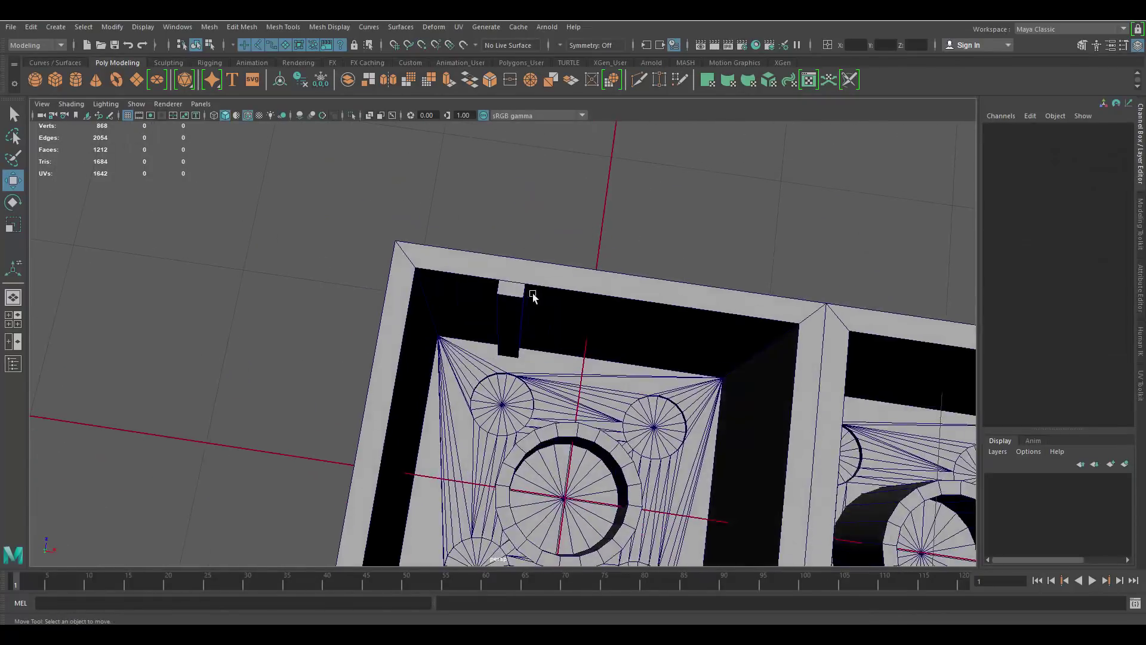
pyautogui.keyDown('alt'); pyautogui.moveTo(532, 294); pyautogui.dragTo(637, 307); pyautogui.keyUp('alt')
pyautogui.scroll(-3, 555, 257)
pyautogui.scroll(3, 561, 270)
# Adjust the vertices at the post's inner end where it meets the brick's inner top surface
pyautogui.click(562, 270)
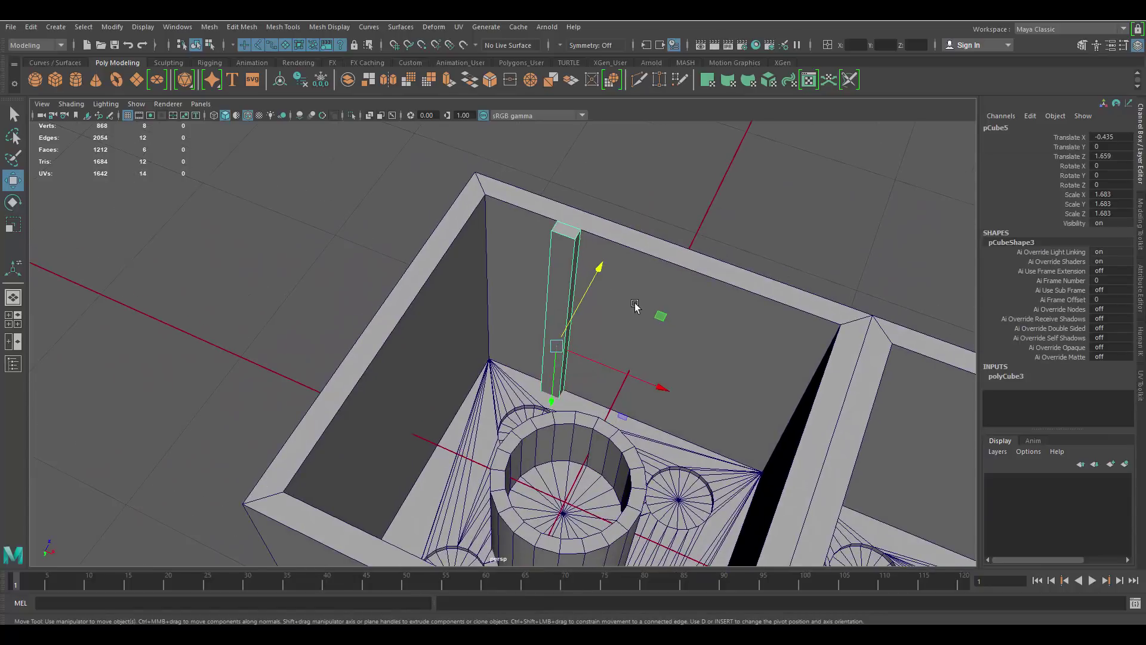
pyautogui.moveTo(563, 311); pyautogui.dragTo(514, 312, button='right')
pyautogui.moveTo(498, 412); pyautogui.dragTo(609, 513)
# Duplicate the post, rotate the copy -90° about Y, and move it near the same corner against the adjacent wall
pyautogui.keyDown('alt'); pyautogui.moveTo(573, 519); pyautogui.dragTo(551, 492); pyautogui.keyUp('alt')
pyautogui.hotkey('ctrl', 'd')
pyautogui.keyDown('alt'); pyautogui.moveTo(558, 383); pyautogui.dragTo(709, 335); pyautogui.keyUp('alt')
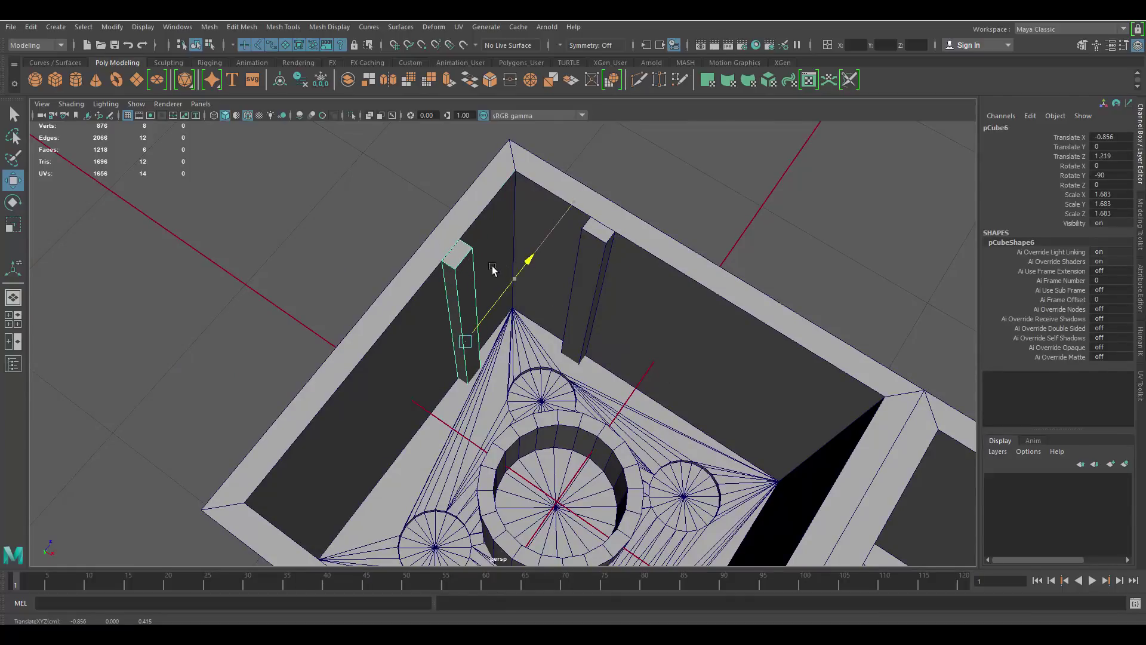
# Place the copied post at X -0.856 and Z 1.241 and adjust its face to fit the adjacent wall
pyautogui.click(606, 185)
pyautogui.keyDown('alt'); pyautogui.moveTo(606, 251); pyautogui.dragTo(510, 286); pyautogui.keyUp('alt')
pyautogui.click(508, 285)
pyautogui.moveTo(615, 327); pyautogui.dragTo(619, 328)
pyautogui.keyDown('alt'); pyautogui.moveTo(624, 325); pyautogui.dragTo(762, 311); pyautogui.keyUp('alt')
pyautogui.scroll(4, 555, 271)
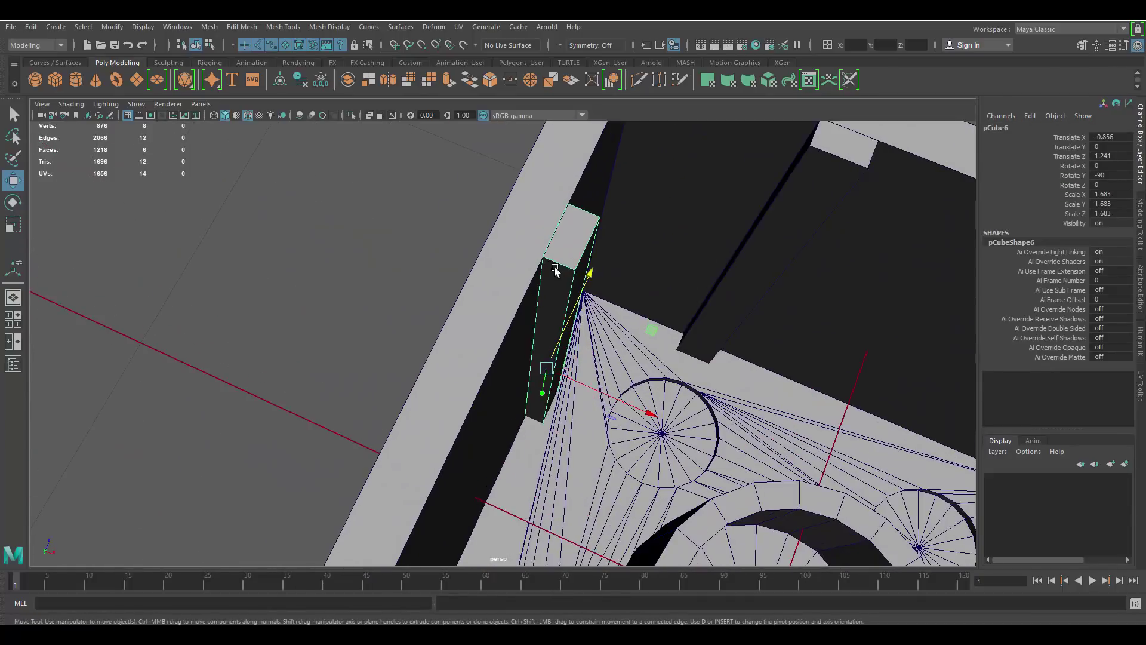
pyautogui.keyDown('alt'); pyautogui.moveTo(529, 281); pyautogui.dragTo(576, 183); pyautogui.keyUp('alt')
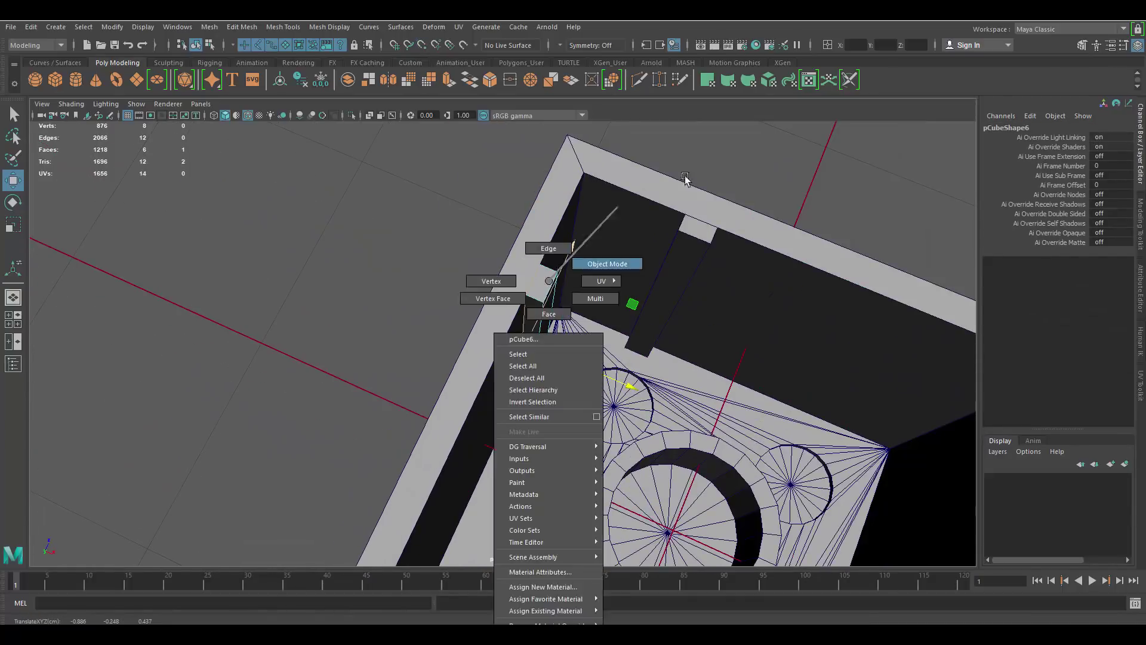
pyautogui.moveTo(685, 178); pyautogui.dragTo(686, 177, button='right')
# Combine the two corner posts into one mesh
pyautogui.keyDown('alt'); pyautogui.moveTo(499, 203); pyautogui.dragTo(511, 195); pyautogui.keyUp('alt')
pyautogui.scroll(-4, 511, 195)
pyautogui.click(529, 202)
pyautogui.keyDown('shift'); pyautogui.click(449, 236); pyautogui.keyUp('shift')
pyautogui.press('space')
pyautogui.click(348, 264)
pyautogui.click(374, 311)
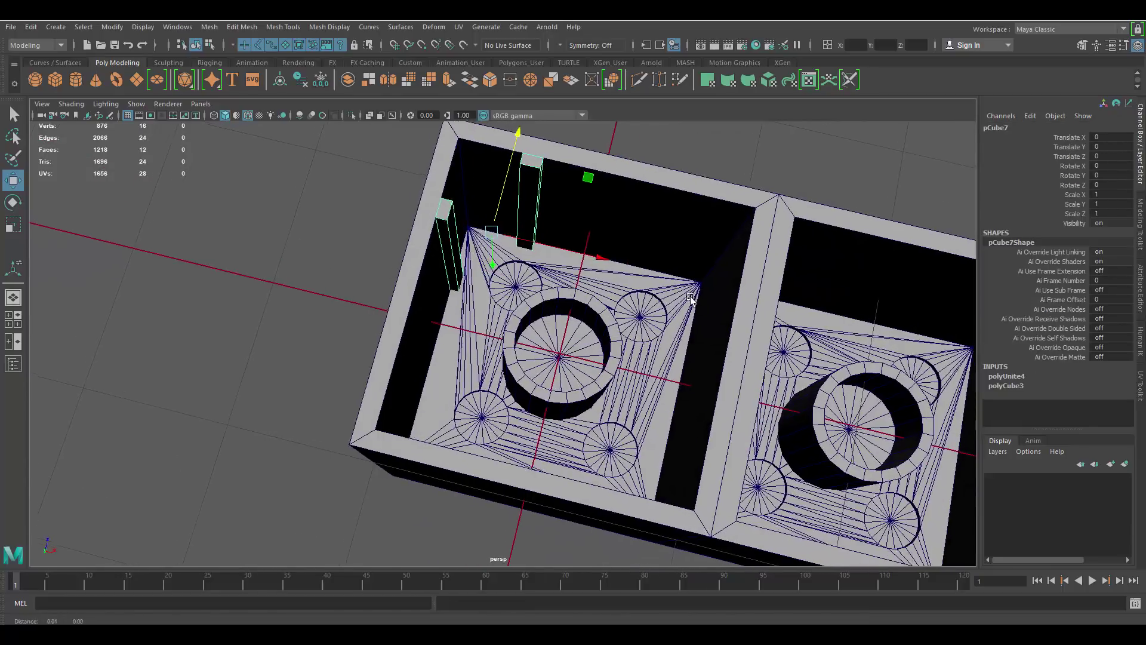
# Duplicate the rib pair in 90° turns about the tube's centre to fill all four corners of the brick half
pyautogui.keyDown('alt'); pyautogui.moveTo(692, 299); pyautogui.dragTo(729, 341); pyautogui.keyUp('alt')
pyautogui.press('d')
pyautogui.hotkey('ctrl', 'd')
pyautogui.press('e')
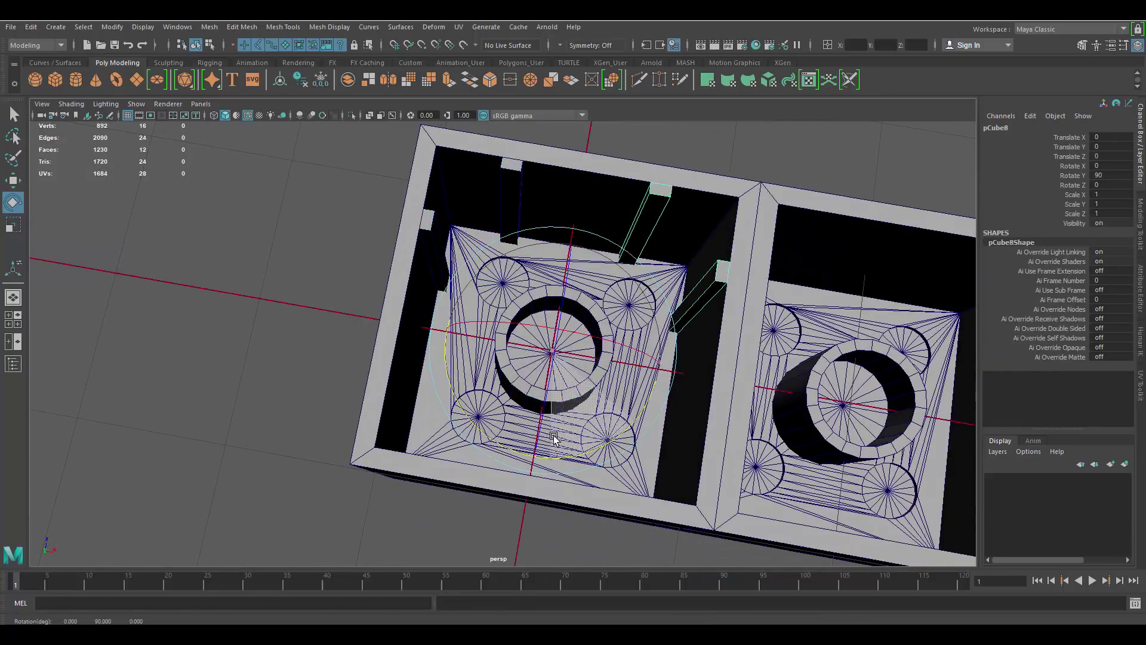
# Delete the neighbouring brick half, which has no ribs
pyautogui.click(334, 257)
pyautogui.scroll(-4, 334, 257)
pyautogui.keyDown('alt'); pyautogui.moveTo(343, 256); pyautogui.dragTo(525, 242); pyautogui.keyUp('alt')
pyautogui.scroll(3, 701, 276)
pyautogui.keyDown('alt'); pyautogui.moveTo(700, 276); pyautogui.dragTo(613, 279, button='middle'); pyautogui.keyUp('alt')
pyautogui.click(613, 278)
pyautogui.press('Delete')
pyautogui.keyDown('alt'); pyautogui.moveTo(609, 279); pyautogui.dragTo(504, 261); pyautogui.keyUp('alt')
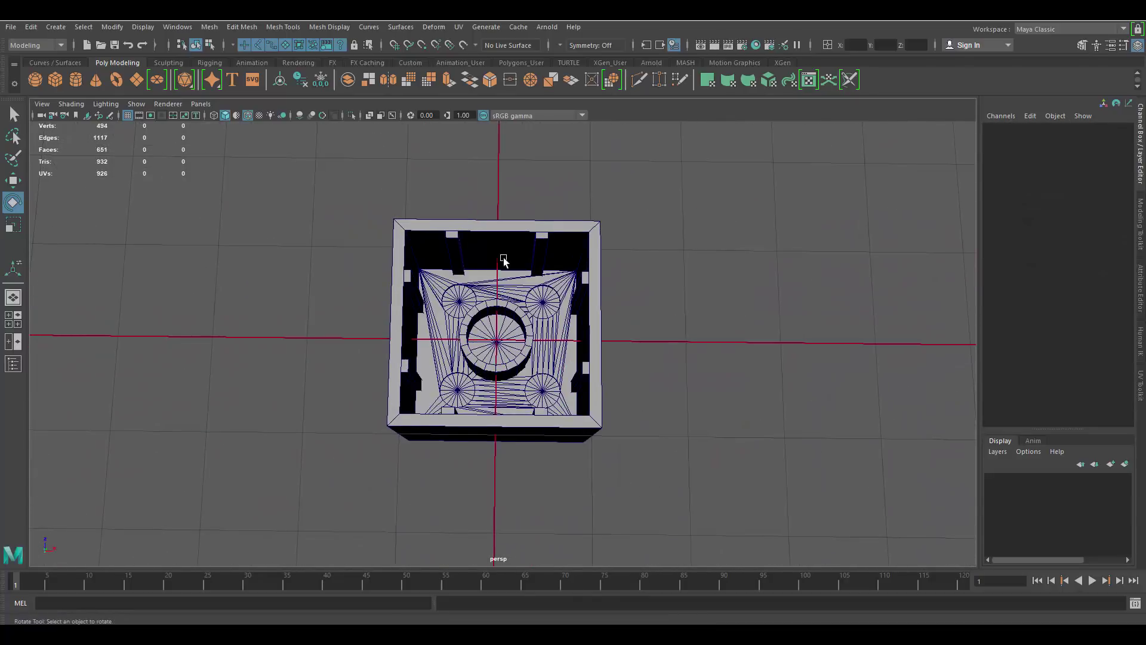
# Combine the remaining brick half and all its ribs into a single mesh
pyautogui.hotkey('ctrl', 'shift', 'a')
pyautogui.press('space')
pyautogui.click(330, 308)
pyautogui.click(363, 352)
pyautogui.press('w')
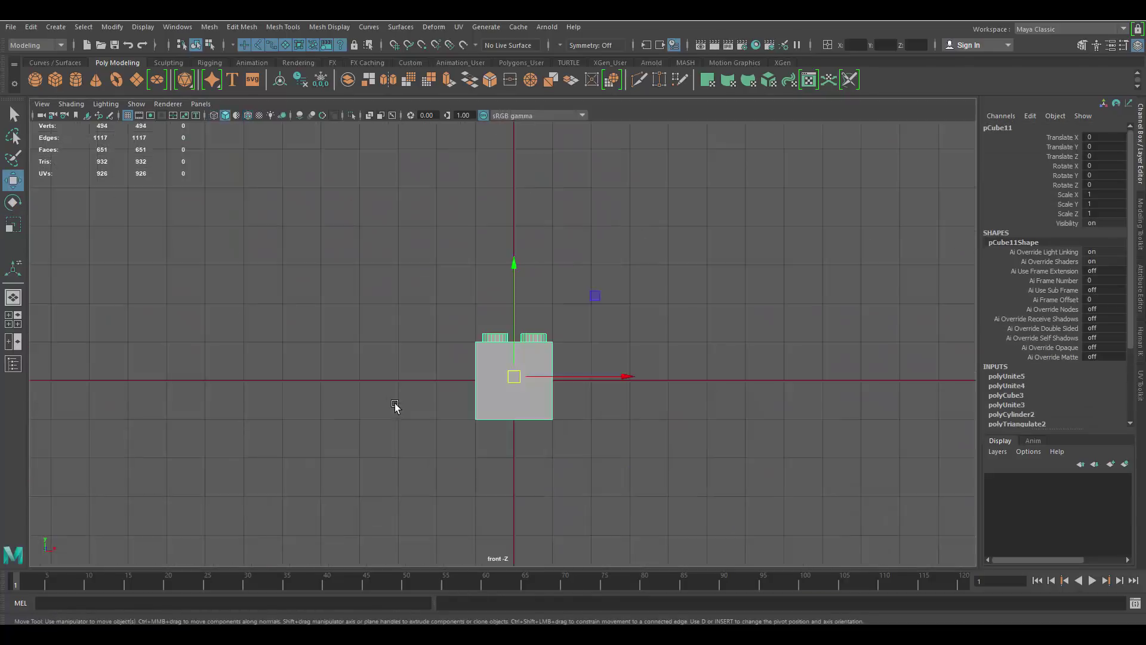
pyautogui.click(657, 299)
pyautogui.keyDown('alt'); pyautogui.moveTo(657, 298); pyautogui.dragTo(583, 409); pyautogui.keyUp('alt')
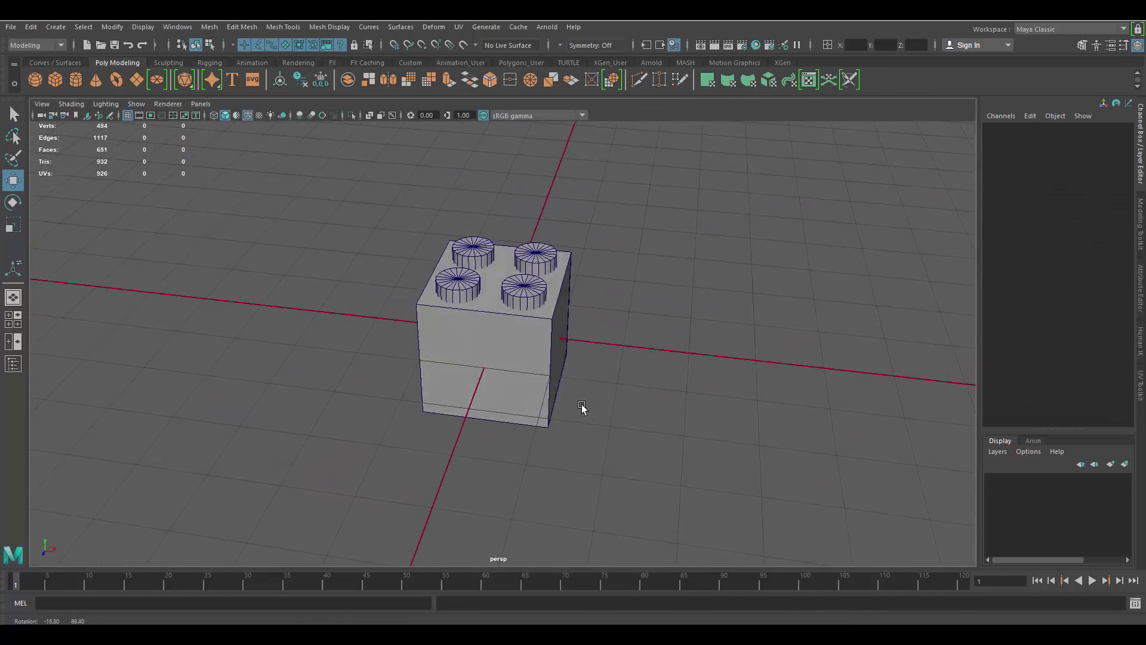
# Duplicate the finished 2×2 brick and move the copy well away along X as a spare
pyautogui.keyDown('alt'); pyautogui.moveTo(627, 316); pyautogui.dragTo(570, 324, button='middle'); pyautogui.keyUp('alt')
pyautogui.scroll(2, 571, 323)
pyautogui.click(498, 343)
pyautogui.hotkey('ctrl', 'd')
pyautogui.moveTo(488, 343); pyautogui.dragTo(702, 345)
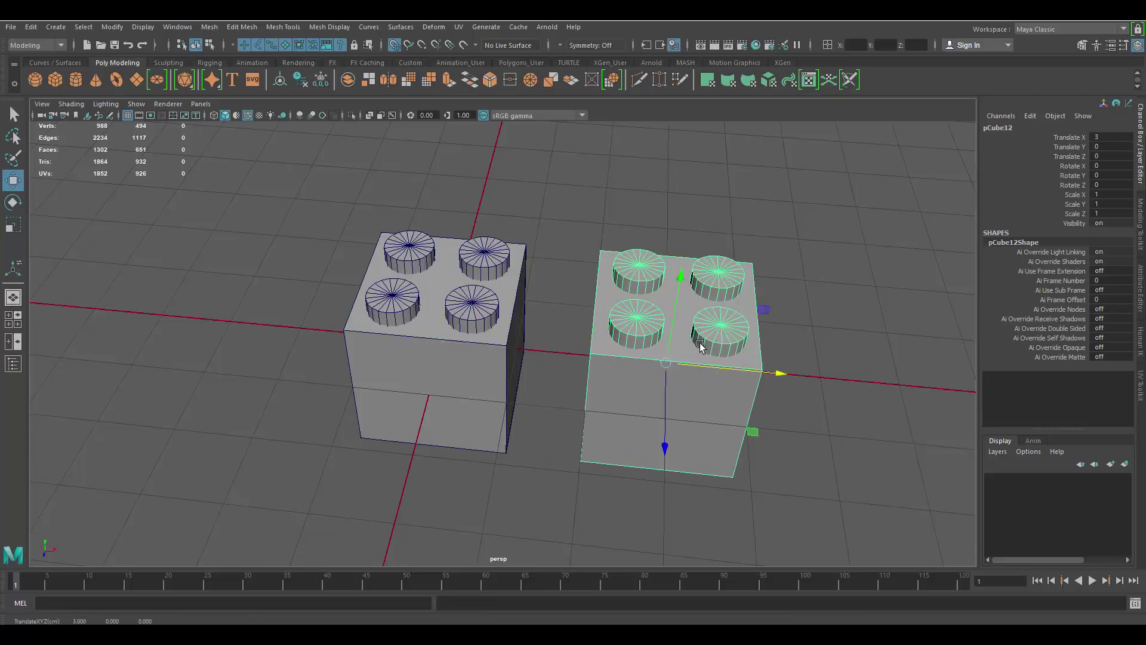
pyautogui.keyDown('alt'); pyautogui.moveTo(702, 346); pyautogui.dragTo(602, 349, button='middle'); pyautogui.keyUp('alt')
pyautogui.moveTo(602, 359); pyautogui.dragTo(848, 382)
# Duplicate the original brick and place the copy flush beside it at X 2
pyautogui.keyDown('alt'); pyautogui.moveTo(418, 311); pyautogui.dragTo(573, 298, button='middle'); pyautogui.keyUp('alt')
pyautogui.click(507, 292)
pyautogui.hotkey('ctrl', 'd')
pyautogui.moveTo(556, 315); pyautogui.dragTo(672, 310)
pyautogui.click(767, 265)
pyautogui.keyDown('alt'); pyautogui.moveTo(767, 266); pyautogui.dragTo(719, 272); pyautogui.keyUp('alt')
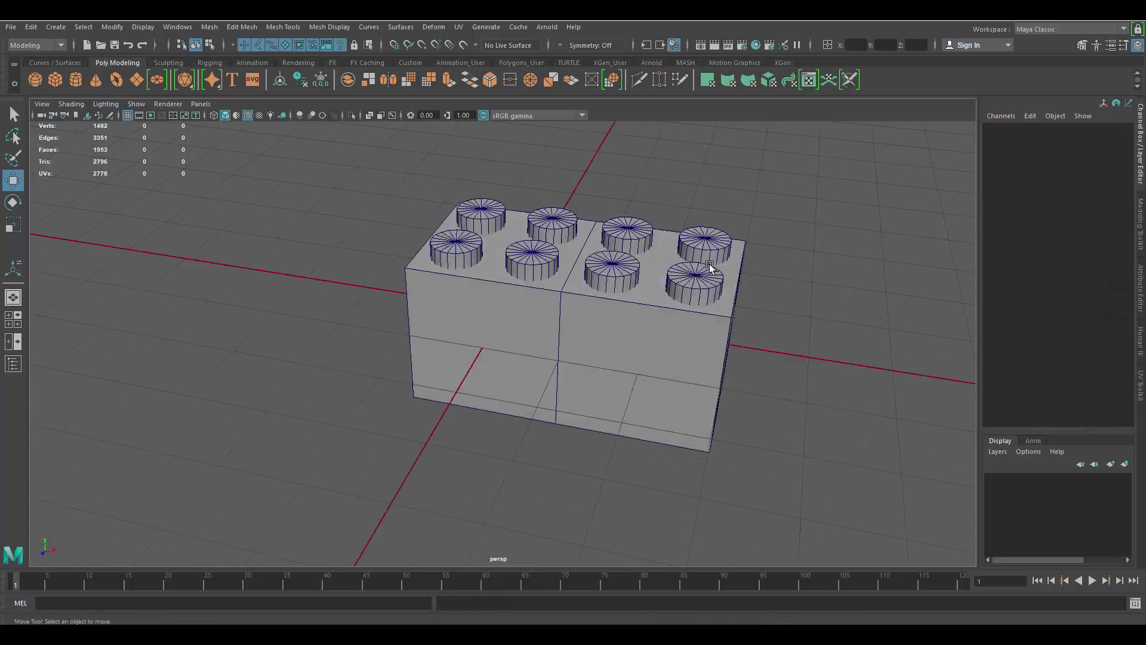
# Create a polygon cube at the origin and set its scale to 2 on all three axes
pyautogui.keyDown('alt'); pyautogui.moveTo(719, 271); pyautogui.dragTo(665, 320, button='middle'); pyautogui.keyUp('alt')
pyautogui.keyDown('alt'); pyautogui.moveTo(665, 320); pyautogui.dragTo(578, 234); pyautogui.keyUp('alt')
pyautogui.scroll(2, 578, 233)
pyautogui.click(737, 265)
pyautogui.keyDown('alt'); pyautogui.moveTo(746, 266); pyautogui.dragTo(721, 231); pyautogui.keyUp('alt')
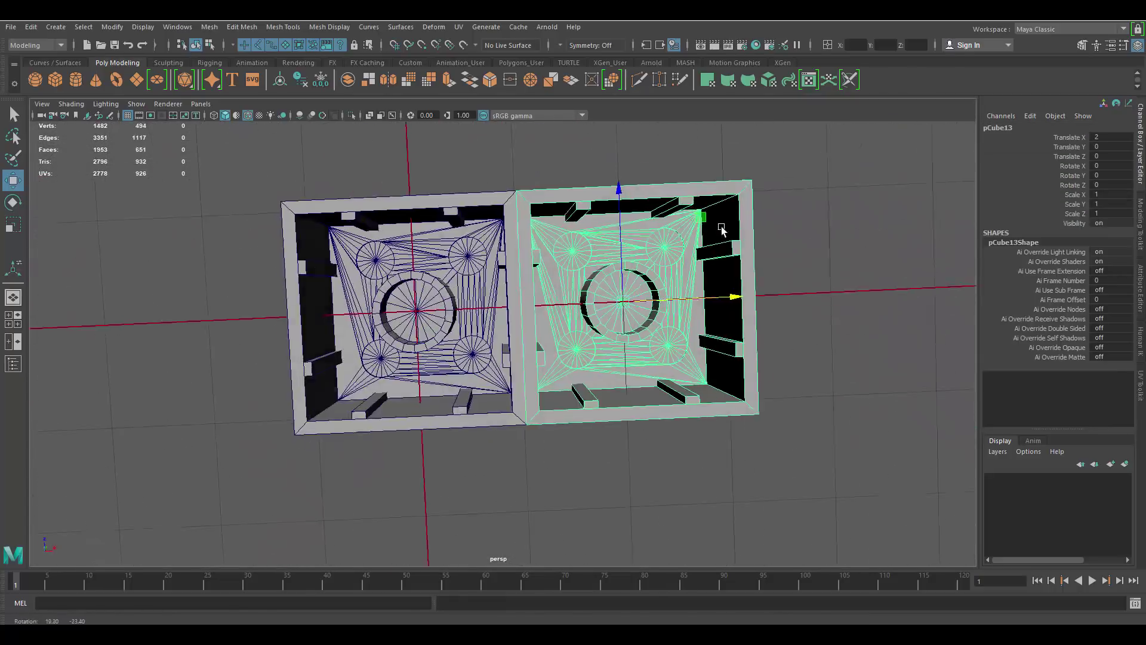
pyautogui.keyDown('alt'); pyautogui.moveTo(555, 209); pyautogui.dragTo(533, 402); pyautogui.keyUp('alt')
pyautogui.click(539, 186)
pyautogui.keyDown('shift'); pyautogui.moveTo(539, 186); pyautogui.dragTo(621, 193, button='right'); pyautogui.keyUp('shift')
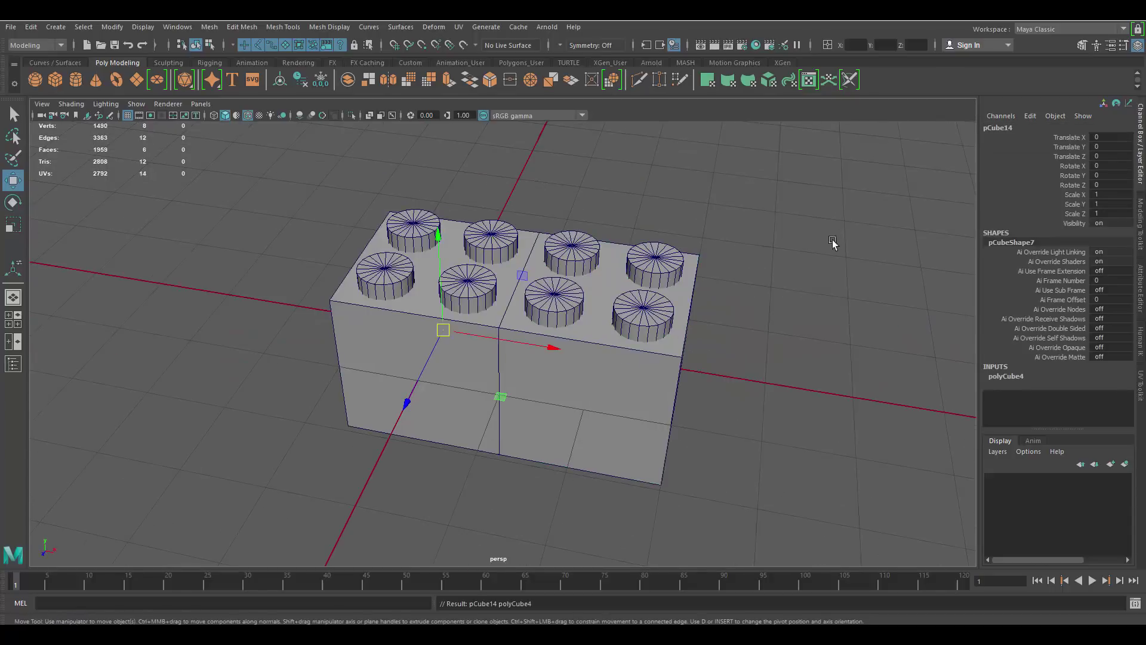
pyautogui.write('2')
pyautogui.press('Return')
# Isolate the cube and move its side vertices along X so it spans both brick halves
pyautogui.keyDown('alt'); pyautogui.moveTo(594, 332); pyautogui.dragTo(616, 233); pyautogui.keyUp('alt')
pyautogui.hotkey('ctrl', '1')
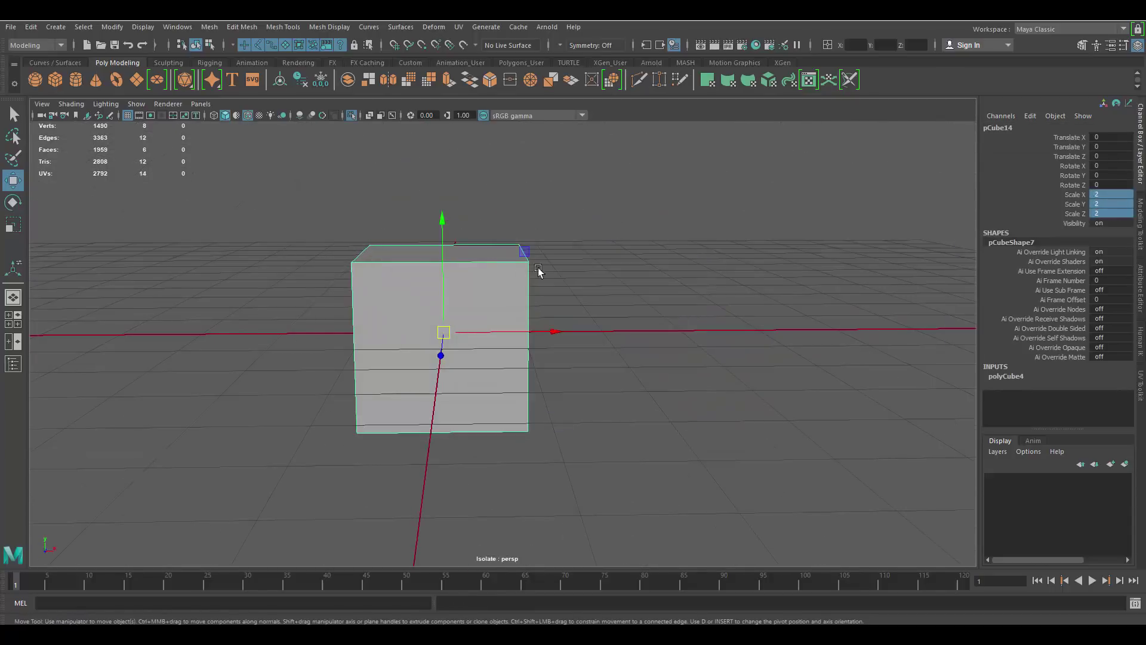
pyautogui.moveTo(521, 295); pyautogui.dragTo(465, 295, button='right')
pyautogui.moveTo(493, 209); pyautogui.dragTo(651, 466)
pyautogui.keyDown('alt'); pyautogui.moveTo(687, 311); pyautogui.dragTo(679, 394); pyautogui.keyUp('alt')
pyautogui.hotkey('ctrl', '1')
pyautogui.keyDown('alt'); pyautogui.moveTo(687, 351); pyautogui.dragTo(671, 206); pyautogui.keyUp('alt')
# Extrude the long box's bottom face and scale it inward to form the wall thickness
pyautogui.moveTo(599, 294); pyautogui.dragTo(612, 335, button='right')
pyautogui.click(663, 276)
pyautogui.scroll(3, 563, 317)
pyautogui.press('r')
pyautogui.moveTo(532, 327); pyautogui.dragTo(505, 319)
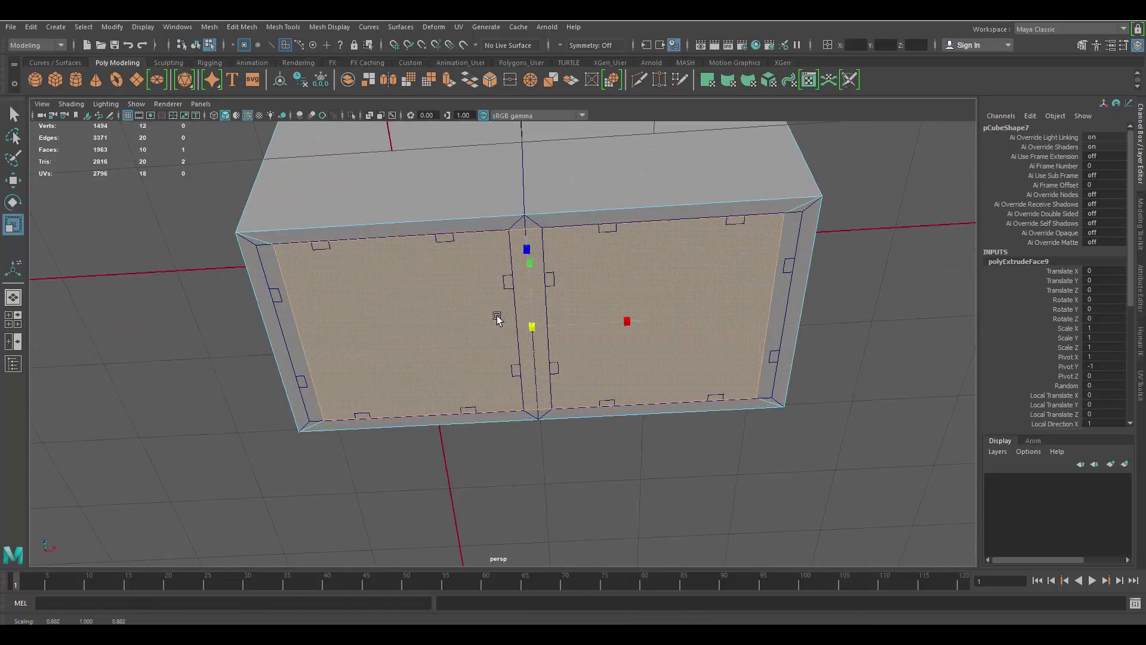
# Extrude the inset bottom face again and push it up into the box to Y 0.6, hollowing the shell
pyautogui.hotkey('ctrl', 'e')
pyautogui.press('w')
pyautogui.keyDown('alt'); pyautogui.moveTo(681, 294); pyautogui.dragTo(621, 239); pyautogui.keyUp('alt')
pyautogui.moveTo(521, 275); pyautogui.dragTo(519, 239)
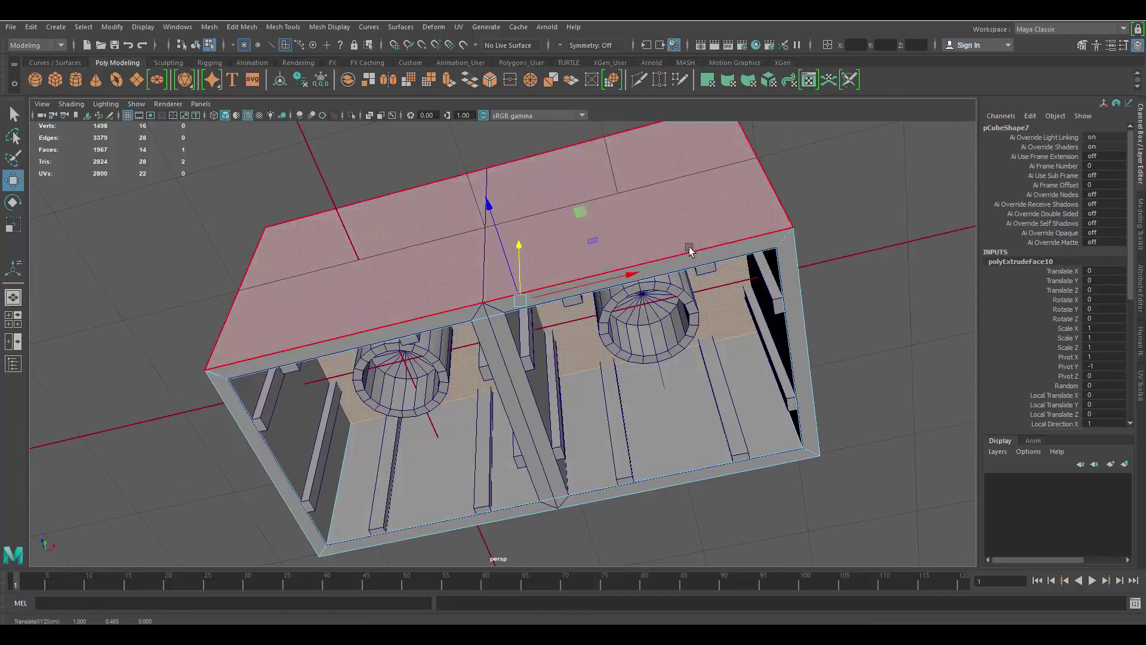
pyautogui.scroll(-3, 689, 249)
pyautogui.keyDown('alt'); pyautogui.moveTo(690, 249); pyautogui.dragTo(673, 325); pyautogui.keyUp('alt')
pyautogui.moveTo(672, 333); pyautogui.dragTo(708, 298, button='right')
# Delete the outer shell and dividing-wall ribs of the brick half at X 2, keeping its studs, tube and outer ribs
pyautogui.click(670, 310)
pyautogui.keyDown('alt'); pyautogui.moveTo(670, 309); pyautogui.dragTo(687, 227); pyautogui.keyUp('alt')
pyautogui.scroll(2, 597, 239)
pyautogui.keyDown('alt'); pyautogui.moveTo(581, 237); pyautogui.dragTo(574, 249, button='middle'); pyautogui.keyUp('alt')
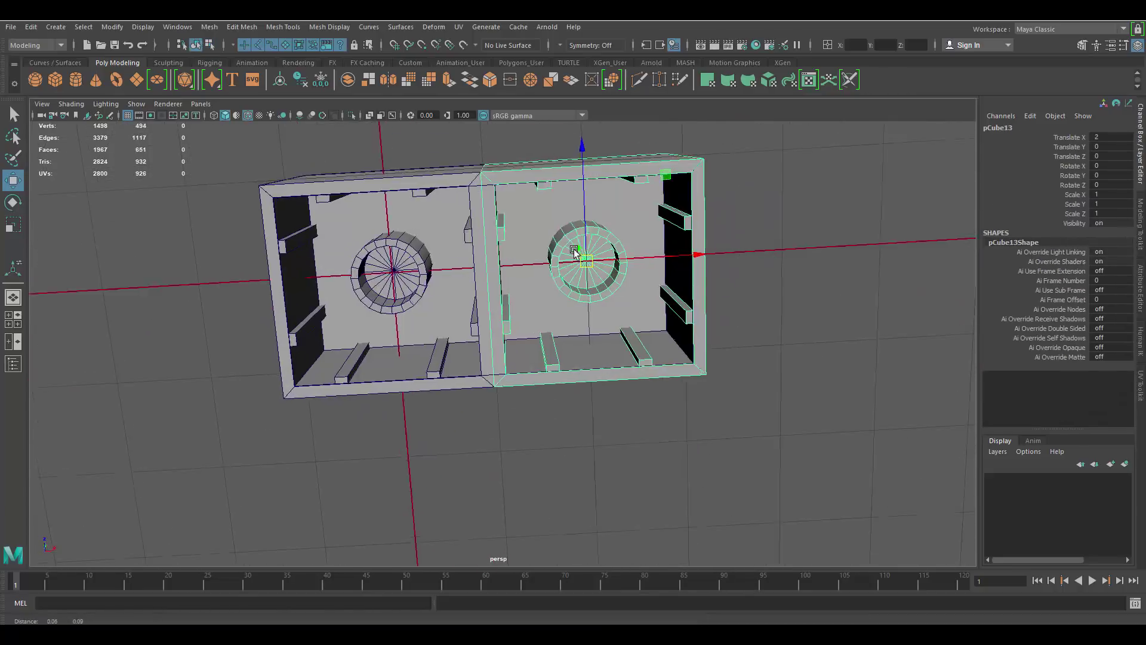
pyautogui.scroll(2, 572, 248)
pyautogui.moveTo(564, 236); pyautogui.dragTo(565, 276, button='right')
pyautogui.doubleClick(569, 238)
pyautogui.keyDown('shift'); pyautogui.doubleClick(650, 367); pyautogui.keyUp('shift')
pyautogui.keyDown('alt'); pyautogui.moveTo(651, 367); pyautogui.dragTo(546, 166); pyautogui.keyUp('alt')
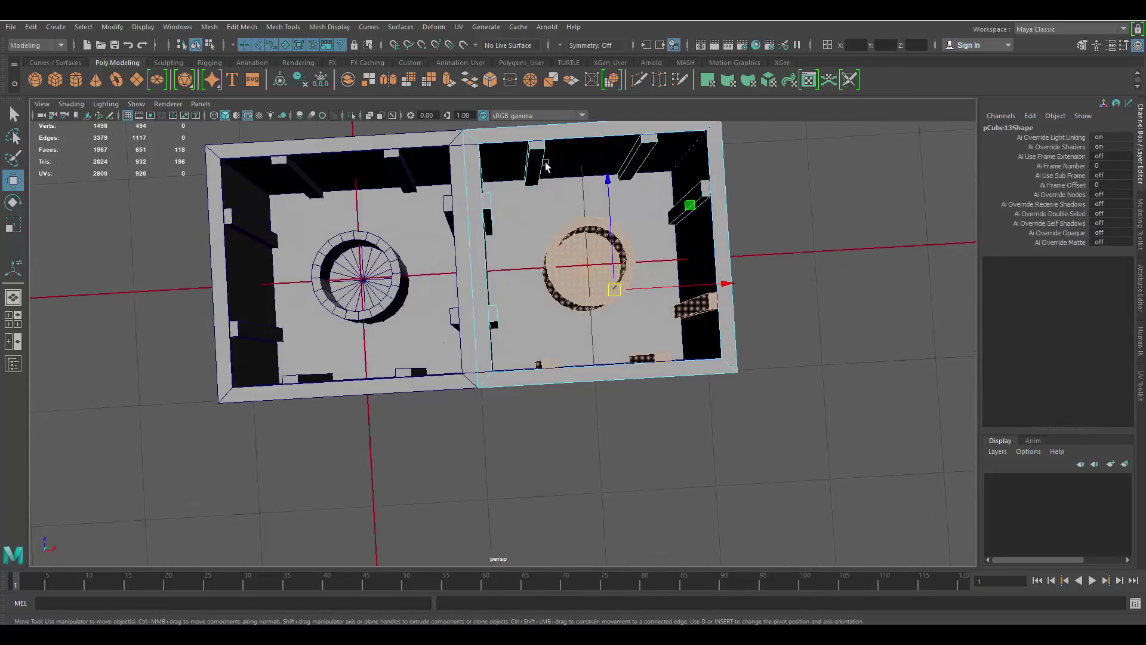
pyautogui.keyDown('shift'); pyautogui.doubleClick(689, 203); pyautogui.keyUp('shift')
pyautogui.keyDown('alt'); pyautogui.moveTo(690, 203); pyautogui.dragTo(708, 463); pyautogui.keyUp('alt')
pyautogui.scroll(-3, 708, 464)
pyautogui.scroll(2, 691, 319)
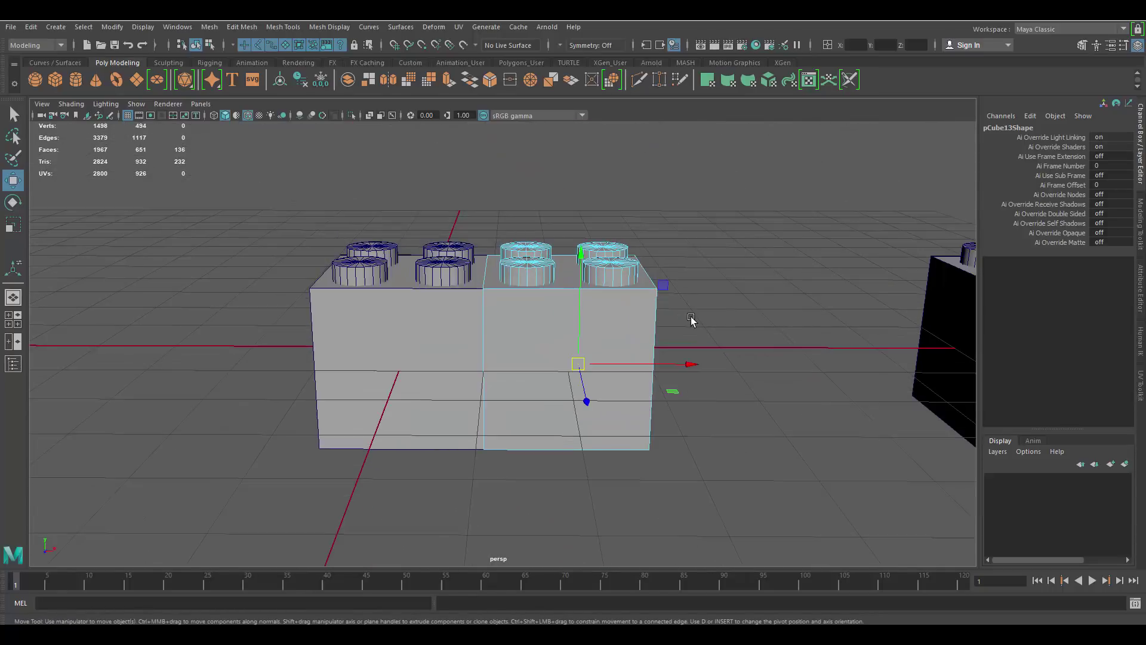
pyautogui.scroll(-3, 734, 494)
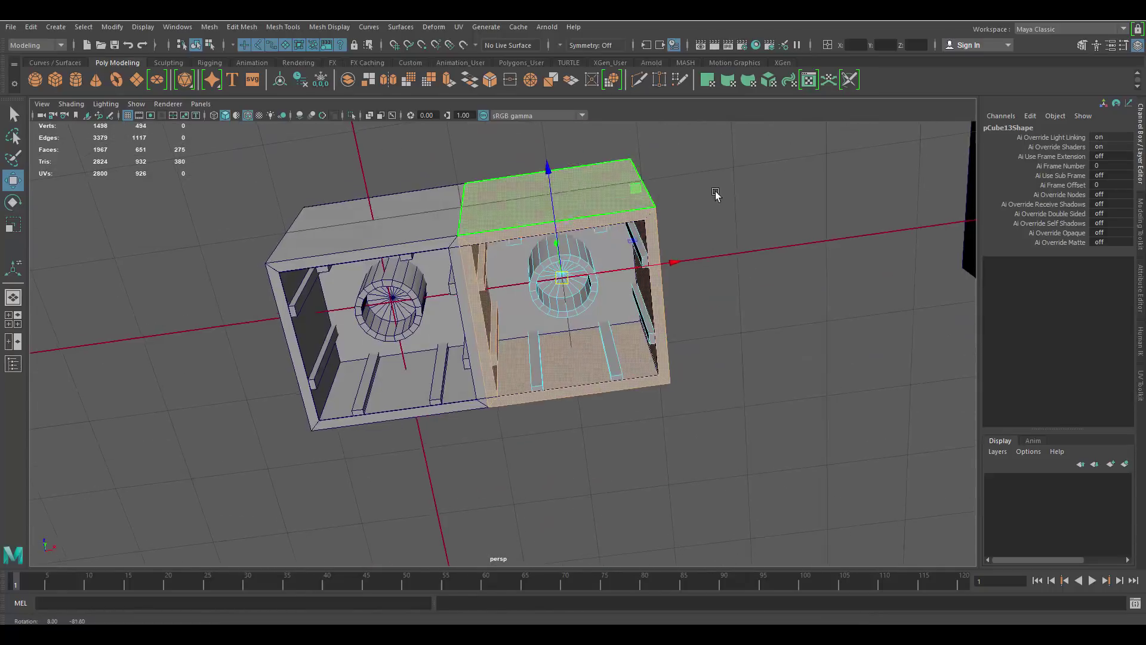
pyautogui.click(714, 243)
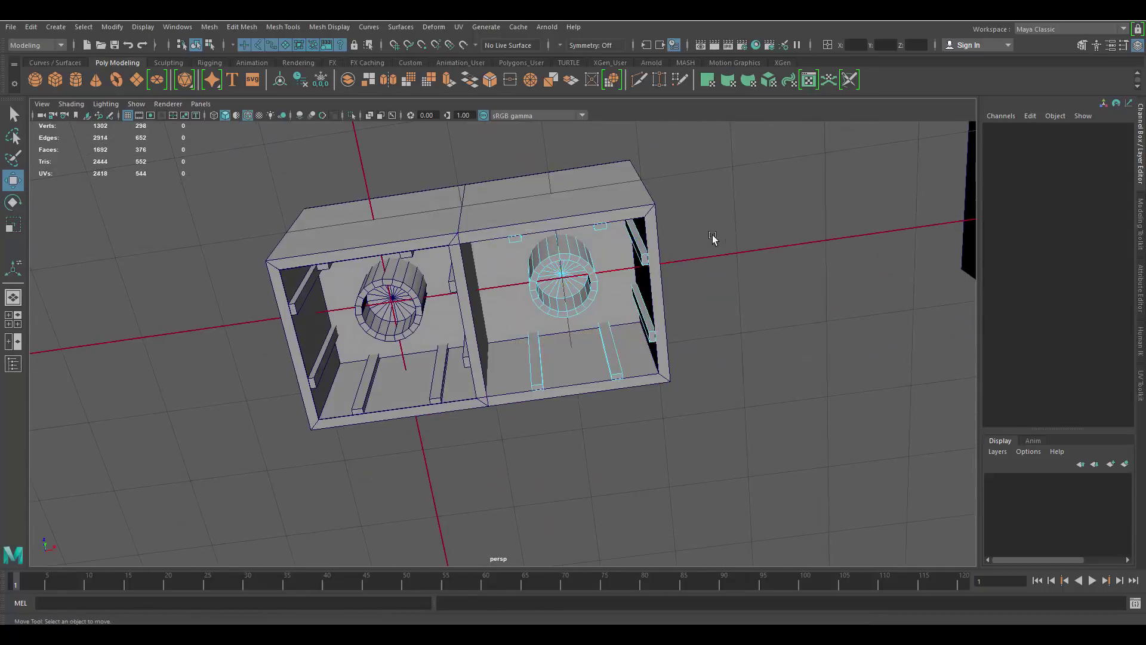
# Delete the outer shell and dividing-wall ribs of the other brick half, keeping its studs, tube and outer ribs
pyautogui.keyDown('alt'); pyautogui.moveTo(714, 242); pyautogui.dragTo(665, 333); pyautogui.keyUp('alt')
pyautogui.click(665, 333)
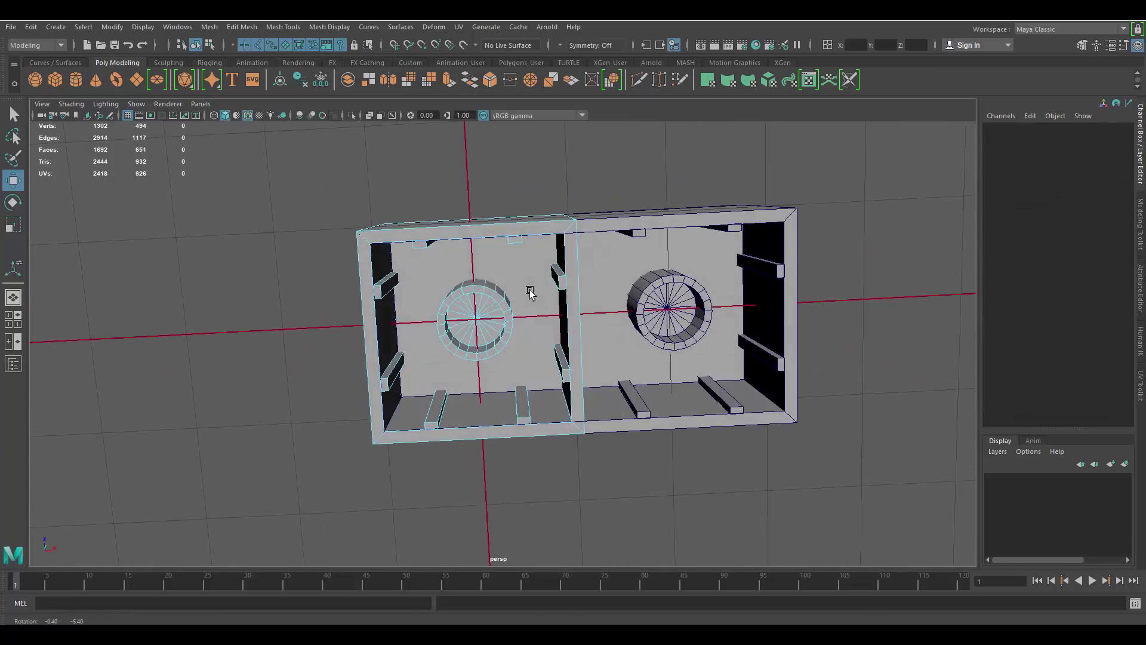
pyautogui.click(528, 265)
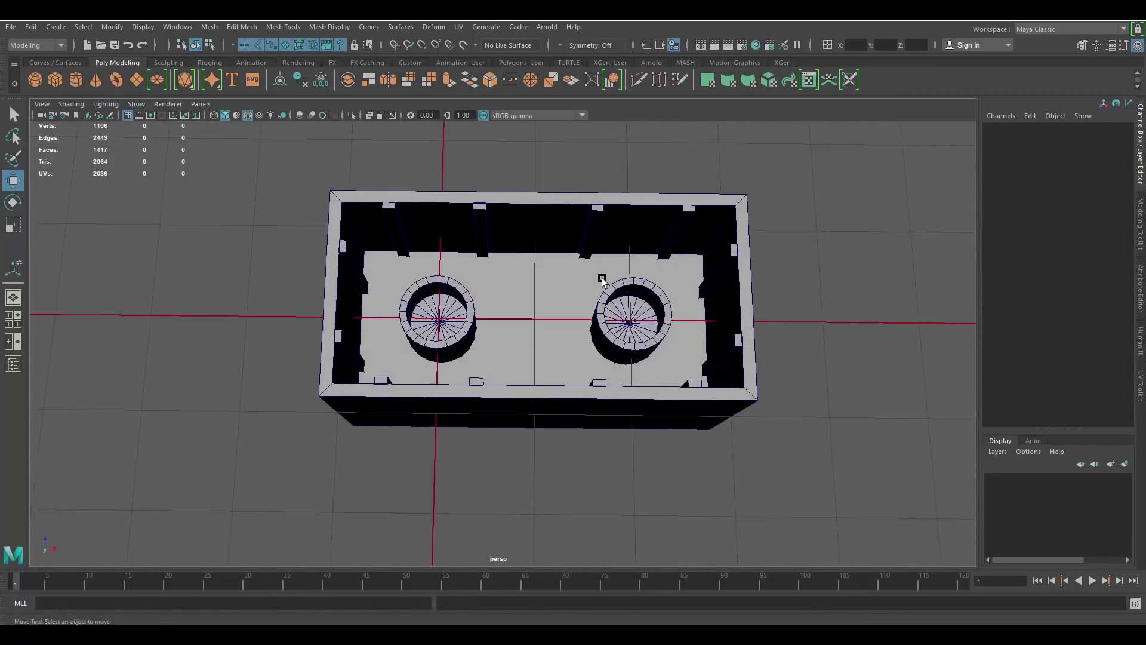
# Duplicate a tube and place the copy midway between the two existing tubes
pyautogui.scroll(3, 619, 293)
pyautogui.click(619, 292)
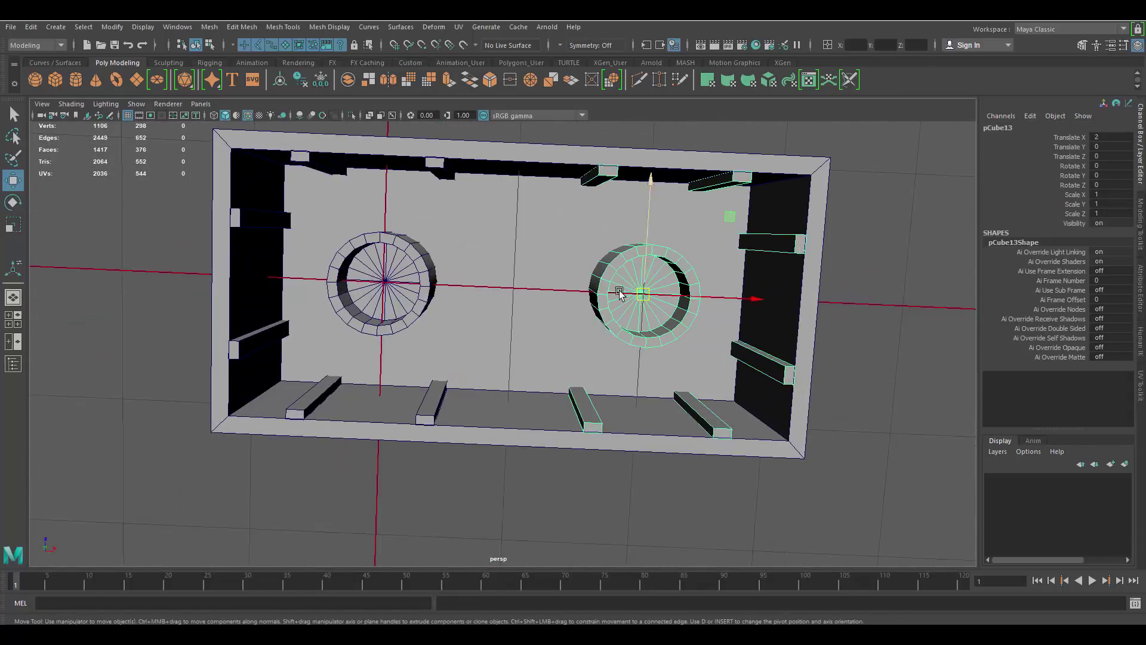
pyautogui.rightClick(522, 291)
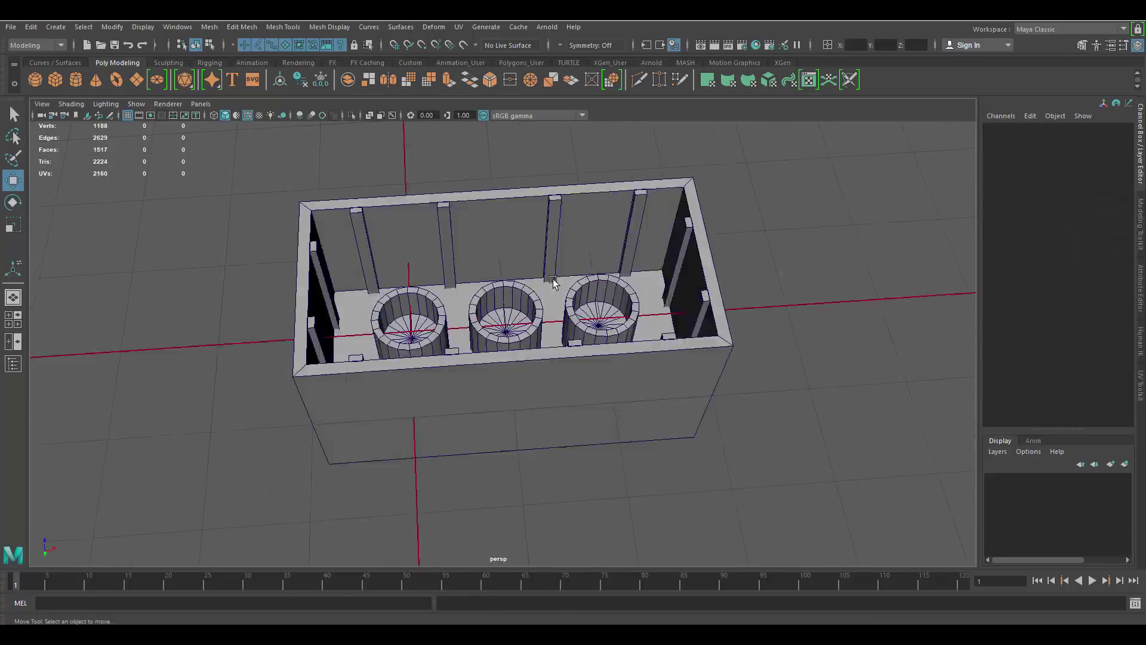
# Create a cube thinned to 0.104 in X and place it beside the middle tube at X 1, Z about -0.584
pyautogui.scroll(-3, 553, 280)
pyautogui.keyDown('alt'); pyautogui.moveTo(553, 280); pyautogui.dragTo(511, 388); pyautogui.keyUp('alt')
pyautogui.click(1091, 580)
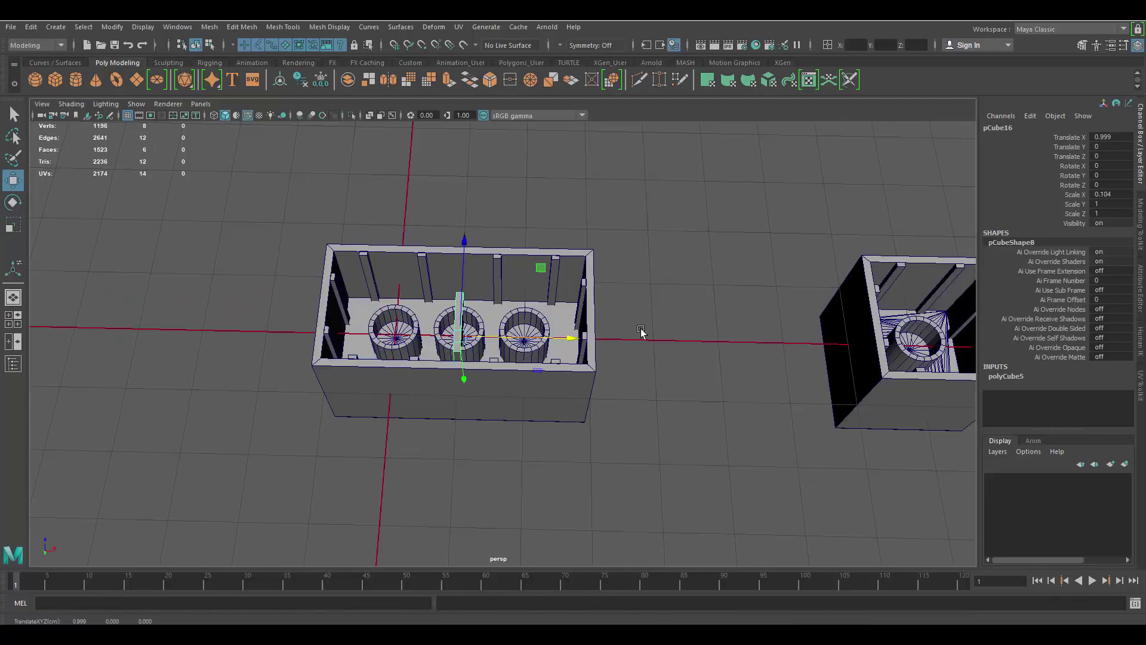
pyautogui.moveTo(641, 332); pyautogui.dragTo(642, 332)
pyautogui.keyDown('alt'); pyautogui.moveTo(643, 332); pyautogui.dragTo(603, 336); pyautogui.keyUp('alt')
pyautogui.press('f')
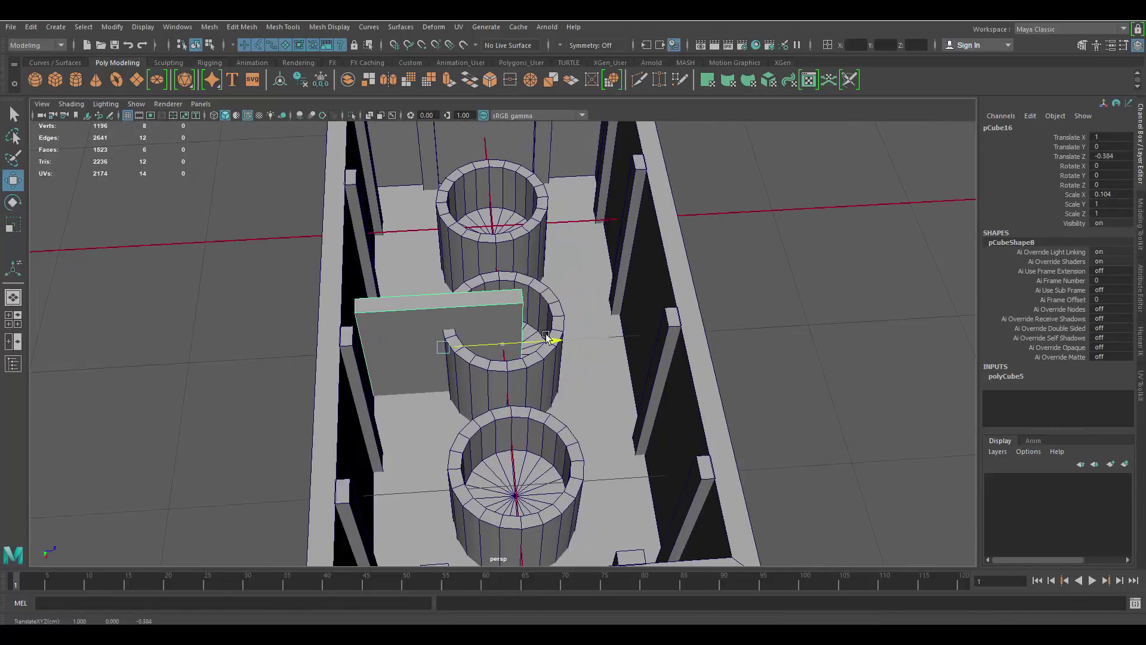
# Shorten the thin plate by moving its open-side face toward the brick's inner surface
pyautogui.click(399, 310)
pyautogui.moveTo(437, 392); pyautogui.dragTo(440, 412)
pyautogui.keyDown('alt'); pyautogui.moveTo(440, 412); pyautogui.dragTo(454, 378); pyautogui.keyUp('alt')
pyautogui.keyDown('alt'); pyautogui.moveTo(452, 359); pyautogui.dragTo(480, 369); pyautogui.keyUp('alt')
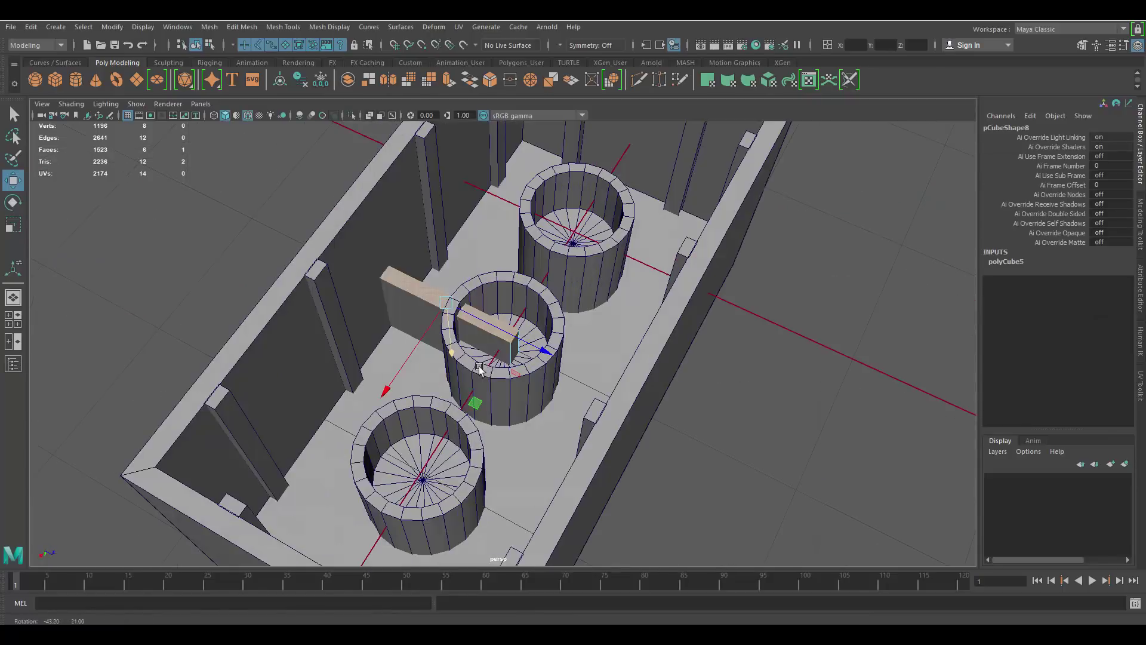
pyautogui.press('F8')
# Duplicate the thin plate and move the copy along Z to the opposite side of the middle tube
pyautogui.keyDown('alt'); pyautogui.moveTo(607, 411); pyautogui.dragTo(511, 352); pyautogui.keyUp('alt')
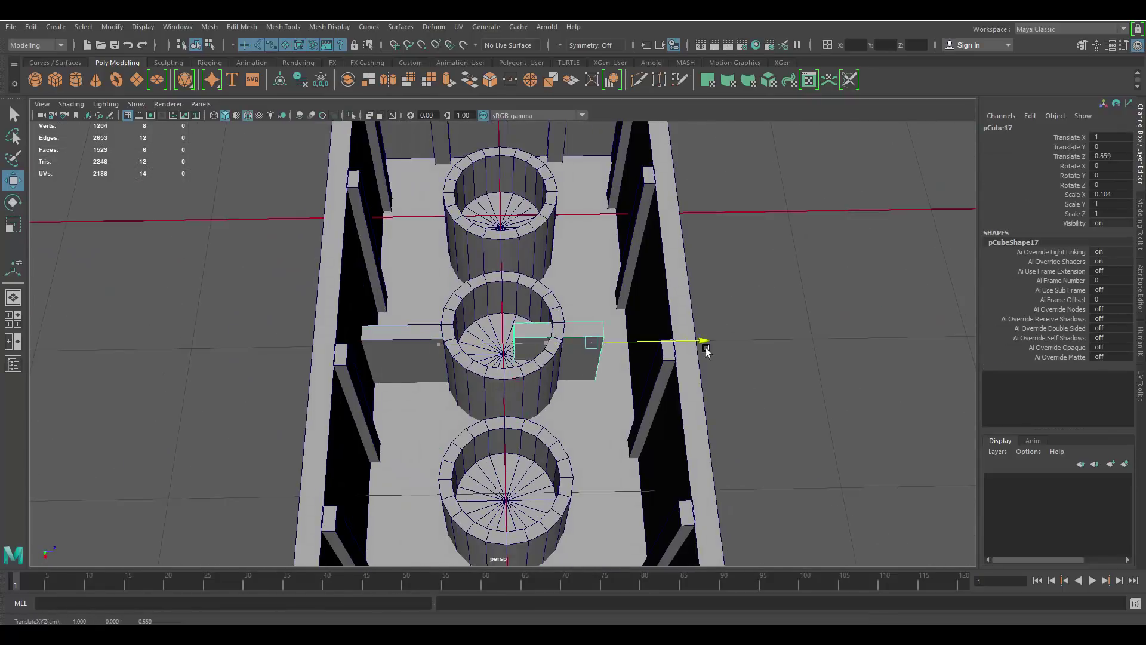
pyautogui.keyDown('alt'); pyautogui.moveTo(806, 299); pyautogui.dragTo(664, 263); pyautogui.keyUp('alt')
pyautogui.click(768, 272)
# Duplicate the stud, tube and rib mesh at X 2, isolate it, and delete everything except its four studs
pyautogui.scroll(-6, 588, 342)
pyautogui.click(640, 329)
pyautogui.moveTo(593, 287); pyautogui.dragTo(593, 290)
pyautogui.keyDown('alt'); pyautogui.moveTo(592, 291); pyautogui.dragTo(656, 233); pyautogui.keyUp('alt')
pyautogui.click(621, 283)
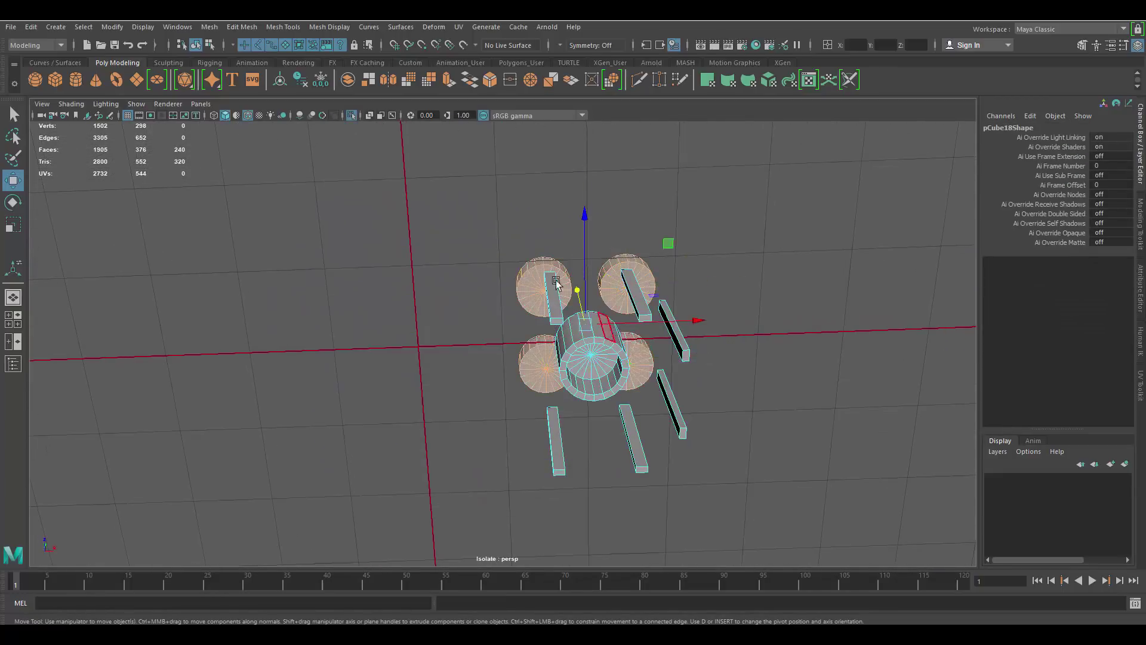
pyautogui.press('Delete')
# Shrink the four copied studs by selecting their side faces and scaling them inward
pyautogui.keyDown('alt'); pyautogui.moveTo(573, 320); pyautogui.dragTo(570, 241); pyautogui.keyUp('alt')
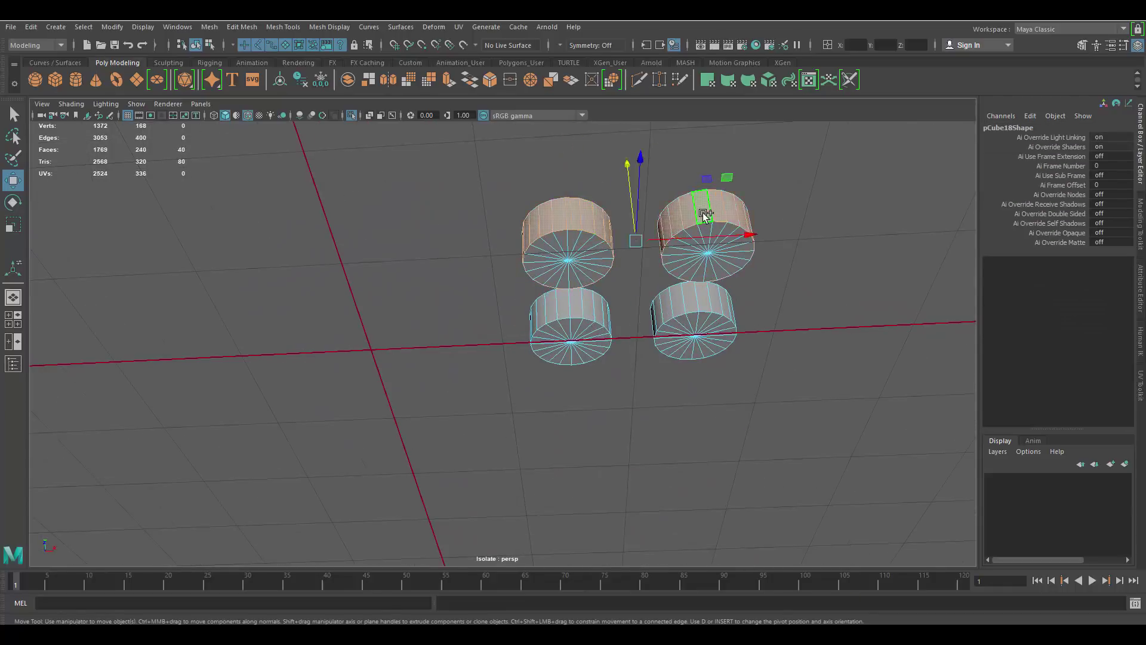
pyautogui.scroll(3, 704, 215)
pyautogui.keyDown('shift'); pyautogui.doubleClick(775, 284); pyautogui.keyUp('shift')
pyautogui.keyDown('shift'); pyautogui.doubleClick(627, 297); pyautogui.keyUp('shift')
pyautogui.keyDown('alt'); pyautogui.moveTo(651, 328); pyautogui.dragTo(688, 281); pyautogui.keyUp('alt')
pyautogui.hotkey('ctrl', '1')
pyautogui.keyDown('alt'); pyautogui.moveTo(689, 281); pyautogui.dragTo(616, 266, button='middle'); pyautogui.keyUp('alt')
pyautogui.keyDown('shift'); pyautogui.moveTo(702, 219); pyautogui.dragTo(699, 435, button='right'); pyautogui.keyUp('shift')
pyautogui.keyDown('alt'); pyautogui.moveTo(779, 267); pyautogui.dragTo(634, 344, button='middle'); pyautogui.keyUp('alt')
pyautogui.moveTo(696, 336); pyautogui.dragTo(682, 323)
pyautogui.keyDown('alt'); pyautogui.moveTo(682, 323); pyautogui.dragTo(617, 334, button='right'); pyautogui.keyUp('alt')
pyautogui.press('w')
pyautogui.moveTo(546, 324); pyautogui.dragTo(573, 299, button='right')
# Duplicate the shrunken stud set onto the other brick half and isolate both sets with the hollow shell
pyautogui.keyDown('alt'); pyautogui.moveTo(567, 297); pyautogui.dragTo(684, 243, button='middle'); pyautogui.keyUp('alt')
pyautogui.moveTo(684, 243)
pyautogui.keyDown('alt'); pyautogui.mouseDown()
pyautogui.moveTo(695, 258)
pyautogui.moveTo(693, 248)
pyautogui.mouseUp(); pyautogui.keyUp('alt')
pyautogui.keyDown('alt'); pyautogui.moveTo(693, 248); pyautogui.dragTo(740, 239, button='right'); pyautogui.keyUp('alt')
pyautogui.keyDown('shift'); pyautogui.click(753, 230); pyautogui.keyUp('shift')
pyautogui.keyDown('alt'); pyautogui.moveTo(722, 243); pyautogui.dragTo(677, 267, button='middle'); pyautogui.keyUp('alt')
pyautogui.keyDown('shift'); pyautogui.click(629, 233); pyautogui.keyUp('shift')
pyautogui.hotkey('ctrl', '1')
# Lower both shrunken stud sets to Y -0.696 and combine them into one mesh
pyautogui.click(549, 276)
pyautogui.keyDown('shift'); pyautogui.click(382, 292); pyautogui.keyUp('shift')
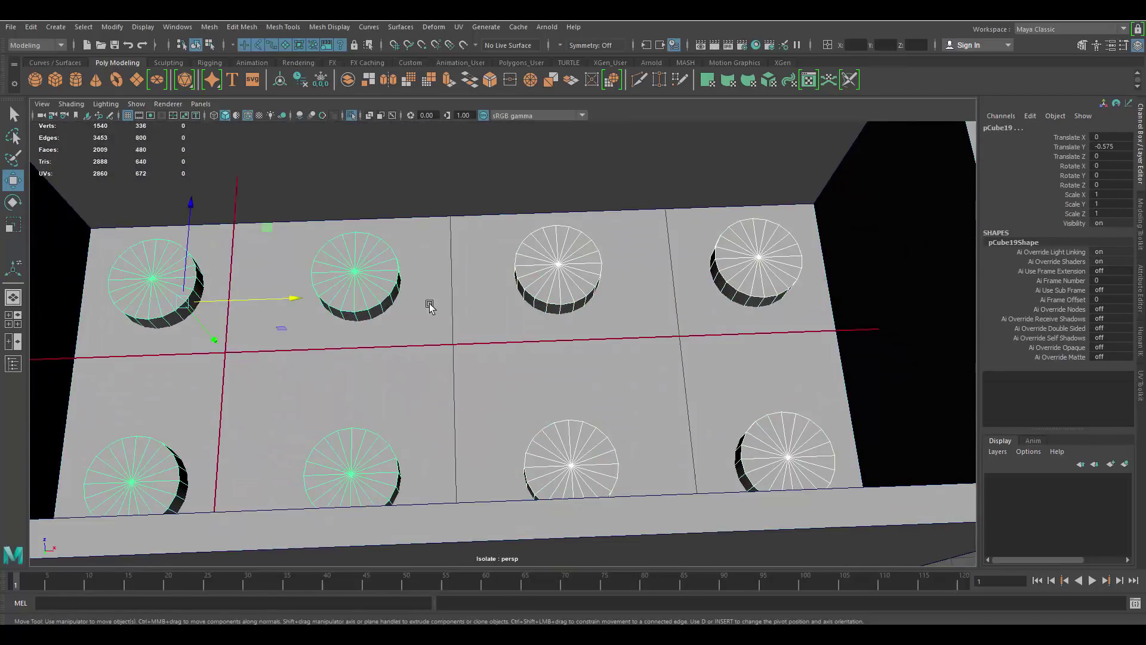
pyautogui.keyDown('alt'); pyautogui.moveTo(536, 239); pyautogui.dragTo(423, 297, button='right'); pyautogui.keyUp('alt')
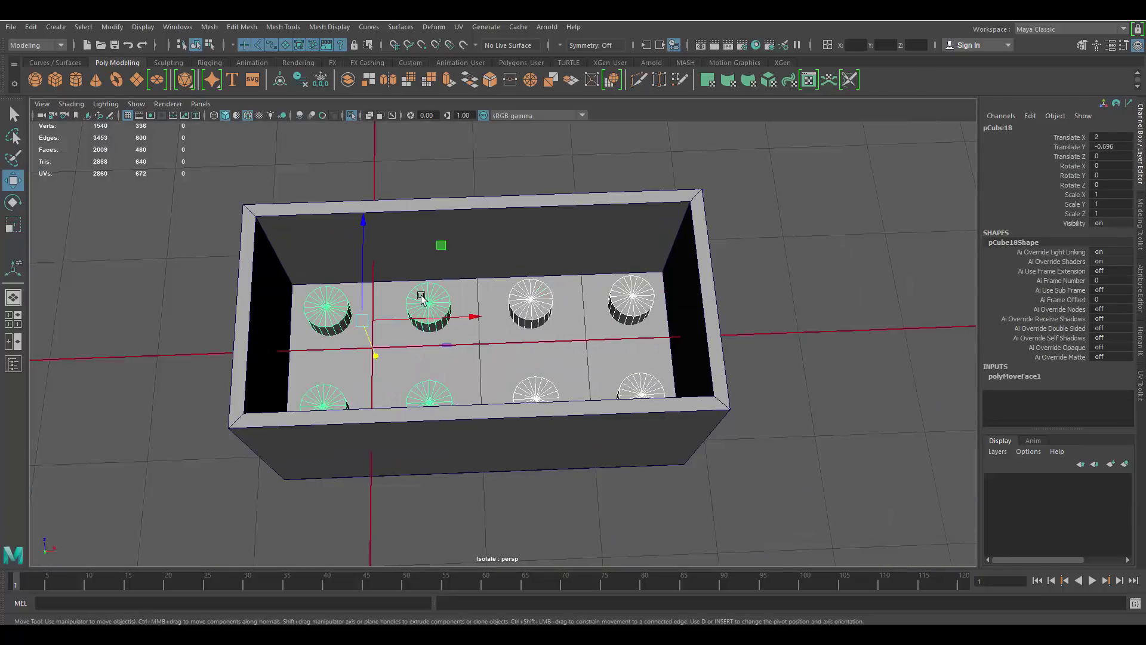
pyautogui.press('space')
pyautogui.click(275, 321)
pyautogui.click(293, 363)
# Subtract the combined shrunken studs from the hollow shell with a Boolean difference
pyautogui.keyDown('alt'); pyautogui.moveTo(780, 192); pyautogui.dragTo(797, 197, button='right'); pyautogui.keyUp('alt')
pyautogui.click(674, 208)
pyautogui.keyDown('shift'); pyautogui.click(539, 278); pyautogui.keyUp('shift')
pyautogui.press('space')
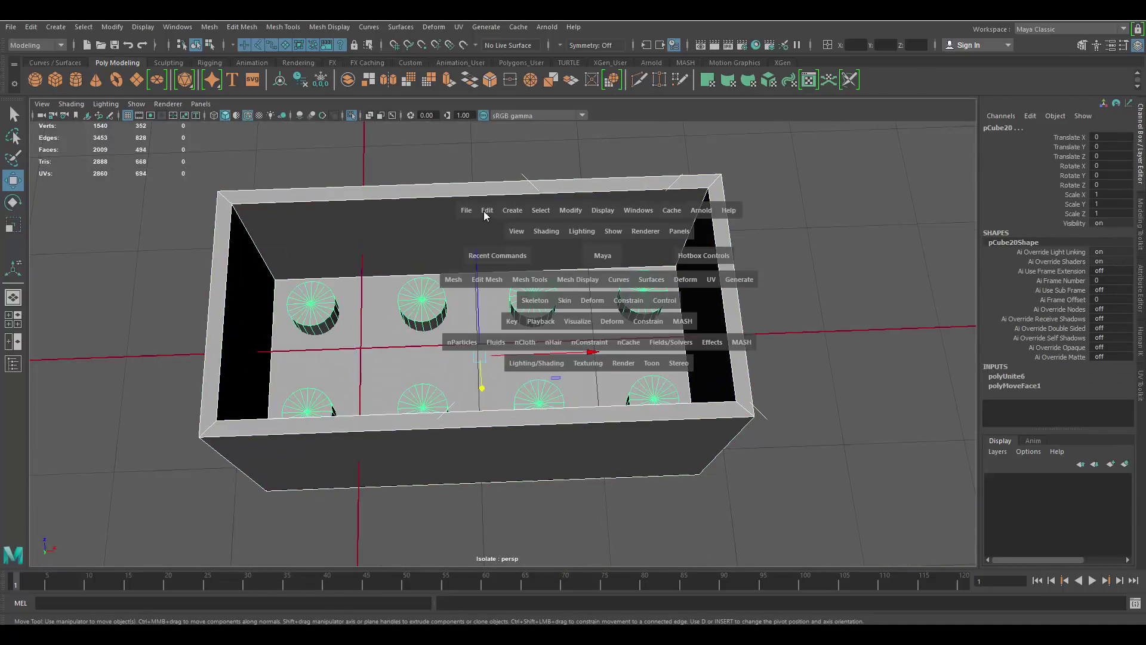
pyautogui.click(488, 211)
pyautogui.moveTo(540, 365)
pyautogui.click(680, 259)
pyautogui.press('space')
pyautogui.moveTo(490, 314); pyautogui.dragTo(525, 391)
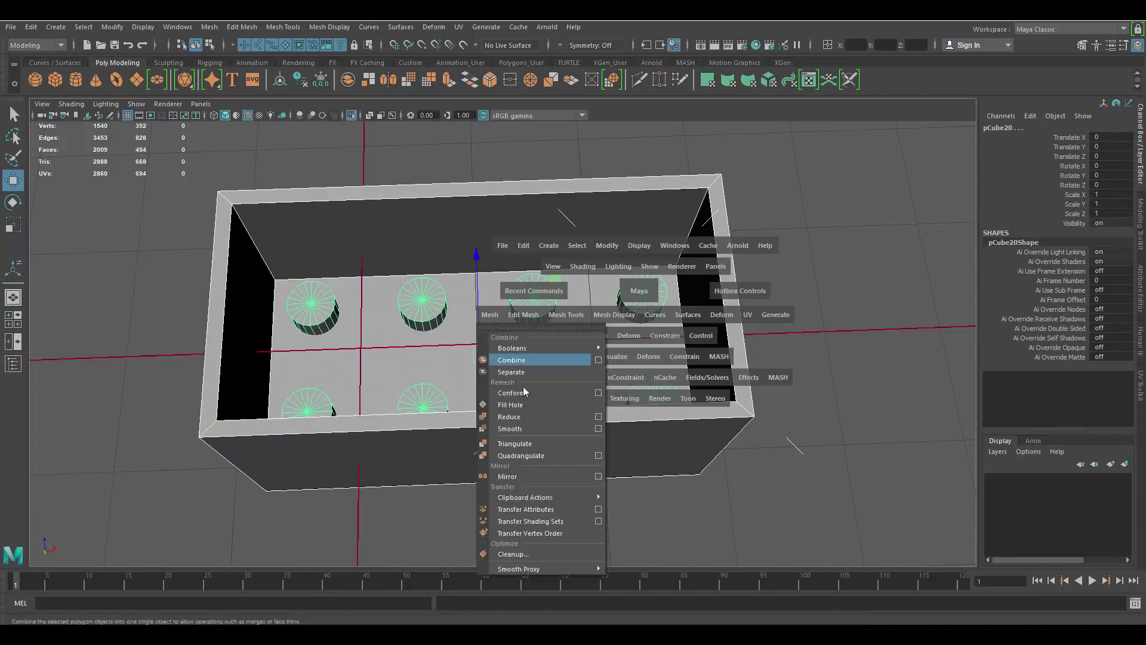
pyautogui.moveTo(636, 352); pyautogui.dragTo(599, 257)
# Run mesh Cleanup on the hollow shell to tessellate faces with more than four sides, and end its isolation
pyautogui.moveTo(447, 283); pyautogui.dragTo(471, 518)
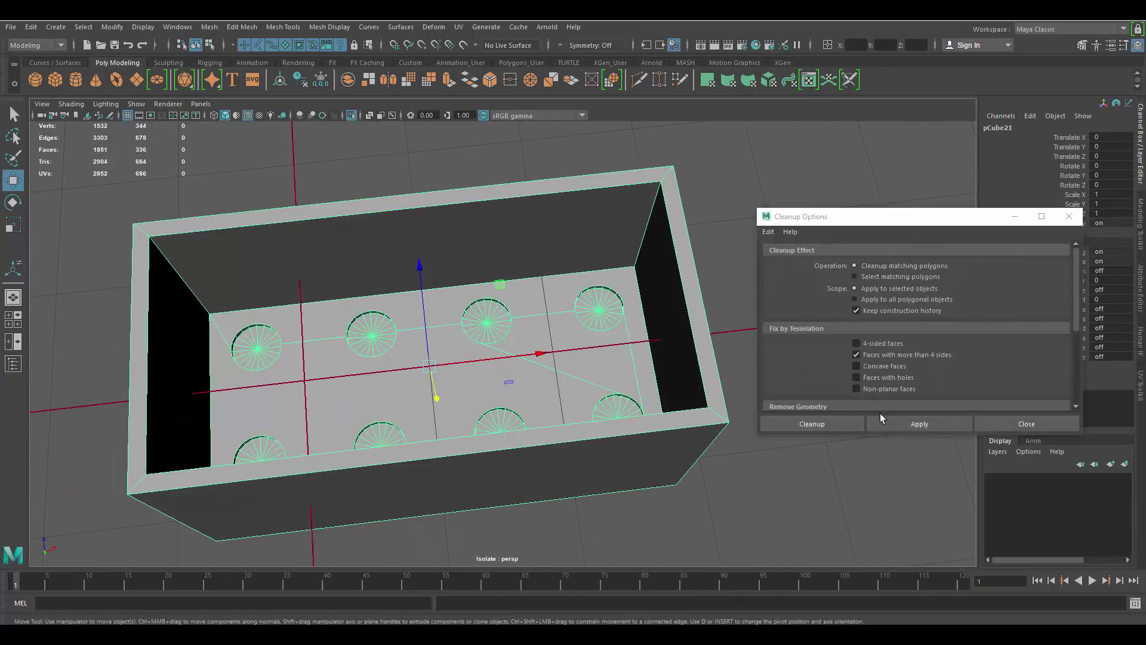
pyautogui.click(1005, 419)
pyautogui.click(794, 334)
pyautogui.keyDown('alt'); pyautogui.moveTo(558, 226); pyautogui.dragTo(553, 291); pyautogui.keyUp('alt')
pyautogui.press('F8')
pyautogui.hotkey('ctrl', '1')
# Select all the parts of the 2×4 brick and combine them into one mesh
pyautogui.scroll(-3, 582, 312)
pyautogui.click(709, 294)
pyautogui.keyDown('alt'); pyautogui.moveTo(657, 286); pyautogui.dragTo(633, 203); pyautogui.keyUp('alt')
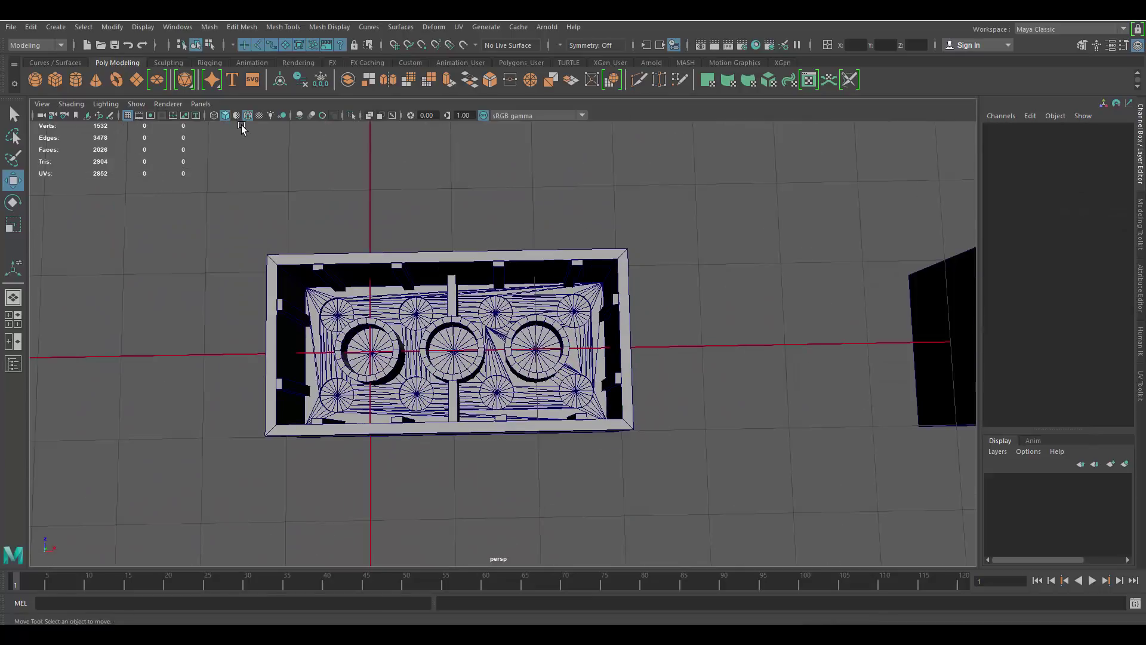
pyautogui.click(248, 116)
pyautogui.moveTo(582, 269)
pyautogui.keyDown('alt'); pyautogui.mouseDown()
pyautogui.moveTo(577, 338)
pyautogui.moveTo(528, 284)
pyautogui.mouseUp(); pyautogui.keyUp('alt')
pyautogui.keyDown('alt'); pyautogui.moveTo(690, 378); pyautogui.dragTo(326, 245); pyautogui.keyUp('alt')
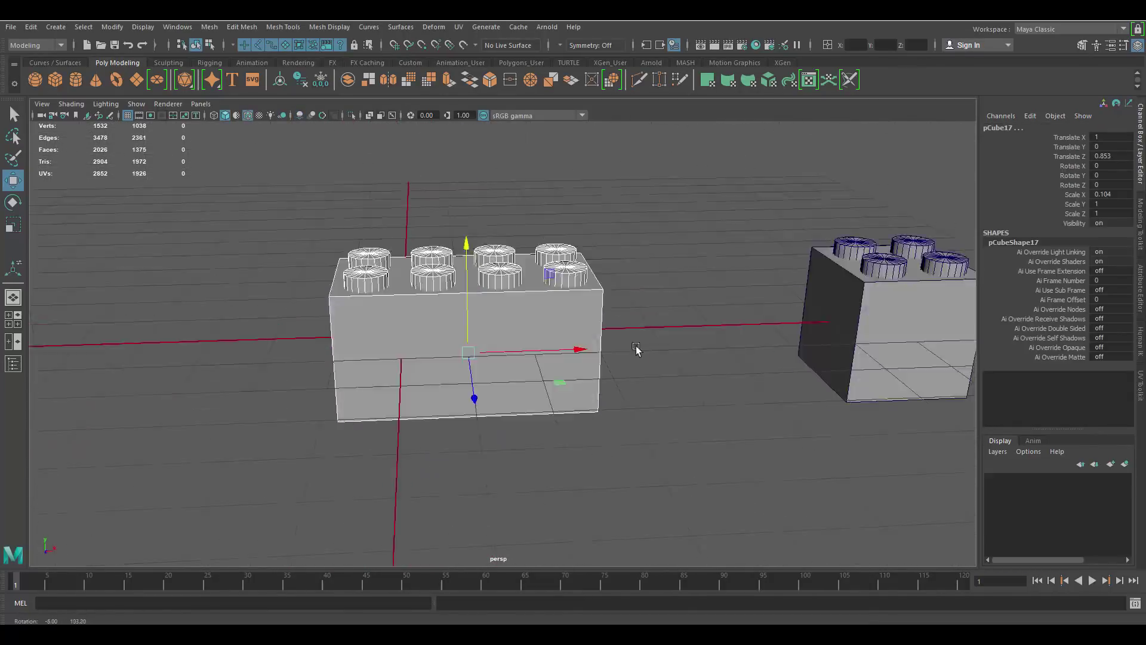
pyautogui.click(394, 341)
pyautogui.click(414, 385)
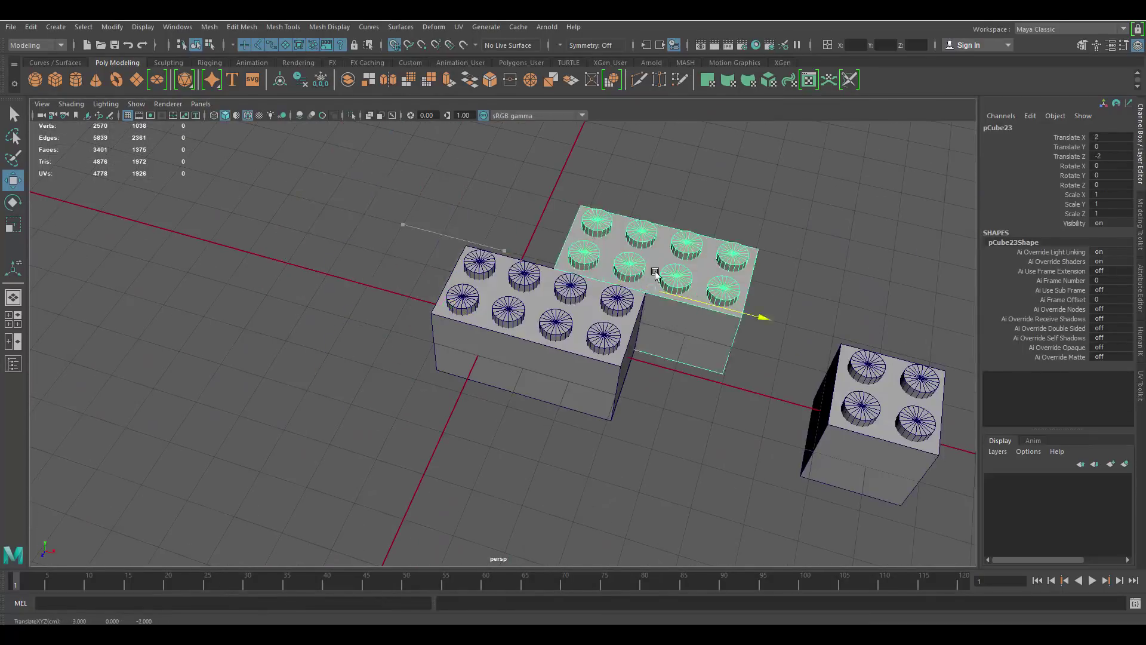
# Grid-snap a duplicate of the 2×4 brick against the original as a fit test and delete the duplicate
pyautogui.moveTo(656, 275); pyautogui.dragTo(567, 251)
pyautogui.click(624, 235)
pyautogui.keyDown('alt'); pyautogui.moveTo(704, 310); pyautogui.dragTo(603, 335); pyautogui.keyUp('alt')
pyautogui.click(547, 301)
pyautogui.press('Delete')
# Raise the lower rim vertices of the 2×2 brick's inner tube up into the shell
pyautogui.keyDown('alt'); pyautogui.moveTo(621, 483); pyautogui.dragTo(575, 320); pyautogui.keyUp('alt')
pyautogui.click(550, 265)
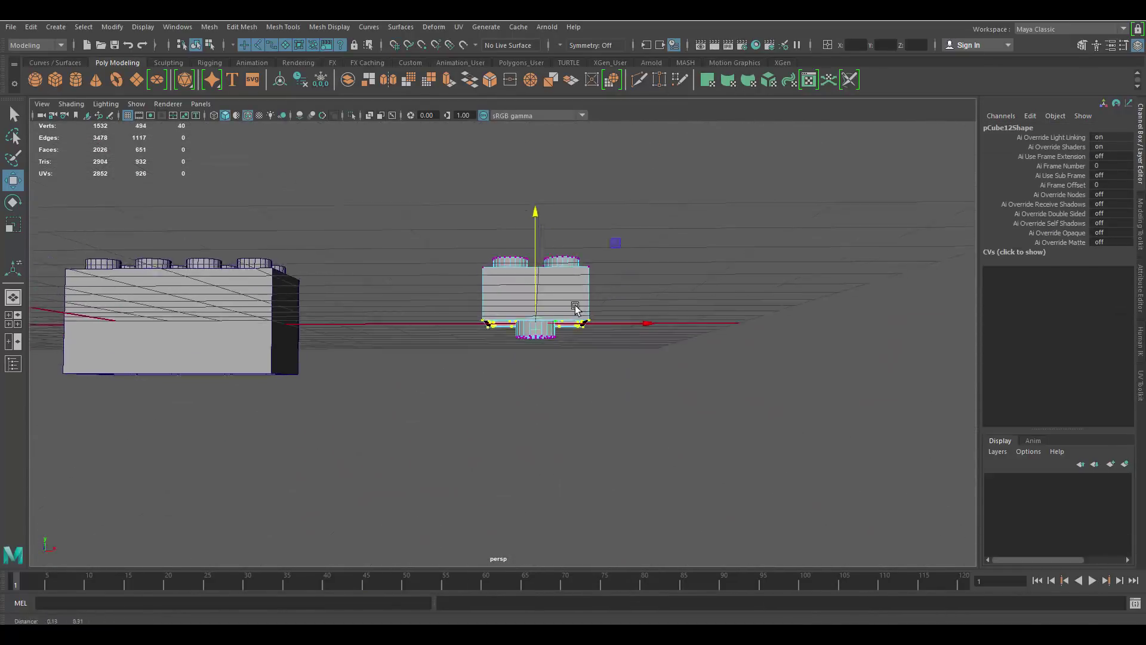
pyautogui.keyDown('alt'); pyautogui.moveTo(575, 309); pyautogui.dragTo(674, 375, button='right'); pyautogui.keyUp('alt')
pyautogui.moveTo(674, 375); pyautogui.dragTo(481, 318)
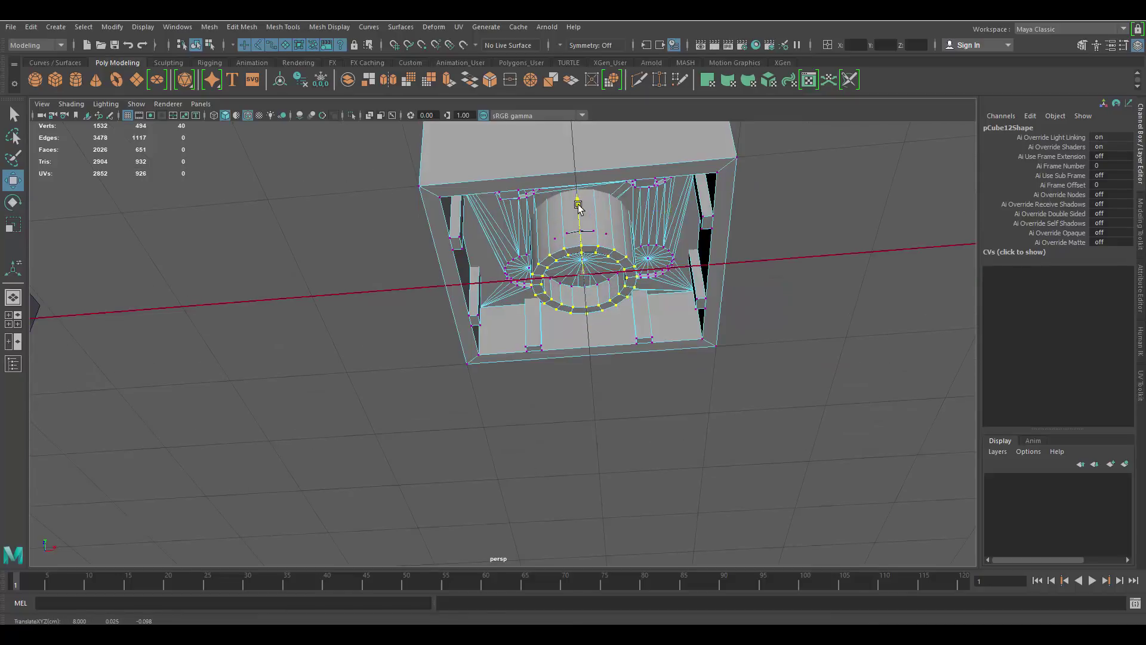
pyautogui.keyDown('alt'); pyautogui.moveTo(578, 206); pyautogui.dragTo(563, 197); pyautogui.keyUp('alt')
pyautogui.keyDown('alt'); pyautogui.moveTo(457, 305); pyautogui.dragTo(565, 201); pyautogui.keyUp('alt')
# Move the cap faces inside the 2×2 brick's tube along Y
pyautogui.moveTo(564, 201); pyautogui.dragTo(565, 266, button='right')
pyautogui.scroll(1, 565, 266)
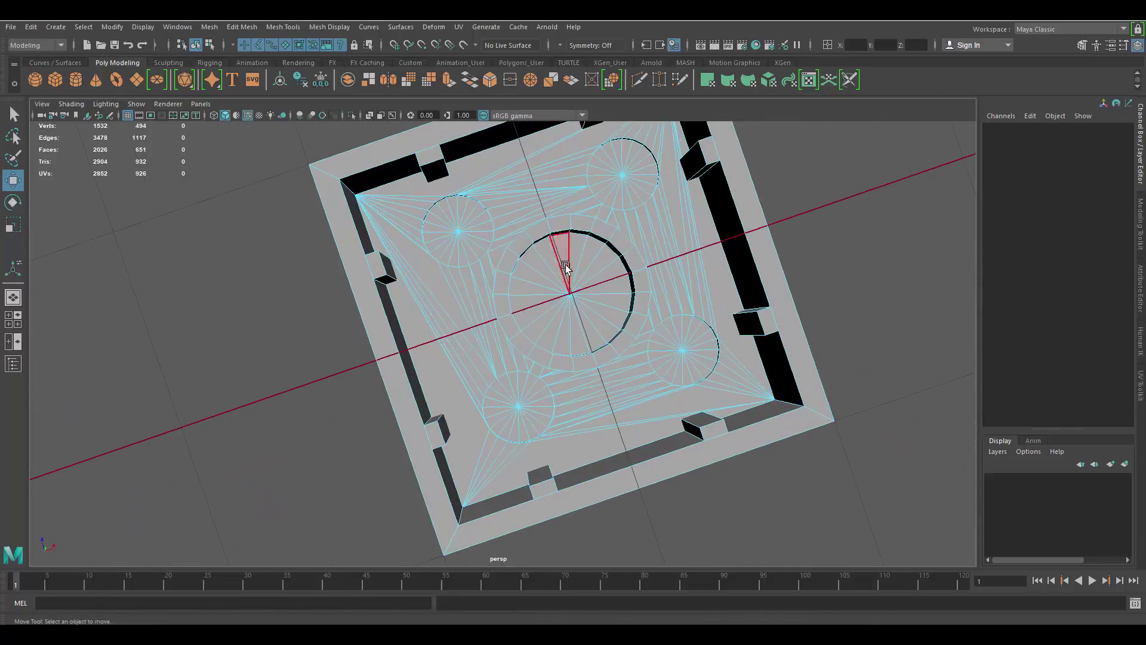
pyautogui.keyDown('alt'); pyautogui.moveTo(675, 310); pyautogui.dragTo(565, 189); pyautogui.keyUp('alt')
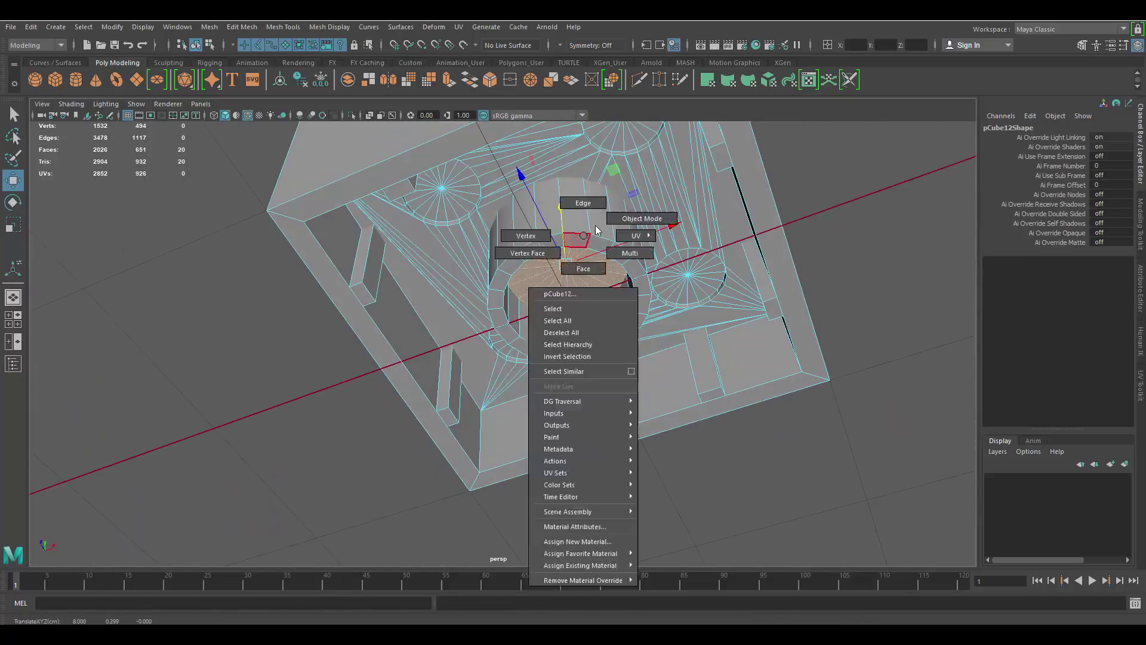
pyautogui.moveTo(598, 231); pyautogui.dragTo(641, 218, button='right')
pyautogui.click(770, 251)
# Raise the lower rim vertices of the 2×4 brick's three inner tubes
pyautogui.scroll(-5, 550, 335)
pyautogui.keyDown('alt'); pyautogui.moveTo(549, 334); pyautogui.dragTo(384, 332); pyautogui.keyUp('alt')
pyautogui.click(588, 272)
pyautogui.moveTo(591, 271); pyautogui.dragTo(534, 271, button='right')
pyautogui.keyDown('alt'); pyautogui.moveTo(534, 271); pyautogui.dragTo(422, 322); pyautogui.keyUp('alt')
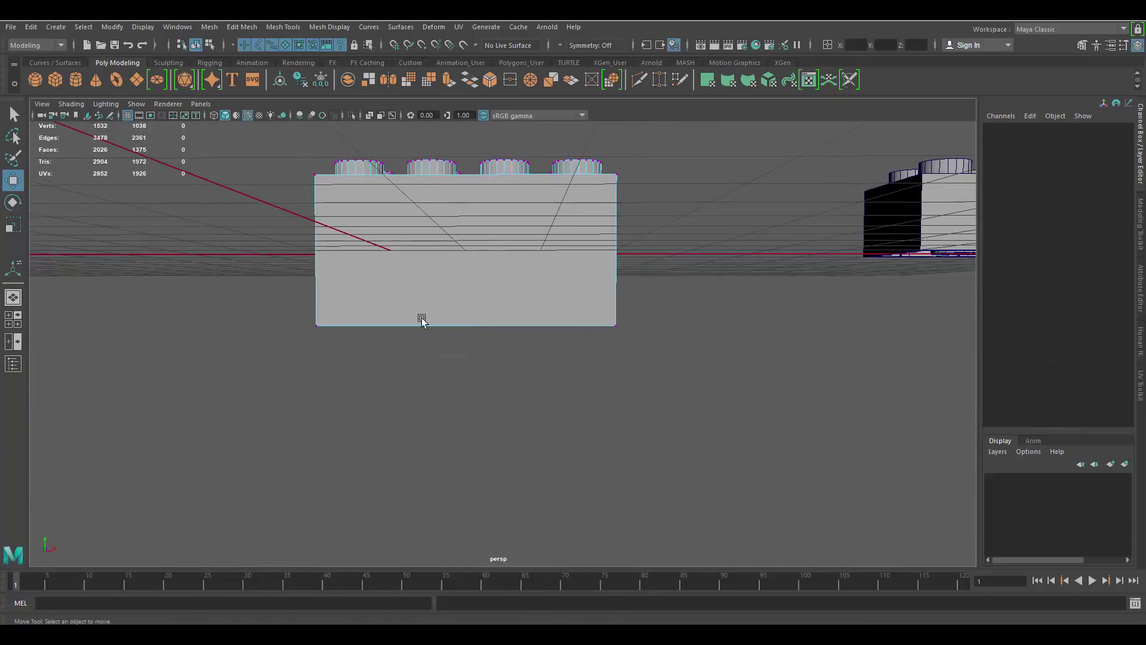
pyautogui.moveTo(469, 210); pyautogui.dragTo(469, 136)
pyautogui.keyDown('alt'); pyautogui.moveTo(623, 286); pyautogui.dragTo(658, 338, button='middle'); pyautogui.keyUp('alt')
pyautogui.scroll(5, 657, 338)
pyautogui.moveTo(244, 277); pyautogui.dragTo(794, 340)
pyautogui.keyDown('alt'); pyautogui.moveTo(556, 280); pyautogui.dragTo(514, 166); pyautogui.keyUp('alt')
pyautogui.moveTo(496, 242); pyautogui.dragTo(496, 188)
# Raise the bottom face of the centre support beside the 2×4 brick's middle tube
pyautogui.keyDown('alt'); pyautogui.moveTo(552, 269); pyautogui.dragTo(564, 150); pyautogui.keyUp('alt')
pyautogui.press('f')
pyautogui.keyDown('alt'); pyautogui.moveTo(591, 317); pyautogui.dragTo(517, 319); pyautogui.keyUp('alt')
pyautogui.keyDown('alt'); pyautogui.moveTo(800, 311); pyautogui.dragTo(513, 286); pyautogui.keyUp('alt')
pyautogui.click(468, 395)
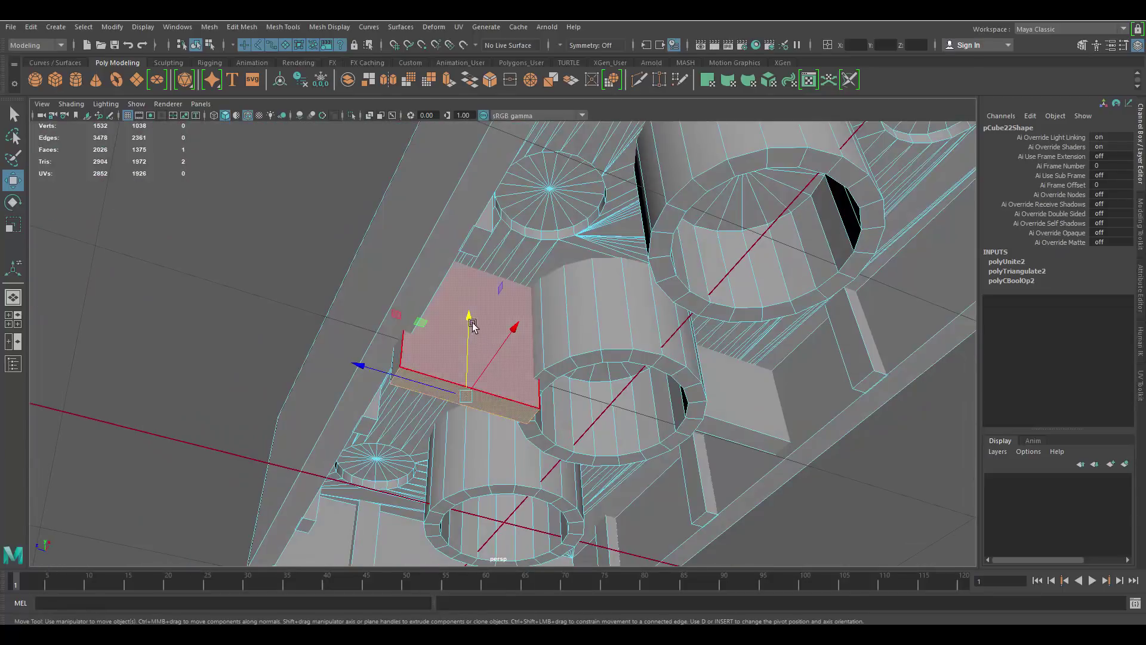
pyautogui.moveTo(471, 325); pyautogui.dragTo(470, 286)
pyautogui.moveTo(658, 294); pyautogui.dragTo(714, 276, button='right')
pyautogui.click(746, 239)
# Duplicate the 2×4 brick and place the copy at Translate Z -4
pyautogui.keyDown('alt'); pyautogui.moveTo(669, 256); pyautogui.dragTo(621, 352); pyautogui.keyUp('alt')
pyautogui.click(482, 311)
pyautogui.moveTo(474, 245); pyautogui.dragTo(474, 344)
pyautogui.keyDown('alt'); pyautogui.moveTo(474, 344); pyautogui.dragTo(686, 286); pyautogui.keyUp('alt')
pyautogui.click(687, 299)
pyautogui.click(517, 274)
pyautogui.press('Delete')
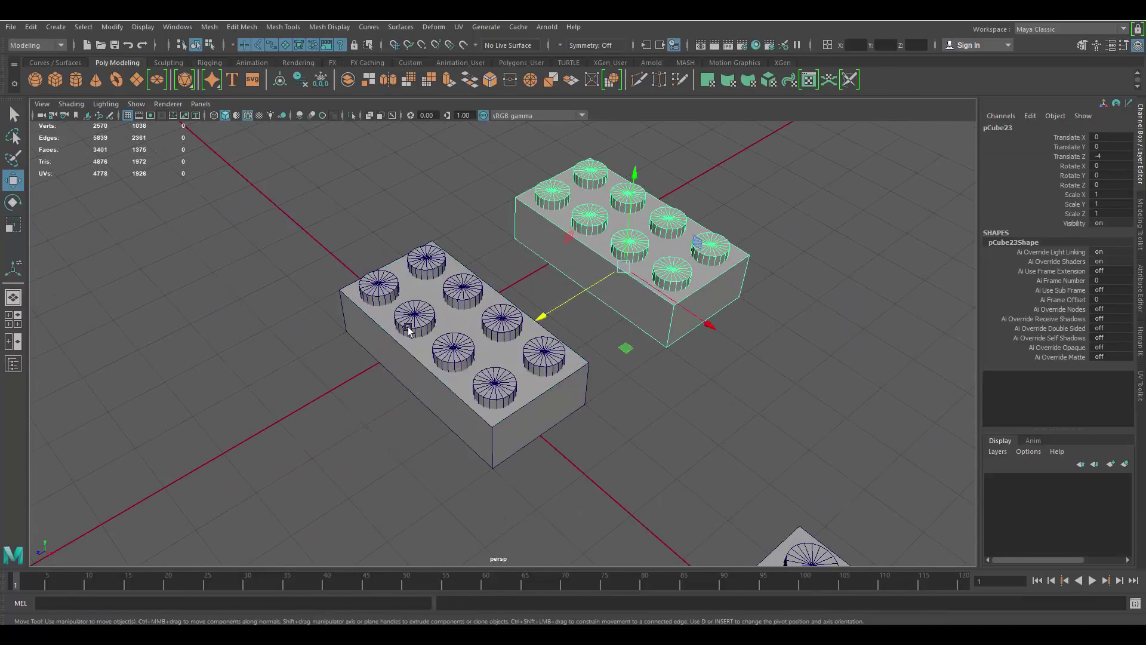
# Delete the two studs at one end of the original 2×4 brick
pyautogui.click(408, 327)
pyautogui.keyDown('alt'); pyautogui.moveTo(532, 334); pyautogui.dragTo(734, 348); pyautogui.keyUp('alt')
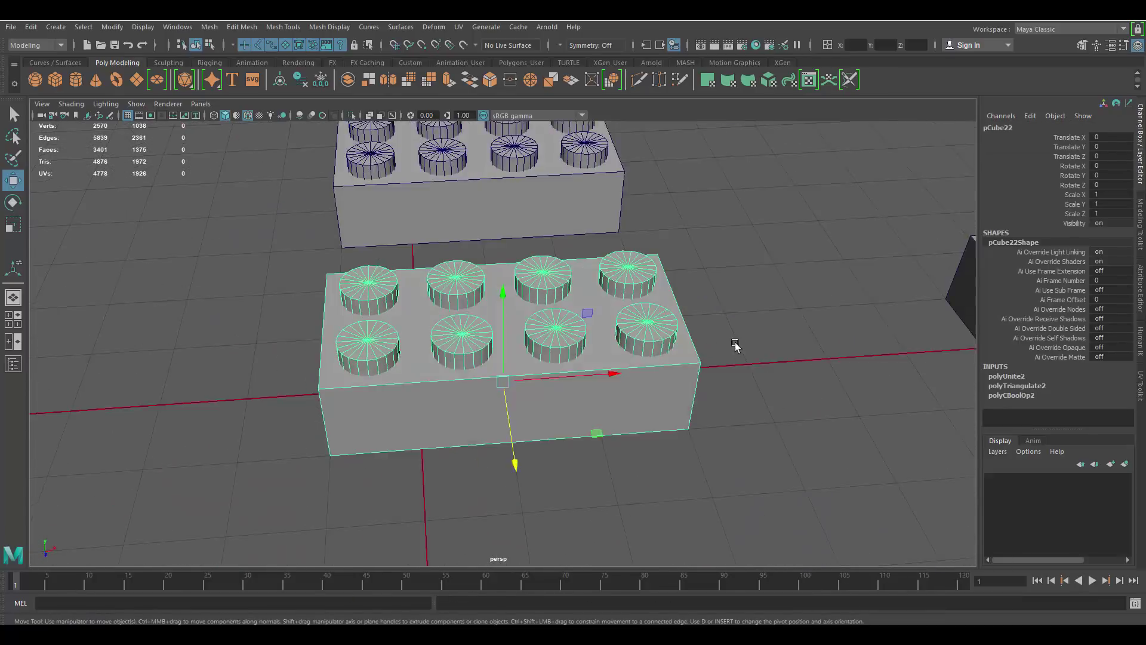
pyautogui.scroll(3, 735, 348)
pyautogui.moveTo(603, 242); pyautogui.dragTo(603, 293, button='right')
pyautogui.doubleClick(602, 243)
pyautogui.keyDown('shift'); pyautogui.doubleClick(610, 325); pyautogui.keyUp('shift')
pyautogui.press('Delete')
# Delete the inner tube nearest the end without studs
pyautogui.keyDown('alt'); pyautogui.moveTo(608, 325); pyautogui.dragTo(653, 269); pyautogui.keyUp('alt')
pyautogui.scroll(3, 652, 269)
pyautogui.doubleClick(596, 326)
pyautogui.moveTo(683, 325)
pyautogui.keyDown('alt'); pyautogui.mouseDown()
pyautogui.moveTo(691, 449)
pyautogui.moveTo(683, 342)
pyautogui.moveTo(700, 409)
pyautogui.moveTo(678, 373)
pyautogui.moveTo(676, 317)
pyautogui.mouseUp(); pyautogui.keyUp('alt')
pyautogui.press('Delete')
# Delete the faces of the first end recess and merge its rim vertices to one centre point
pyautogui.scroll(8, 687, 341)
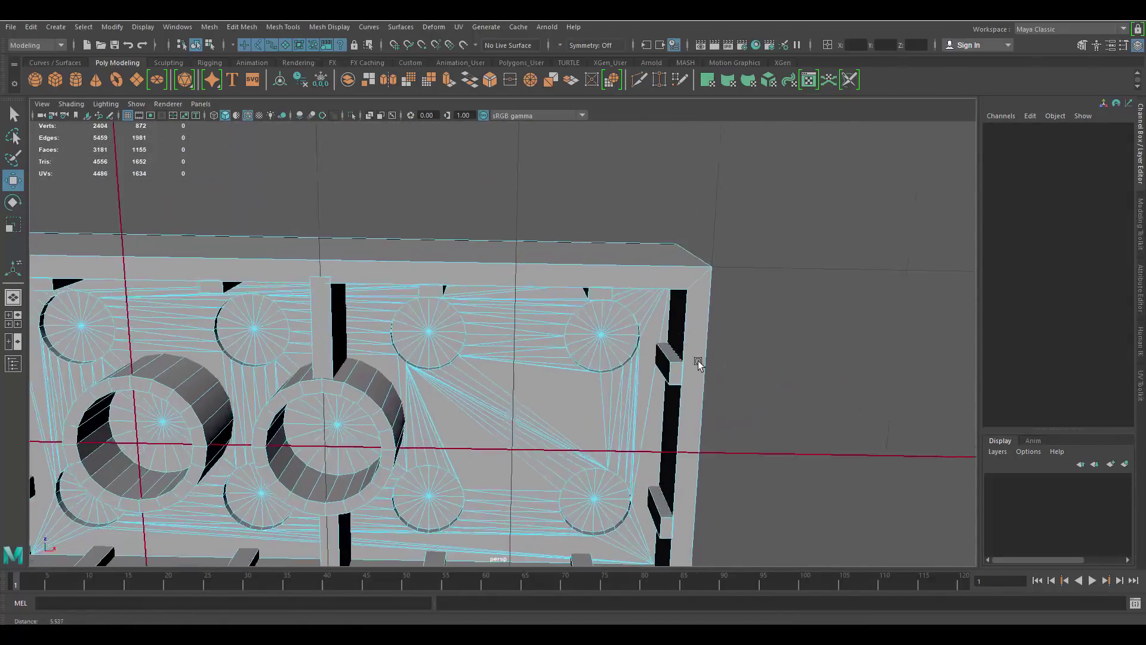
pyautogui.click(791, 204)
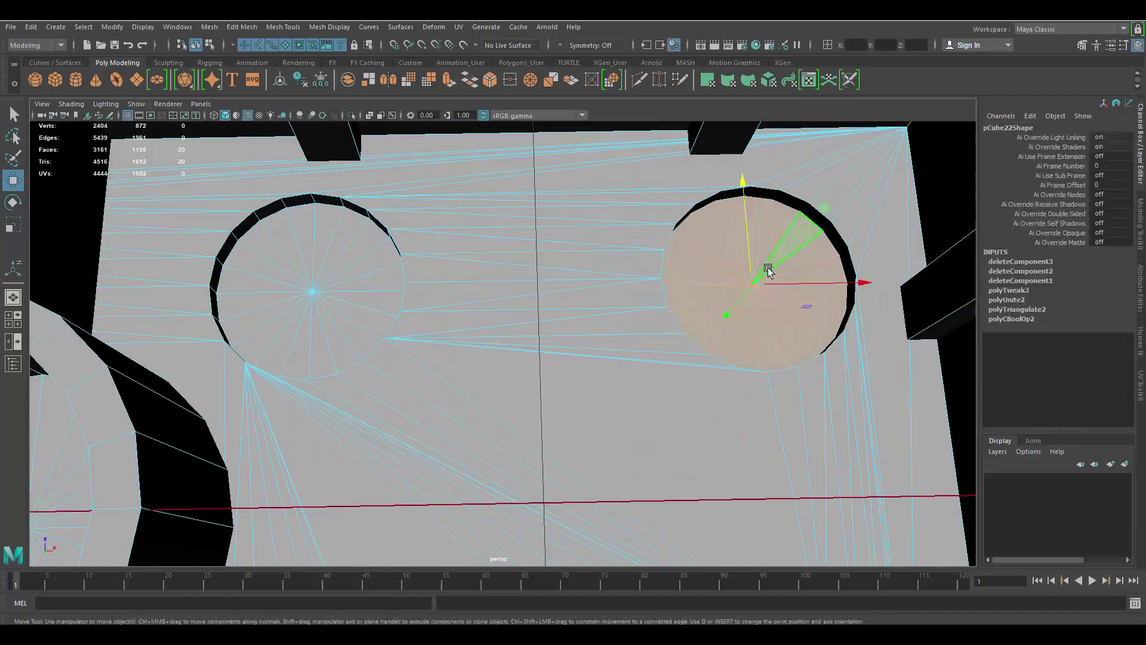
pyautogui.press('Delete')
pyautogui.click(803, 197)
pyautogui.keyDown('shift'); pyautogui.moveTo(620, 284); pyautogui.dragTo(613, 157, button='right'); pyautogui.keyUp('shift')
pyautogui.scroll(-4, 672, 254)
pyautogui.keyDown('alt'); pyautogui.moveTo(672, 253); pyautogui.dragTo(661, 223); pyautogui.keyUp('alt')
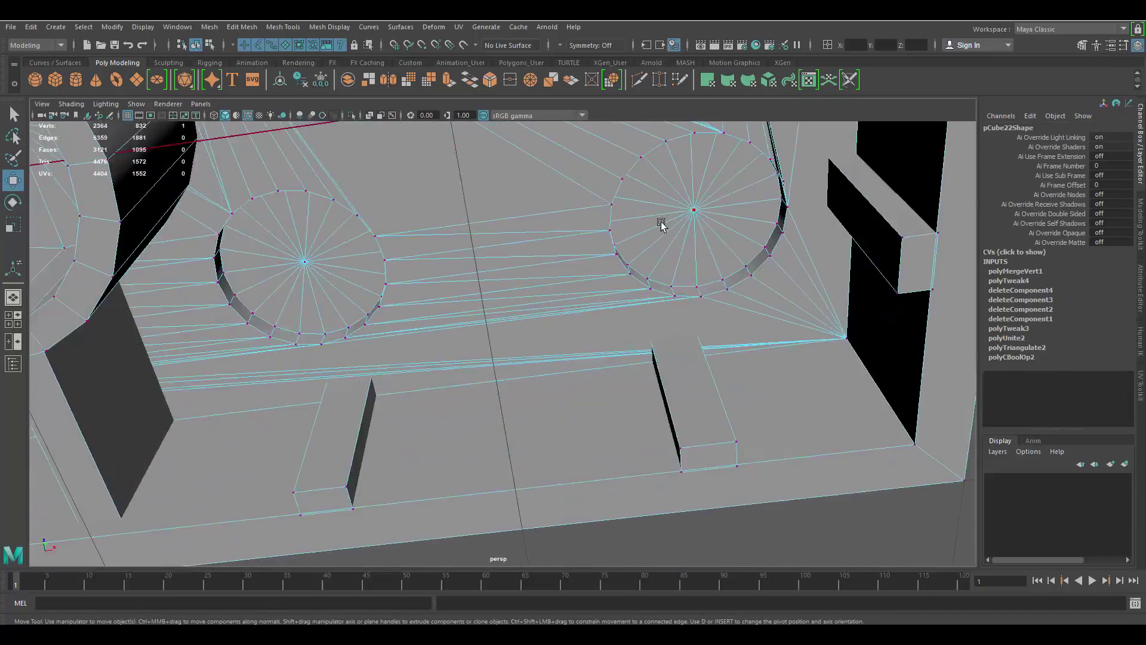
# Remove the second end recess by deleting its faces and merging its rim to the centre
pyautogui.doubleClick(762, 269)
pyautogui.press('Delete')
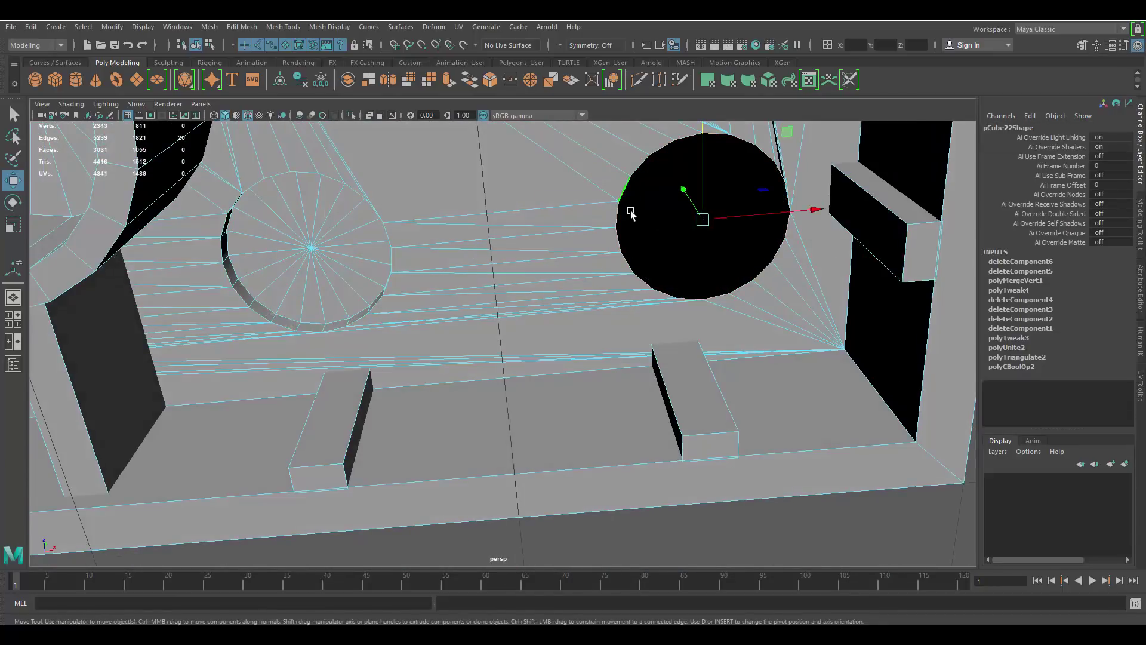
pyautogui.keyDown('shift'); pyautogui.moveTo(588, 245); pyautogui.dragTo(584, 146, button='right'); pyautogui.keyUp('shift')
pyautogui.scroll(-5, 678, 209)
# Delete the pair of long-wall ribs nearest the end without studs
pyautogui.keyDown('alt'); pyautogui.moveTo(678, 208); pyautogui.dragTo(615, 247); pyautogui.keyUp('alt')
pyautogui.press('F11')
pyautogui.press('Delete')
# Try to shorten the brick by moving the end vertices inward, and undo the move
pyautogui.press('F10')
pyautogui.moveTo(597, 179); pyautogui.dragTo(855, 587)
pyautogui.press('F9')
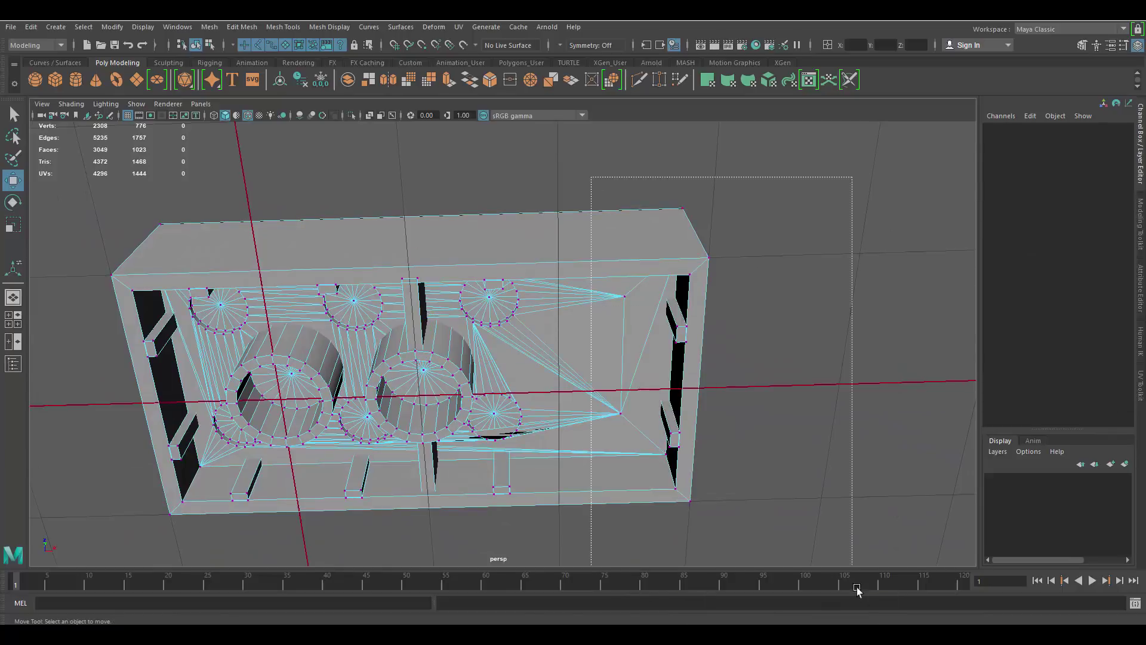
pyautogui.moveTo(746, 353); pyautogui.dragTo(719, 354)
pyautogui.keyDown('alt'); pyautogui.moveTo(648, 427); pyautogui.dragTo(619, 382); pyautogui.keyUp('alt')
pyautogui.scroll(4, 621, 395)
pyautogui.hotkey('ctrl', 'z')
pyautogui.hotkey('ctrl', 'z')
# Delete the triangulated inner ceiling faces together with the remaining stud recesses
pyautogui.scroll(-4, 704, 308)
pyautogui.keyDown('alt'); pyautogui.moveTo(705, 307); pyautogui.dragTo(740, 357); pyautogui.keyUp('alt')
pyautogui.press('F11')
pyautogui.keyDown('alt'); pyautogui.moveTo(667, 251); pyautogui.dragTo(641, 240); pyautogui.keyUp('alt')
pyautogui.keyDown('alt'); pyautogui.moveTo(550, 163); pyautogui.dragTo(623, 188); pyautogui.keyUp('alt')
pyautogui.press('Delete')
# Shorten the brick to three studs long by moving its end wall vertices inward along X to the grid line
pyautogui.press('F9')
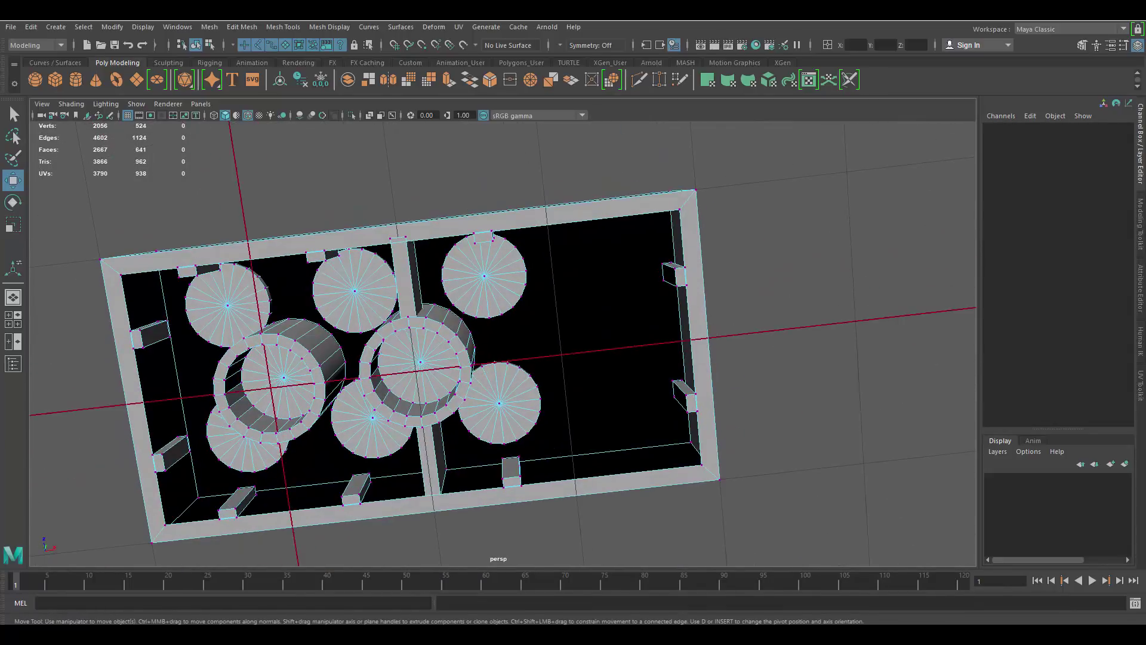
pyautogui.moveTo(755, 150); pyautogui.dragTo(627, 519)
pyautogui.moveTo(785, 316); pyautogui.dragTo(686, 315)
pyautogui.press('space')
pyautogui.press('space')
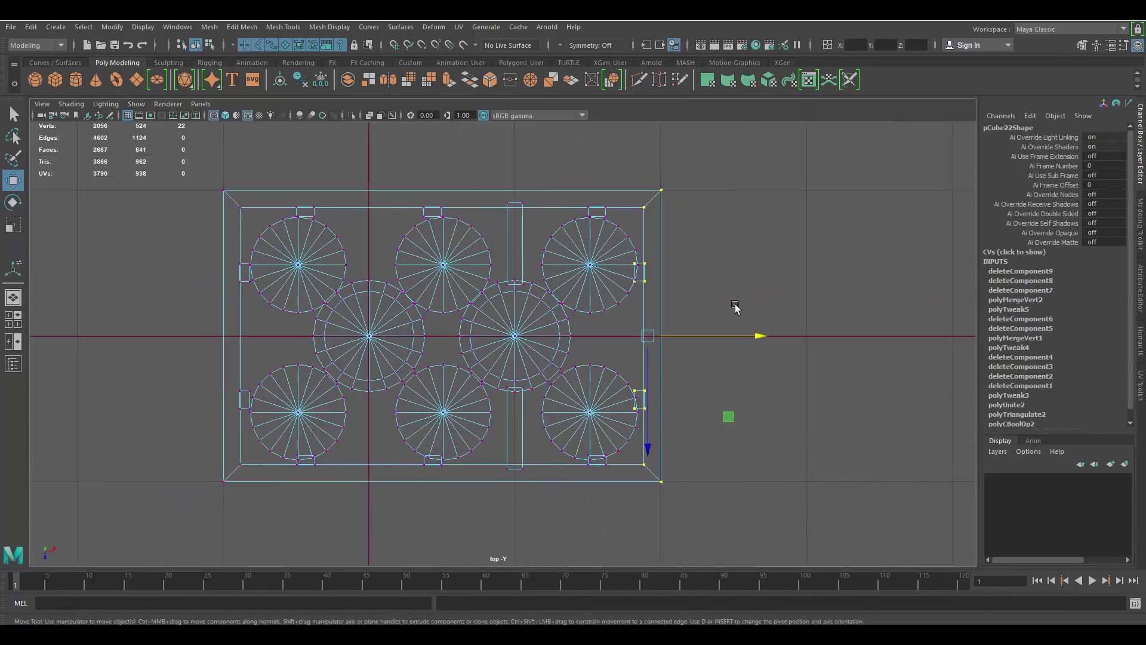
pyautogui.moveTo(666, 164); pyautogui.dragTo(717, 436)
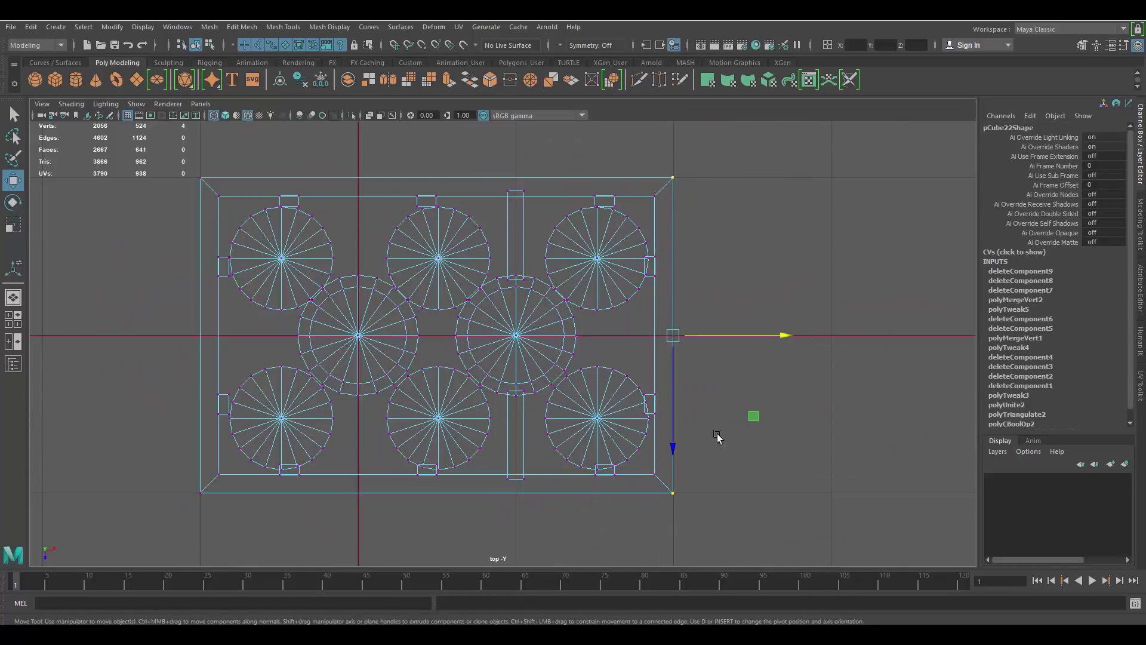
pyautogui.press('space')
pyautogui.press('space')
# Try to close the open ceiling border along the inner walls of the shortened brick
pyautogui.keyDown('alt'); pyautogui.moveTo(601, 299); pyautogui.dragTo(606, 220); pyautogui.keyUp('alt')
pyautogui.moveTo(606, 219); pyautogui.dragTo(605, 193, button='right')
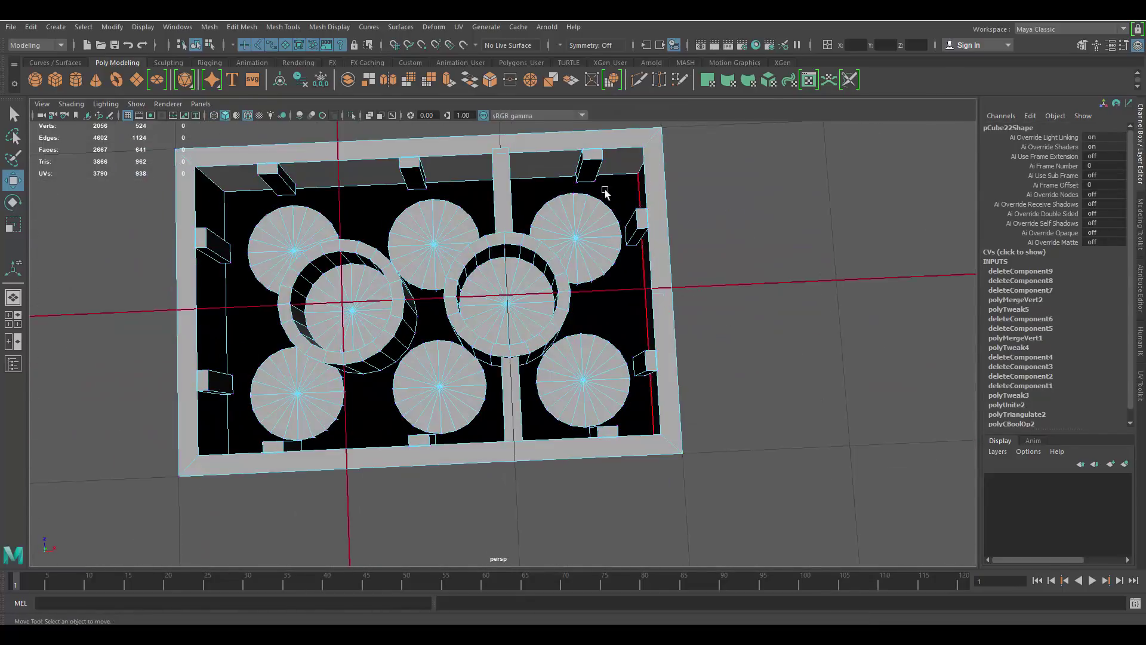
pyautogui.doubleClick(649, 255)
pyautogui.keyDown('alt'); pyautogui.moveTo(658, 284); pyautogui.dragTo(660, 312); pyautogui.keyUp('alt')
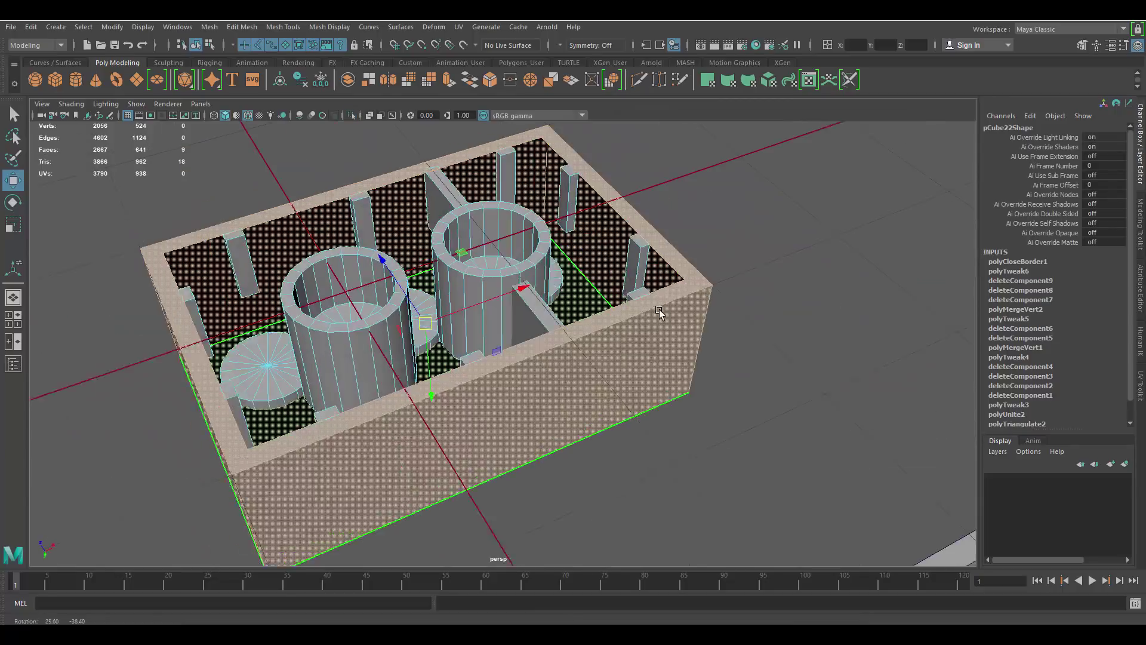
pyautogui.click(660, 313)
# Extrude the inner walls' open border edges and fill the hole to rebuild a clean inner ceiling
pyautogui.doubleClick(615, 212)
pyautogui.keyDown('shift'); pyautogui.moveTo(615, 212); pyautogui.dragTo(615, 239, button='right'); pyautogui.keyUp('shift')
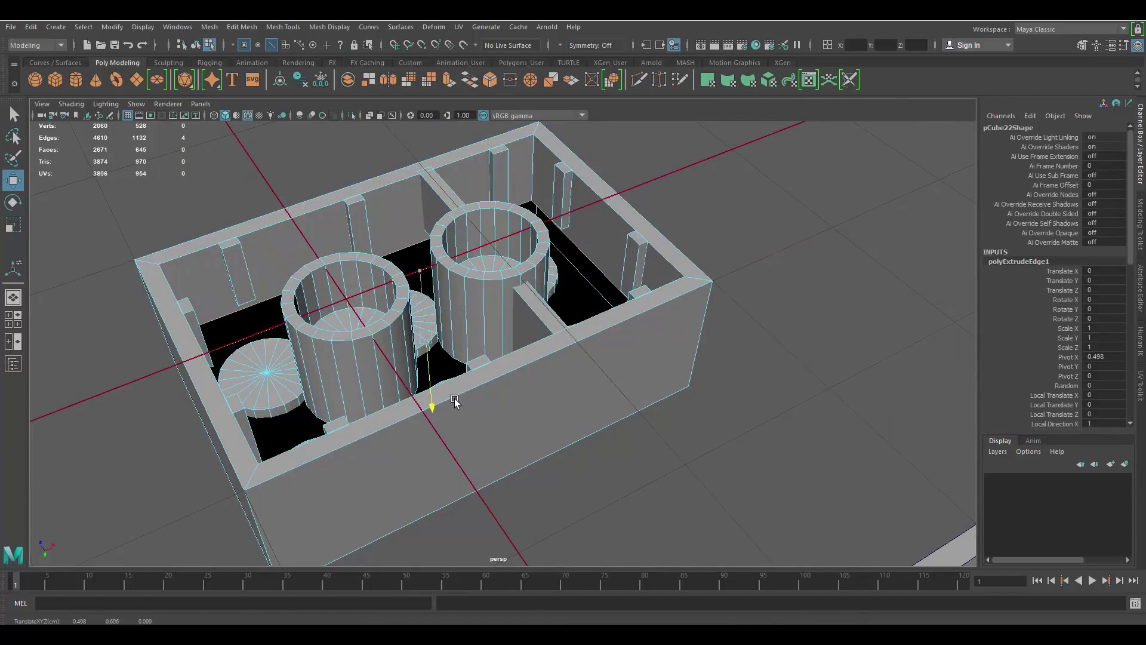
pyautogui.keyDown('alt'); pyautogui.moveTo(457, 391); pyautogui.dragTo(578, 166); pyautogui.keyUp('alt')
pyautogui.keyDown('shift'); pyautogui.moveTo(606, 354); pyautogui.dragTo(606, 353, button='right'); pyautogui.keyUp('shift')
pyautogui.scroll(-1, 664, 220)
pyautogui.click(664, 221)
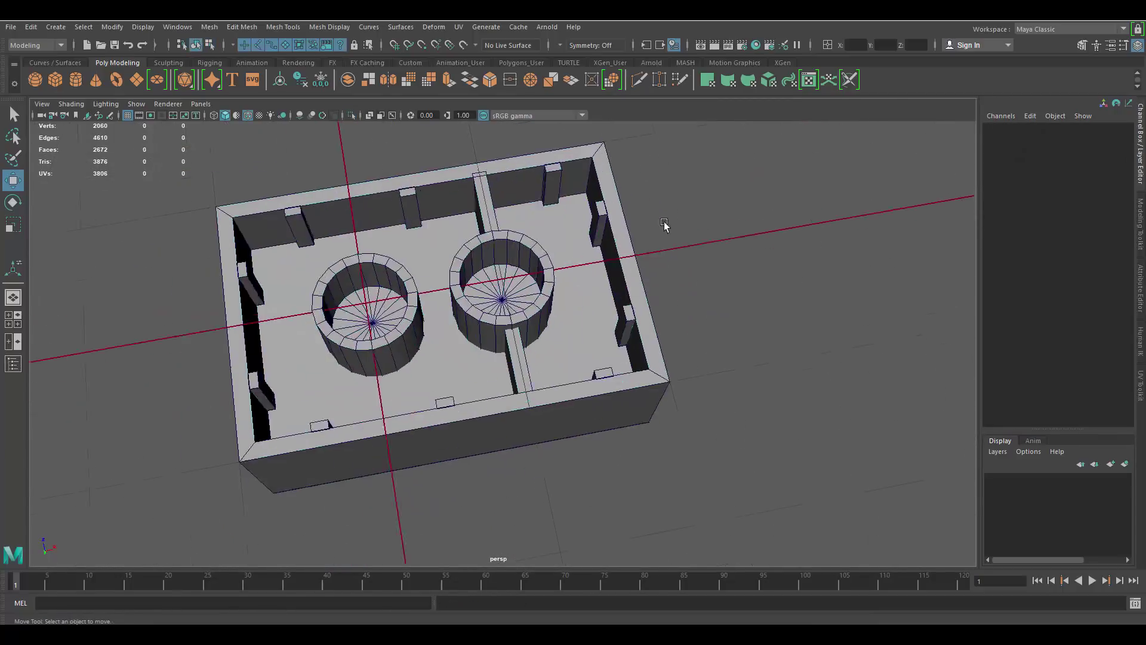
# Delete both halves of the centre support inside the shortened brick
pyautogui.keyDown('alt'); pyautogui.moveTo(664, 221); pyautogui.dragTo(488, 209); pyautogui.keyUp('alt')
pyautogui.moveTo(489, 209); pyautogui.dragTo(489, 230, button='right')
pyautogui.press('Delete')
pyautogui.moveTo(600, 206); pyautogui.dragTo(643, 164, button='right')
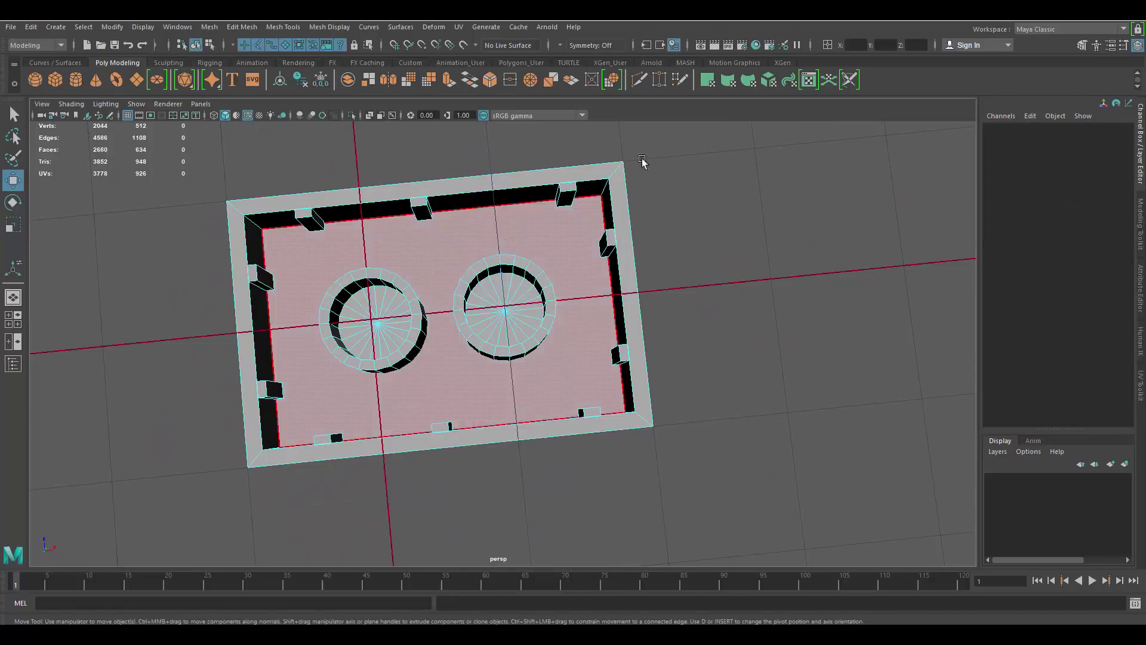
pyautogui.click(642, 164)
# Duplicate the shortened brick and delete everything from the copy except its six studs
pyautogui.scroll(-4, 642, 163)
pyautogui.keyDown('alt'); pyautogui.moveTo(643, 164); pyautogui.dragTo(685, 264); pyautogui.keyUp('alt')
pyautogui.scroll(4, 744, 376)
pyautogui.click(606, 326)
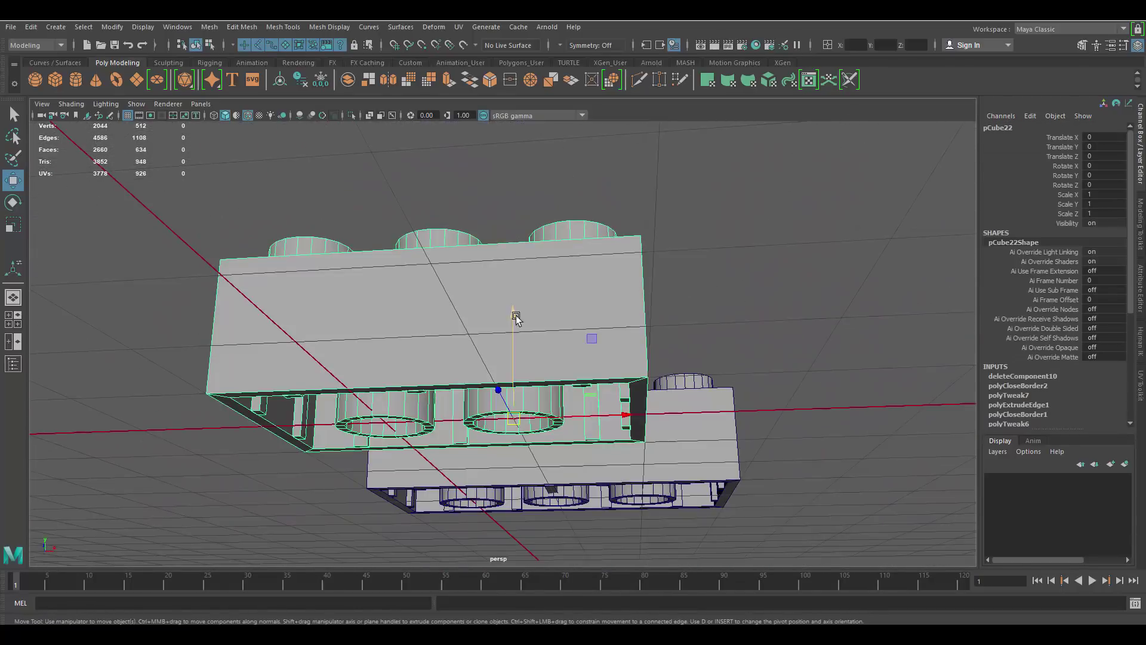
pyautogui.hotkey('ctrl', '1')
pyautogui.keyDown('alt'); pyautogui.moveTo(546, 316); pyautogui.dragTo(461, 302); pyautogui.keyUp('alt')
pyautogui.hotkey('ctrl', 'a')
pyautogui.click(508, 250)
pyautogui.hotkey('ctrl', 'a')
pyautogui.moveTo(563, 296); pyautogui.dragTo(627, 280, button='right')
pyautogui.scroll(3, 340, 326)
pyautogui.hotkey('ctrl', 'shift', 'i')
pyautogui.press('Delete')
# Lower the copied six-stud set to Translate Y -0.642
pyautogui.hotkey('ctrl', '1')
pyautogui.keyDown('alt'); pyautogui.moveTo(650, 246); pyautogui.dragTo(525, 292); pyautogui.keyUp('alt')
pyautogui.moveTo(507, 336); pyautogui.dragTo(516, 372)
# Shrink the six copied studs by moving their side faces inward to a Local Translate Z of -0.12
pyautogui.hotkey('ctrl', '1')
pyautogui.scroll(3, 523, 270)
pyautogui.click(562, 228)
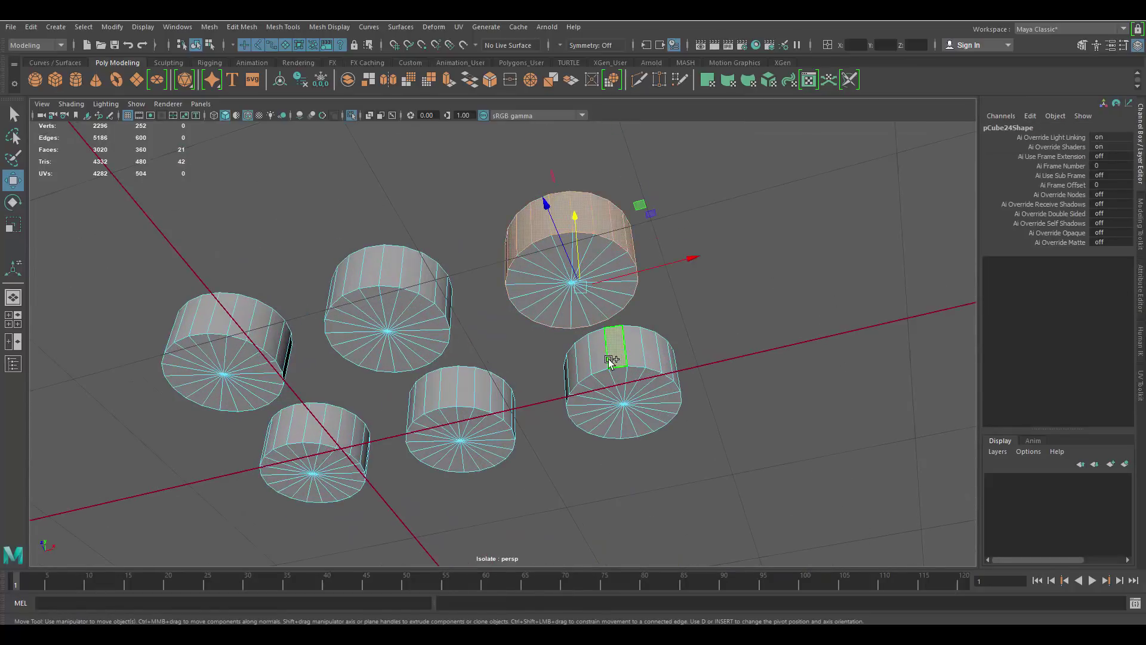
pyautogui.keyDown('shift'); pyautogui.click(344, 437); pyautogui.keyUp('shift')
pyautogui.keyDown('shift'); pyautogui.doubleClick(332, 432); pyautogui.keyUp('shift')
pyautogui.keyDown('alt'); pyautogui.moveTo(649, 391); pyautogui.dragTo(634, 326); pyautogui.keyUp('alt')
pyautogui.hotkey('ctrl', '1')
pyautogui.keyDown('shift'); pyautogui.moveTo(618, 241); pyautogui.dragTo(621, 385, button='right'); pyautogui.keyUp('shift')
pyautogui.keyDown('alt'); pyautogui.moveTo(686, 248); pyautogui.dragTo(684, 254); pyautogui.keyUp('alt')
pyautogui.moveTo(739, 442); pyautogui.dragTo(714, 436)
pyautogui.scroll(-5, 520, 304)
pyautogui.keyDown('alt'); pyautogui.moveTo(519, 305); pyautogui.dragTo(650, 215); pyautogui.keyUp('alt')
pyautogui.keyDown('alt'); pyautogui.moveTo(650, 215); pyautogui.dragTo(681, 293, button='middle'); pyautogui.keyUp('alt')
pyautogui.scroll(5, 681, 352)
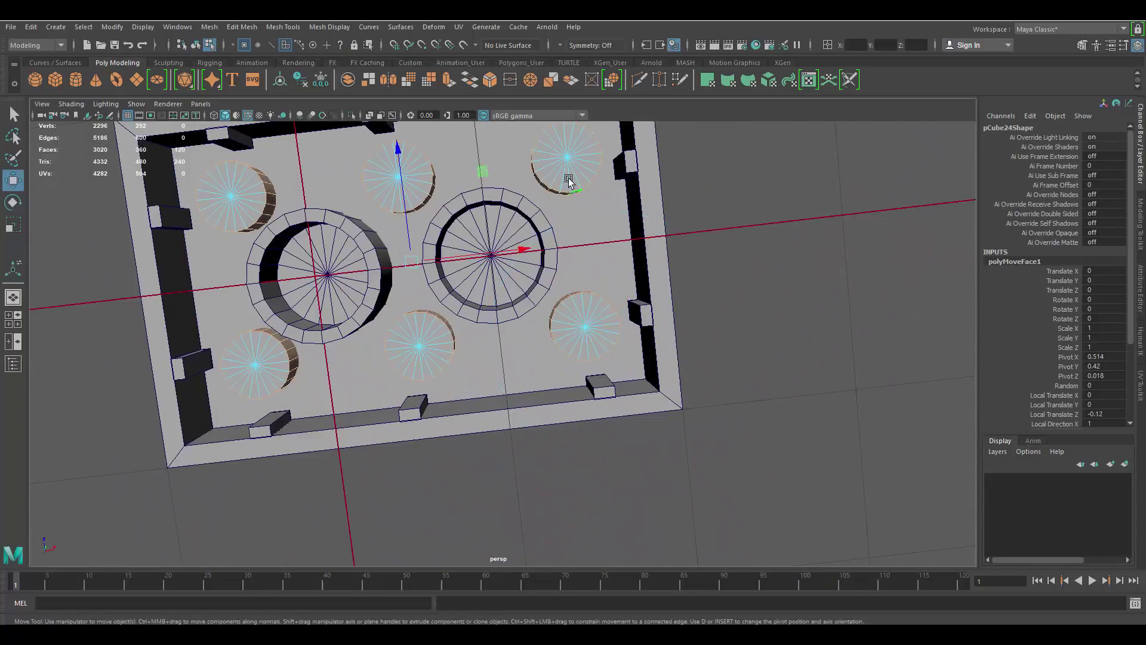
pyautogui.moveTo(568, 178); pyautogui.dragTo(608, 148, button='right')
# Delete the construction history of the shortened brick
pyautogui.keyDown('alt'); pyautogui.moveTo(608, 162); pyautogui.dragTo(633, 239); pyautogui.keyUp('alt')
pyautogui.click(646, 234)
pyautogui.keyDown('alt'); pyautogui.moveTo(662, 316); pyautogui.dragTo(683, 289); pyautogui.keyUp('alt')
pyautogui.press('space')
pyautogui.click(507, 208)
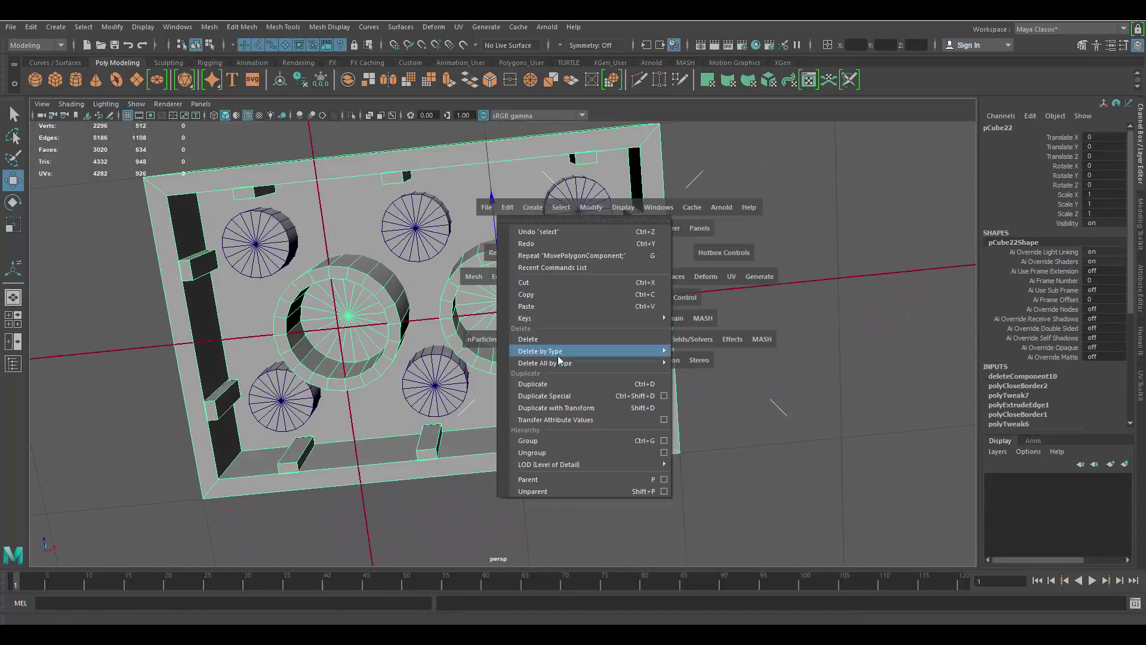
pyautogui.moveTo(559, 360); pyautogui.dragTo(699, 351)
# Subtract the six shrunken studs from the shortened brick with a Boolean Difference
pyautogui.press('space')
pyautogui.moveTo(473, 249); pyautogui.dragTo(521, 299)
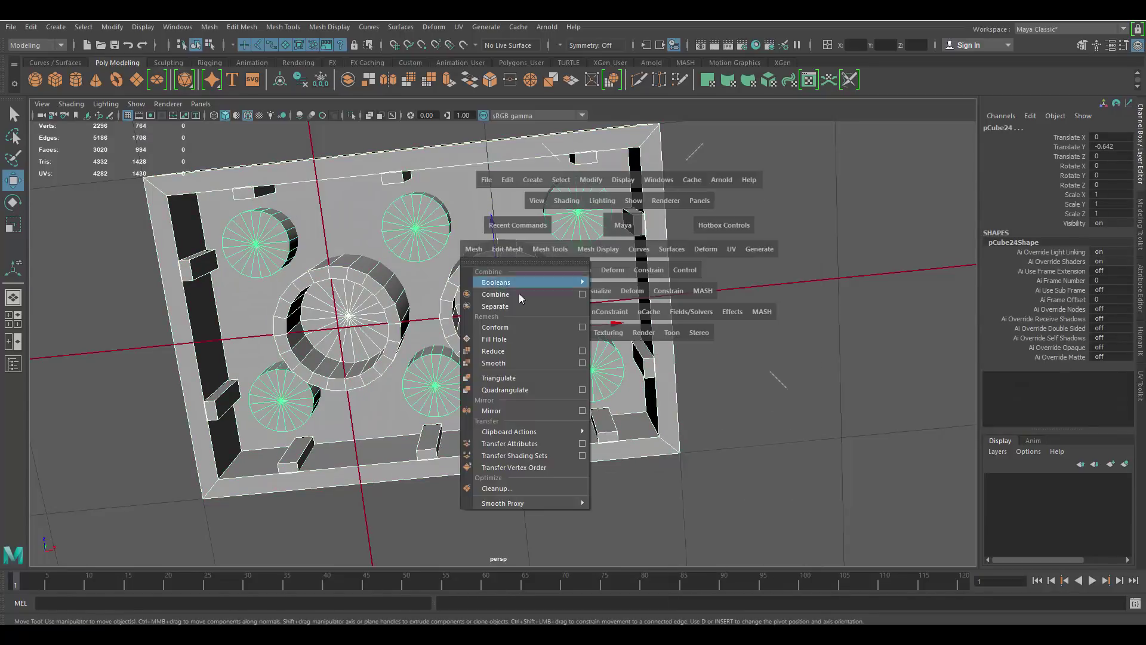
pyautogui.click(628, 305)
pyautogui.keyDown('alt'); pyautogui.moveTo(706, 209); pyautogui.dragTo(668, 299); pyautogui.keyUp('alt')
# Run Cleanup on the 2×3 brick to tessellate faces with more than 4 sides, and return to object mode
pyautogui.press('q')
pyautogui.press('space')
pyautogui.click(522, 518)
pyautogui.click(891, 425)
pyautogui.click(668, 298)
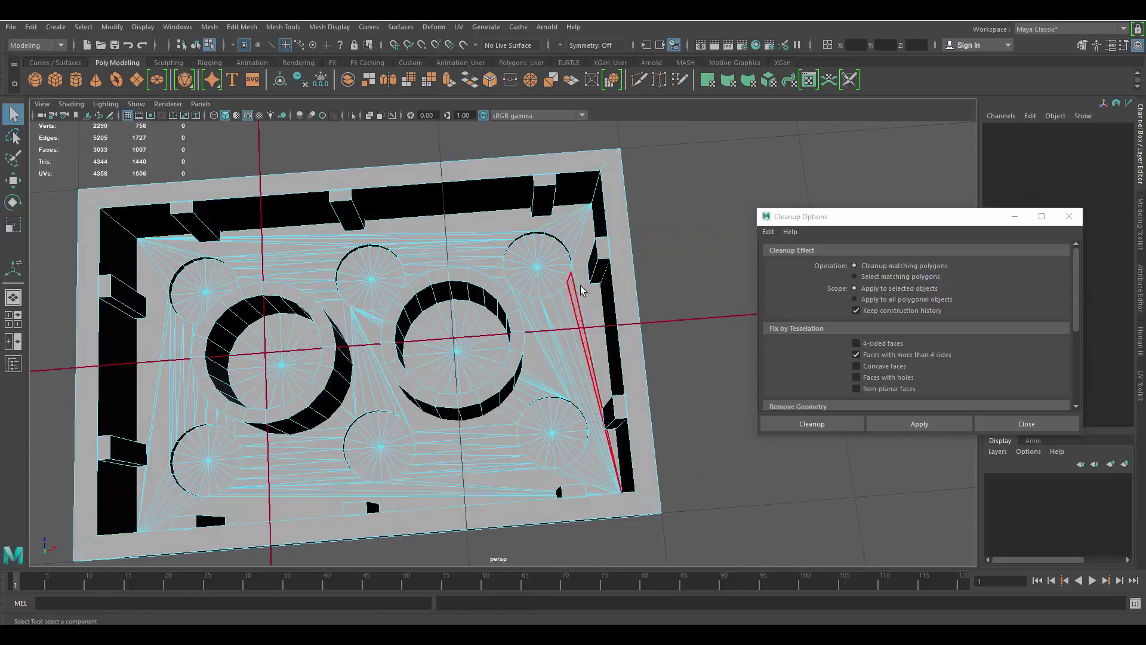
pyautogui.click(1024, 423)
pyautogui.press('F8')
# Examine the 2×3 brick's base and tube ends in the front view and from below in perspective
pyautogui.keyDown('alt'); pyautogui.moveTo(719, 186); pyautogui.dragTo(640, 353); pyautogui.keyUp('alt')
pyautogui.press('w')
pyautogui.press('space')
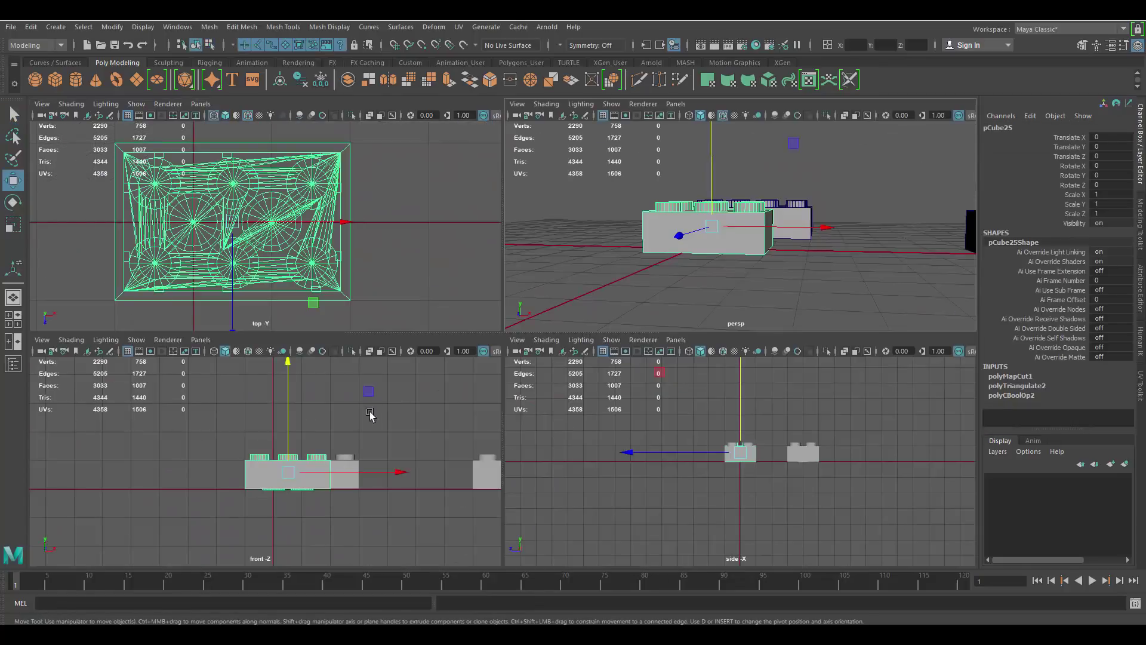
pyautogui.click(408, 426)
pyautogui.click(282, 466)
pyautogui.press('space')
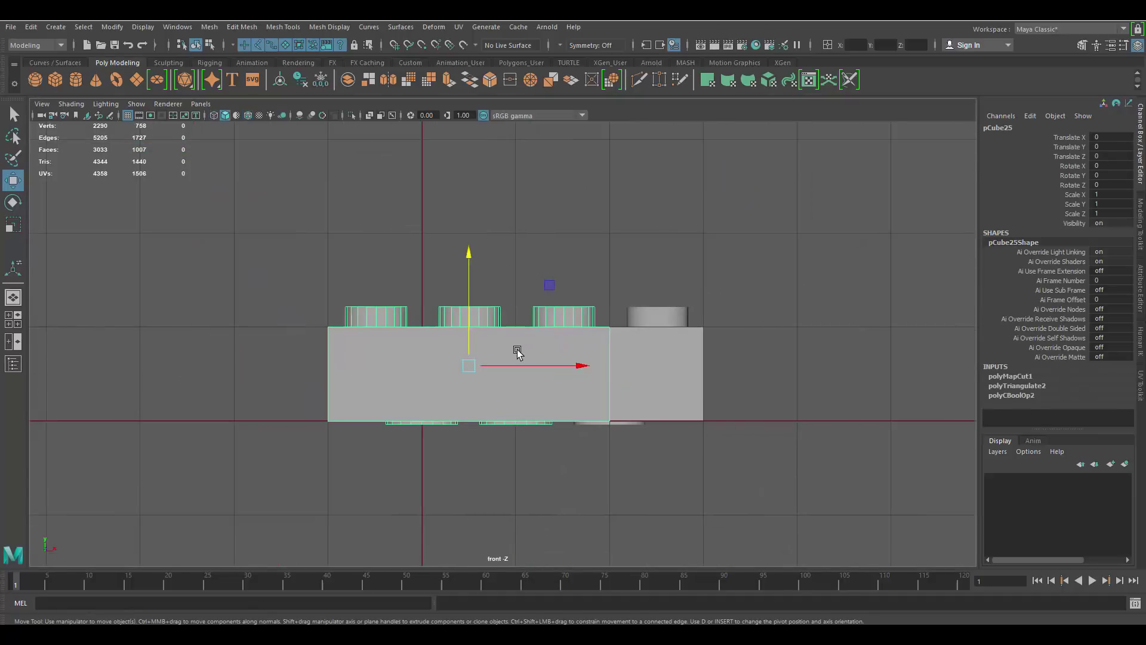
pyautogui.keyDown('alt'); pyautogui.moveTo(487, 426); pyautogui.dragTo(502, 295, button='middle'); pyautogui.keyUp('alt')
pyautogui.scroll(4, 503, 296)
pyautogui.moveTo(503, 294); pyautogui.dragTo(300, 291, button='right')
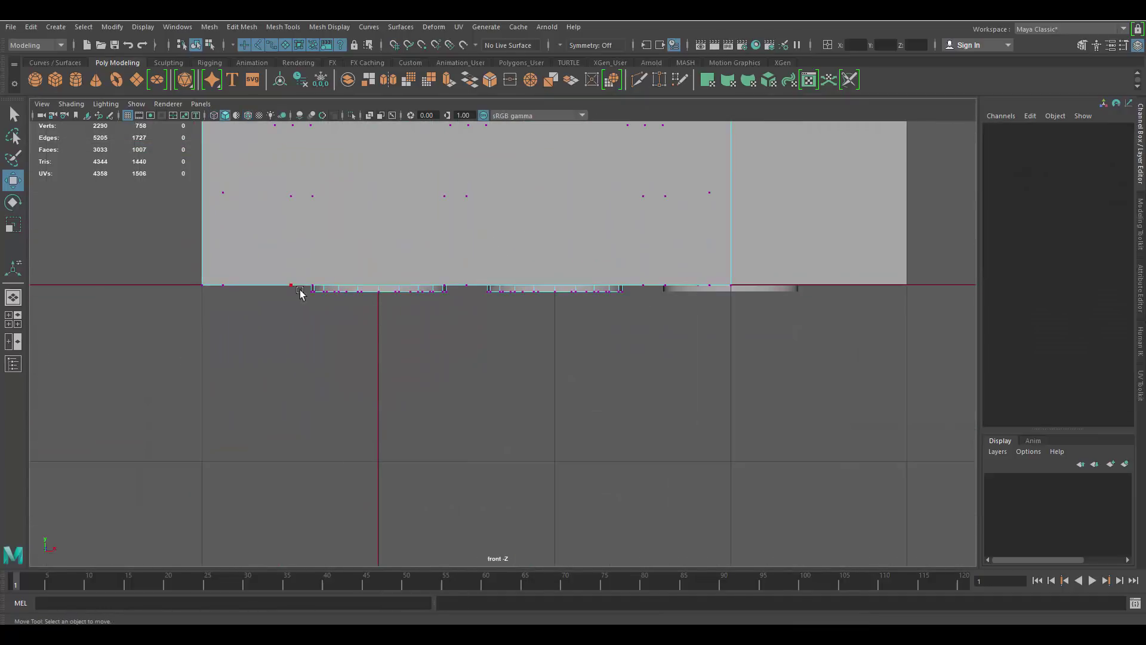
pyautogui.press('space')
pyautogui.press('space')
pyautogui.keyDown('alt'); pyautogui.moveTo(673, 230); pyautogui.dragTo(621, 179); pyautogui.keyUp('alt')
pyautogui.moveTo(491, 334); pyautogui.dragTo(555, 298, button='right')
pyautogui.click(657, 251)
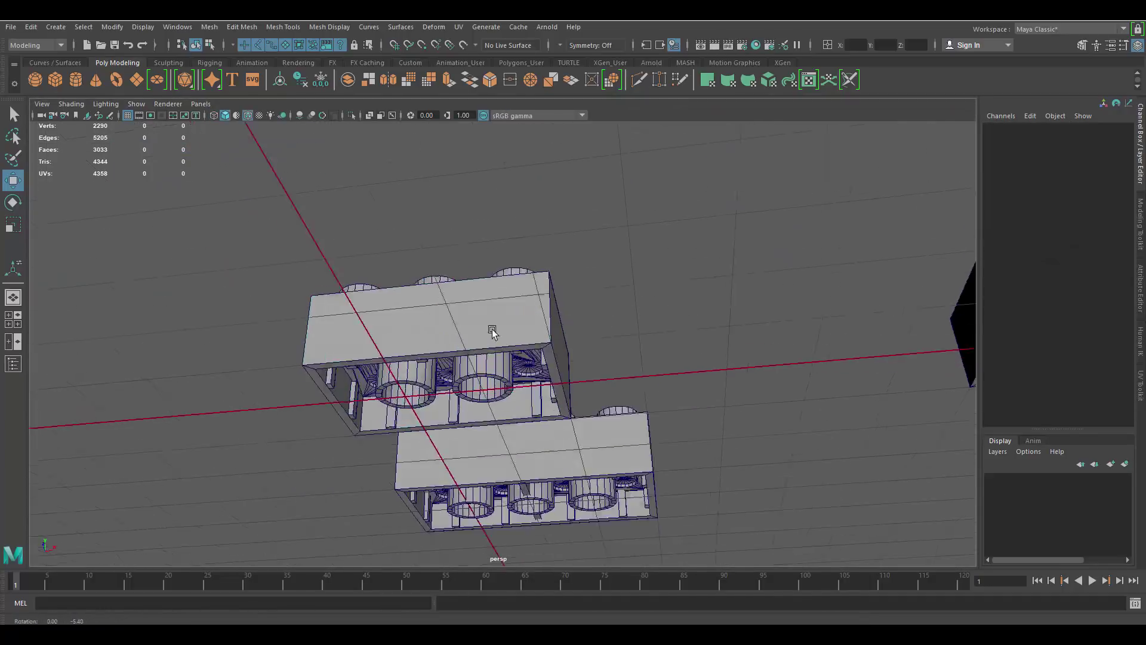
# Try to stack the 2×3 brick onto the 2×4 brick with grid snapping
pyautogui.click(491, 330)
pyautogui.keyDown('alt'); pyautogui.moveTo(492, 331); pyautogui.dragTo(555, 383); pyautogui.keyUp('alt')
pyautogui.press('x')
pyautogui.moveTo(366, 494); pyautogui.dragTo(588, 246)
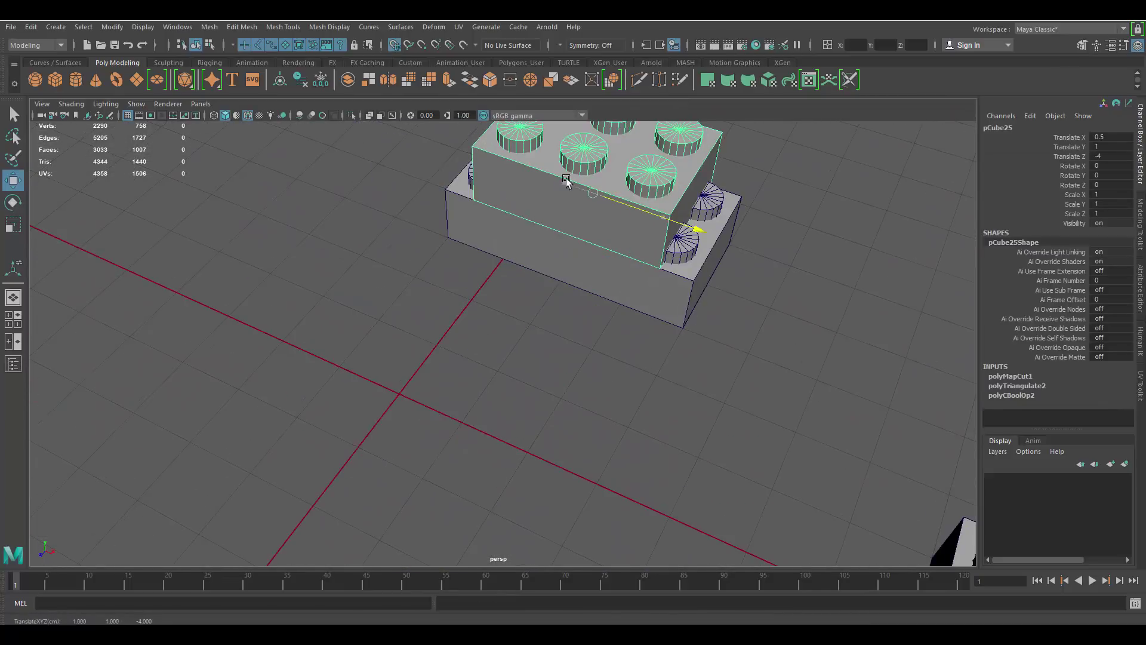
pyautogui.hotkey('ctrl', 'z')
pyautogui.hotkey('ctrl', 'z')
pyautogui.hotkey('ctrl', 'z')
# Snap the 2×3 brick's pivot to the grid at the middle of one end of its base
pyautogui.keyDown('alt'); pyautogui.moveTo(617, 361); pyautogui.dragTo(752, 257); pyautogui.keyUp('alt')
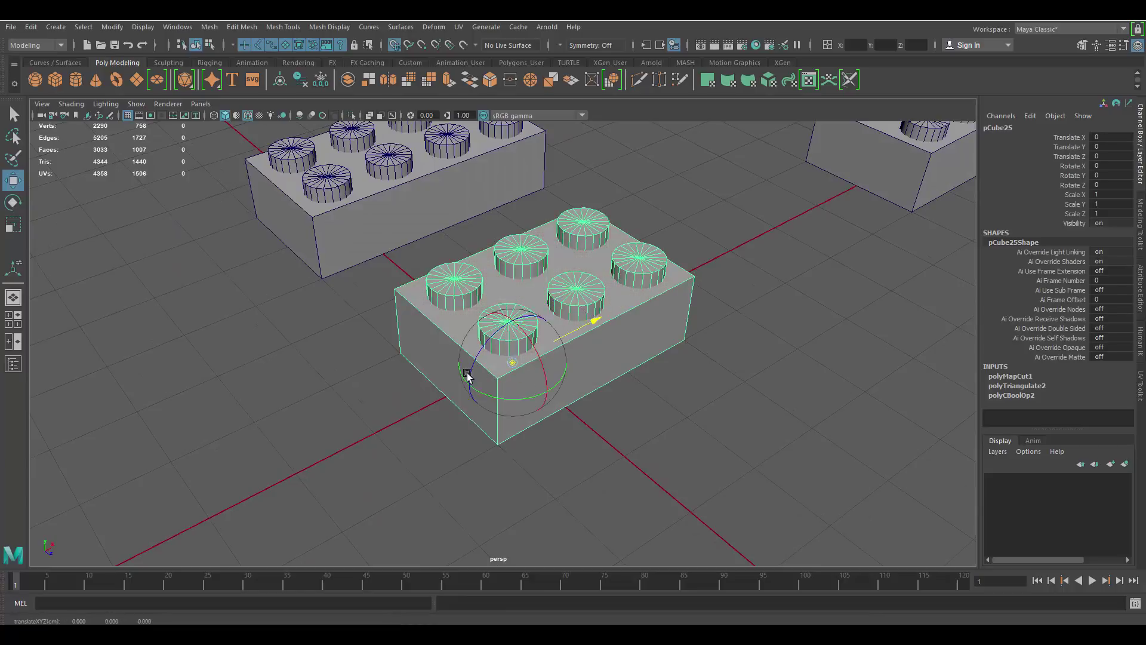
pyautogui.click(652, 266)
pyautogui.scroll(-5, 653, 266)
pyautogui.keyDown('alt'); pyautogui.moveTo(652, 266); pyautogui.dragTo(665, 333); pyautogui.keyUp('alt')
pyautogui.click(519, 352)
# Duplicate the 2×2 brick and place the copy at Translate X 5
pyautogui.scroll(2, 566, 313)
pyautogui.click(693, 352)
pyautogui.hotkey('ctrl', 'd')
pyautogui.moveTo(812, 348); pyautogui.dragTo(633, 354)
# Delete all four studs from the copied 2×2 brick
pyautogui.scroll(5, 597, 335)
pyautogui.moveTo(547, 284); pyautogui.dragTo(548, 315, button='right')
pyautogui.doubleClick(537, 242)
pyautogui.keyDown('shift'); pyautogui.doubleClick(562, 294); pyautogui.keyUp('shift')
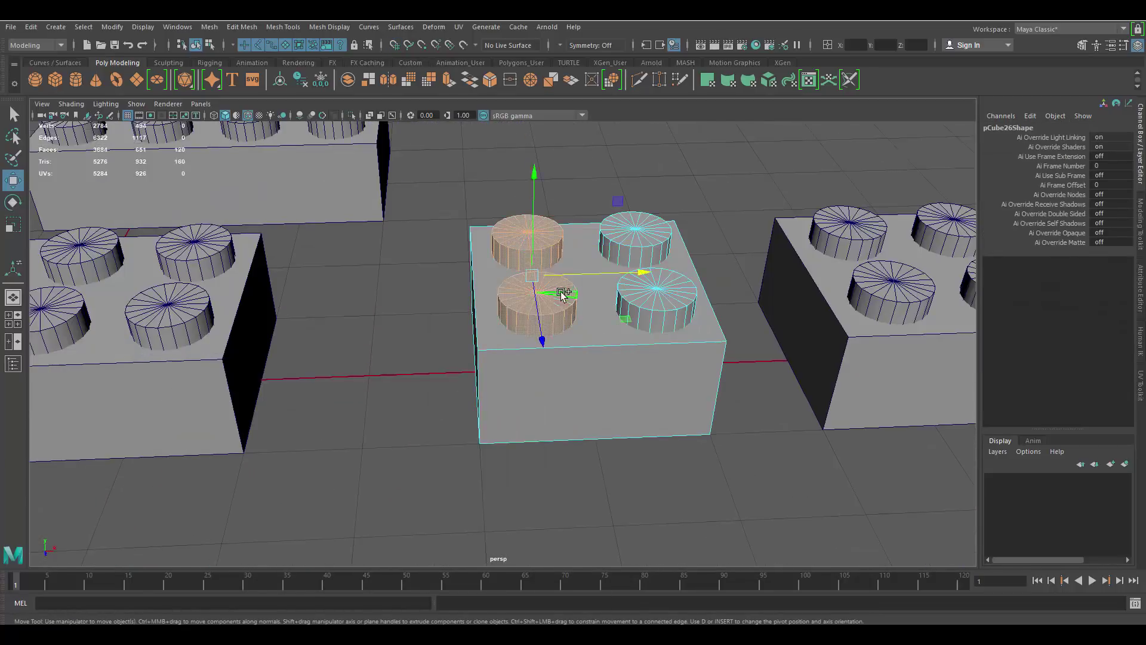
pyautogui.press('Delete')
# Bevel one upper edge of the studless copy and move the bevel's edges to form a long slope
pyautogui.moveTo(577, 257); pyautogui.dragTo(576, 209, button='right')
pyautogui.click(475, 281)
pyautogui.keyDown('shift'); pyautogui.moveTo(511, 277); pyautogui.dragTo(456, 274, button='right'); pyautogui.keyUp('shift')
pyautogui.keyDown('alt'); pyautogui.moveTo(576, 289); pyautogui.dragTo(597, 292); pyautogui.keyUp('alt')
pyautogui.press('w')
pyautogui.click(542, 281)
pyautogui.moveTo(660, 271); pyautogui.dragTo(707, 267)
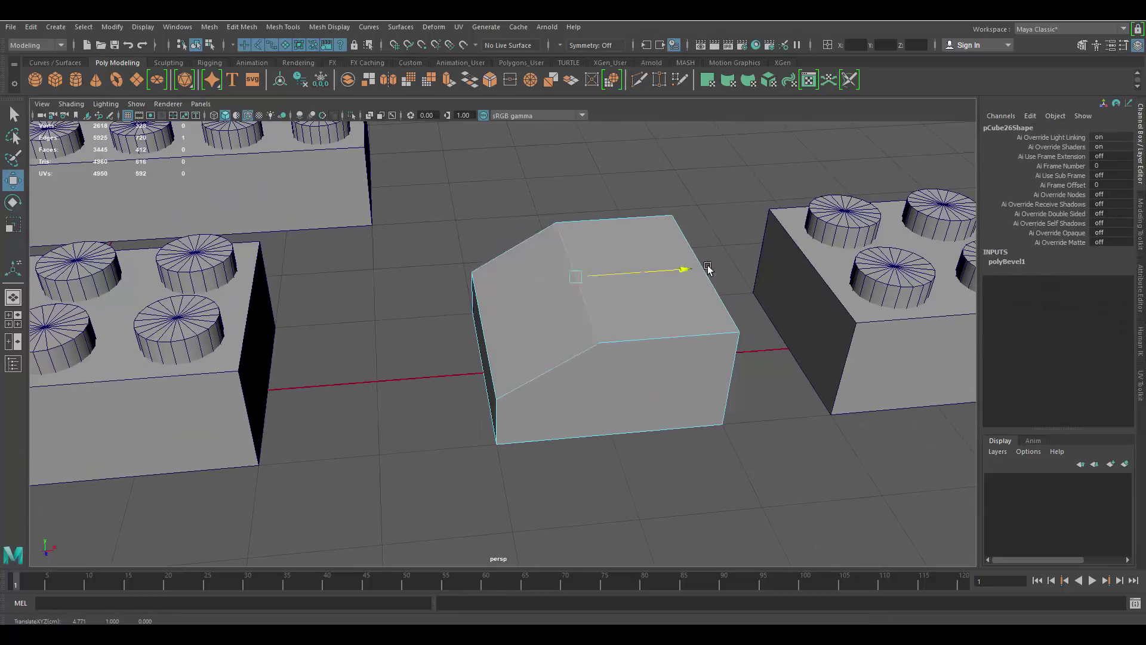
pyautogui.keyDown('alt'); pyautogui.moveTo(543, 361); pyautogui.dragTo(606, 302); pyautogui.keyUp('alt')
pyautogui.moveTo(606, 302); pyautogui.dragTo(635, 330, button='right')
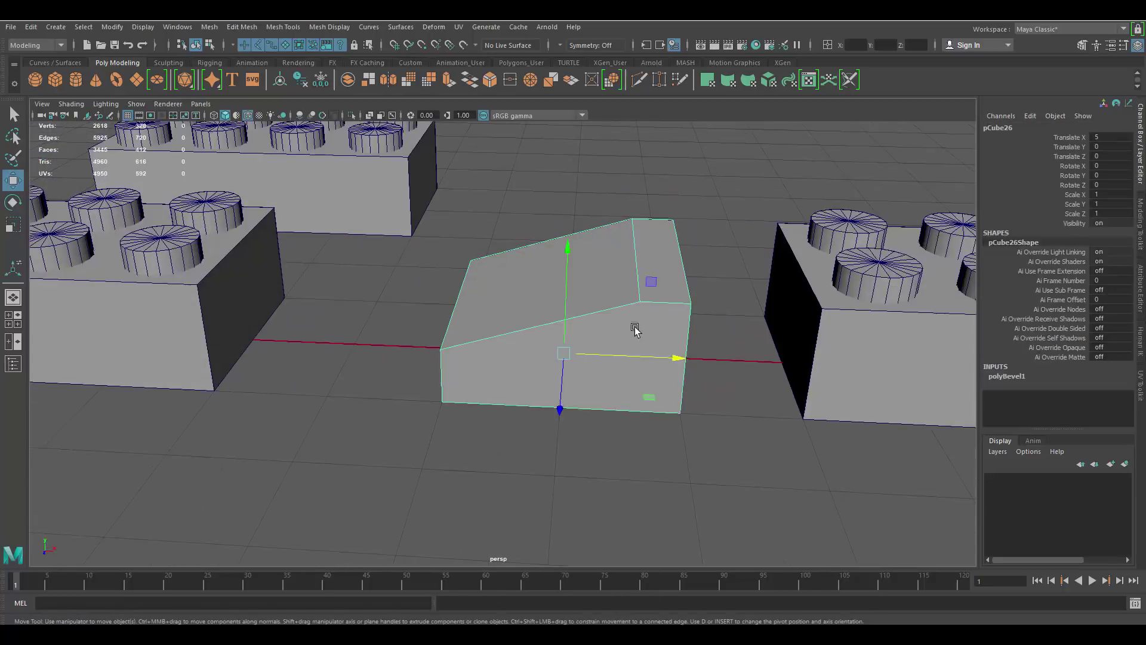
# Cut edges with Multi-Cut down the sloped brick's side faces, from the slope's upper corners to the base
pyautogui.keyDown('alt'); pyautogui.moveTo(604, 377); pyautogui.dragTo(633, 359); pyautogui.keyUp('alt')
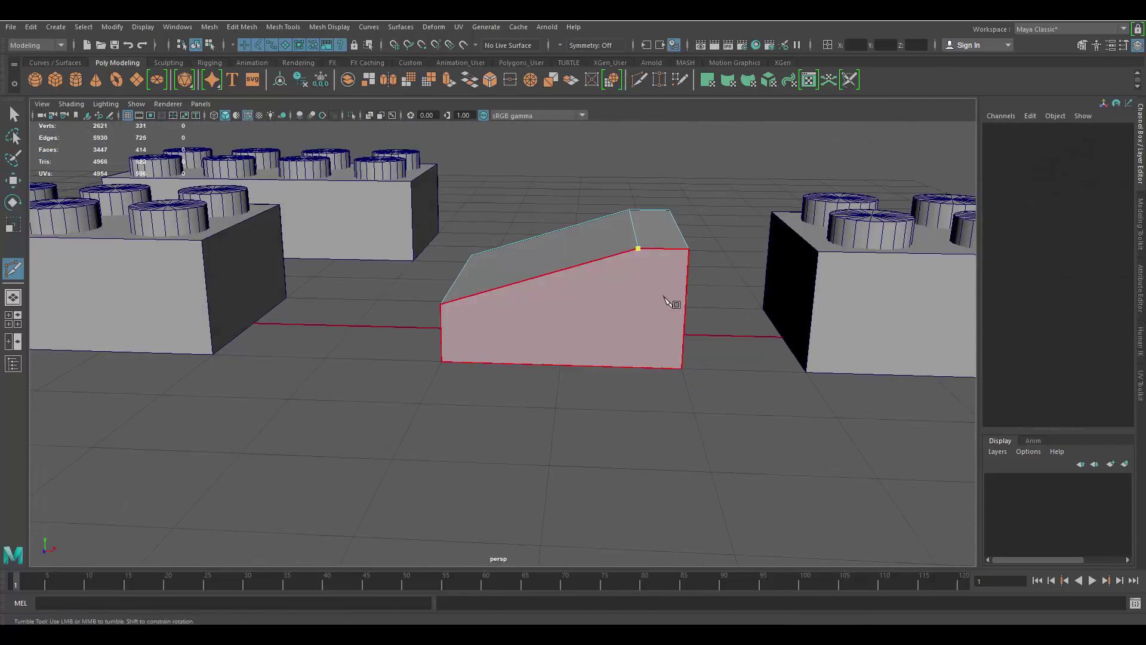
pyautogui.press('q')
pyautogui.keyDown('alt'); pyautogui.moveTo(669, 301); pyautogui.dragTo(618, 255); pyautogui.keyUp('alt')
pyautogui.keyDown('alt'); pyautogui.moveTo(438, 281); pyautogui.dragTo(620, 240); pyautogui.keyUp('alt')
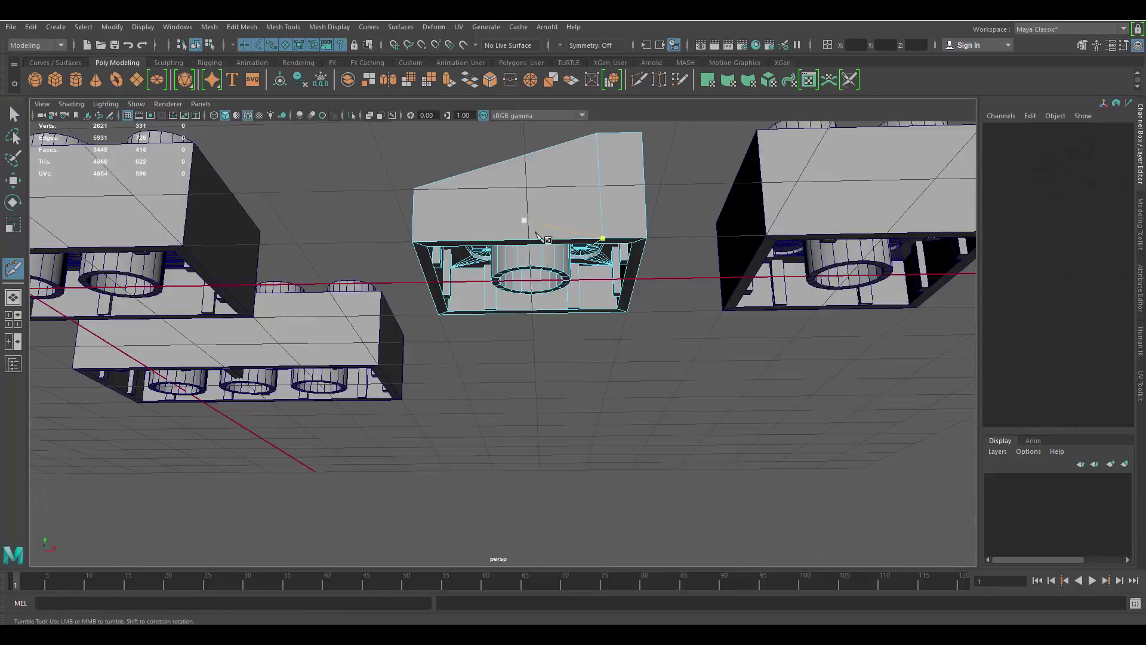
pyautogui.keyDown('alt'); pyautogui.moveTo(539, 235); pyautogui.dragTo(443, 242); pyautogui.keyUp('alt')
pyautogui.keyDown('alt'); pyautogui.moveTo(443, 307); pyautogui.dragTo(508, 157); pyautogui.keyUp('alt')
pyautogui.scroll(5, 481, 317)
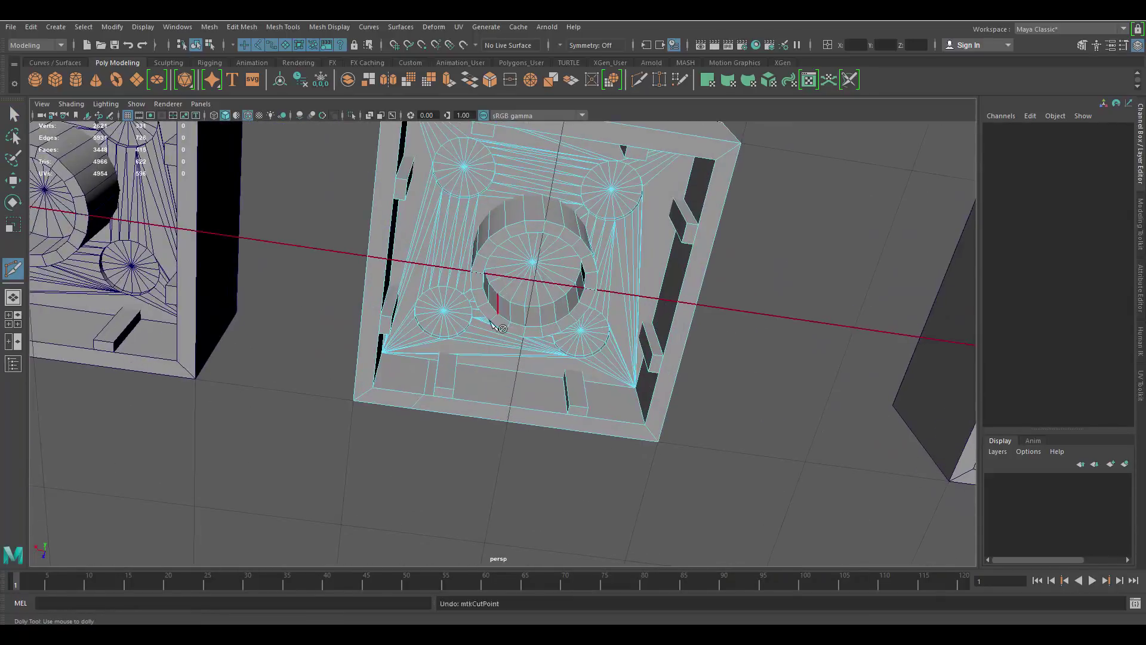
pyautogui.keyDown('alt'); pyautogui.moveTo(481, 317); pyautogui.dragTo(481, 381); pyautogui.keyUp('alt')
pyautogui.keyDown('alt'); pyautogui.moveTo(481, 381); pyautogui.dragTo(499, 339, button='middle'); pyautogui.keyUp('alt')
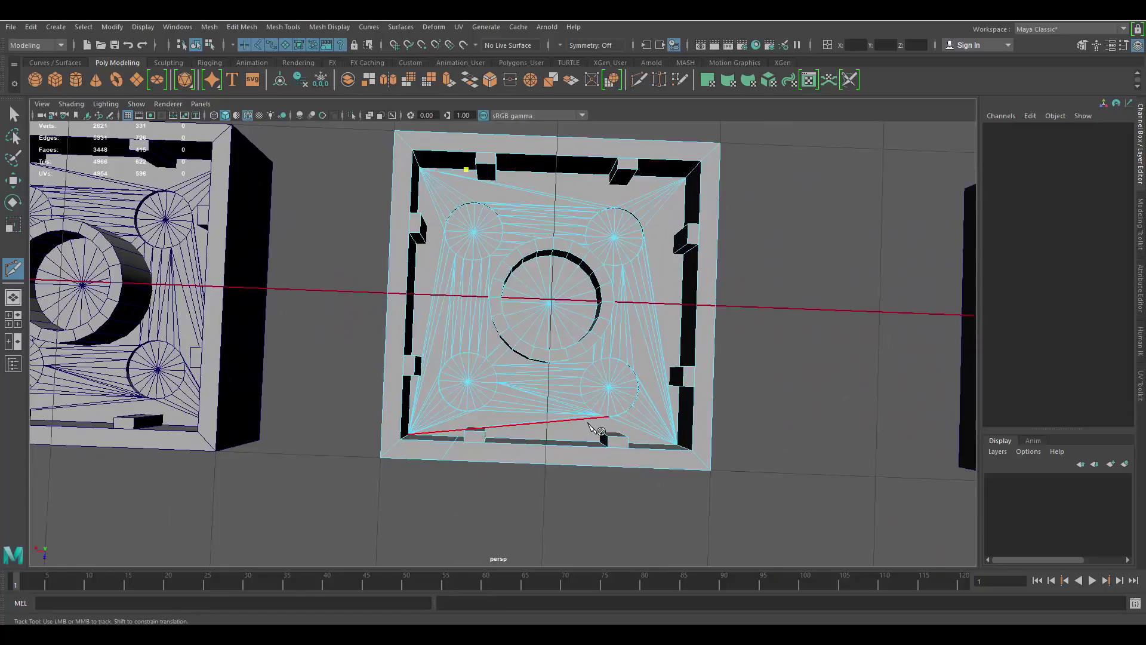
pyautogui.press('q')
pyautogui.keyDown('alt'); pyautogui.moveTo(554, 422); pyautogui.dragTo(470, 232); pyautogui.keyUp('alt')
pyautogui.moveTo(469, 232); pyautogui.dragTo(508, 200, button='right')
# Move the sloped brick onto the 2×2 brick's studs at Translate X 6 and Translate Y 1
pyautogui.keyDown('alt'); pyautogui.moveTo(558, 256); pyautogui.dragTo(462, 280); pyautogui.keyUp('alt')
pyautogui.press('w')
pyautogui.moveTo(594, 298); pyautogui.dragTo(644, 285)
pyautogui.click(555, 332)
pyautogui.scroll(-5, 527, 330)
pyautogui.moveTo(582, 316)
pyautogui.keyDown('alt'); pyautogui.mouseDown()
pyautogui.moveTo(527, 330)
pyautogui.moveTo(583, 325)
pyautogui.mouseUp(); pyautogui.keyUp('alt')
pyautogui.scroll(8, 527, 330)
pyautogui.click(606, 311)
pyautogui.keyDown('alt'); pyautogui.moveTo(630, 263); pyautogui.dragTo(507, 287); pyautogui.keyUp('alt')
# Run Cleanup on the sloped brick to triangulate its many-sided faces
pyautogui.press('space')
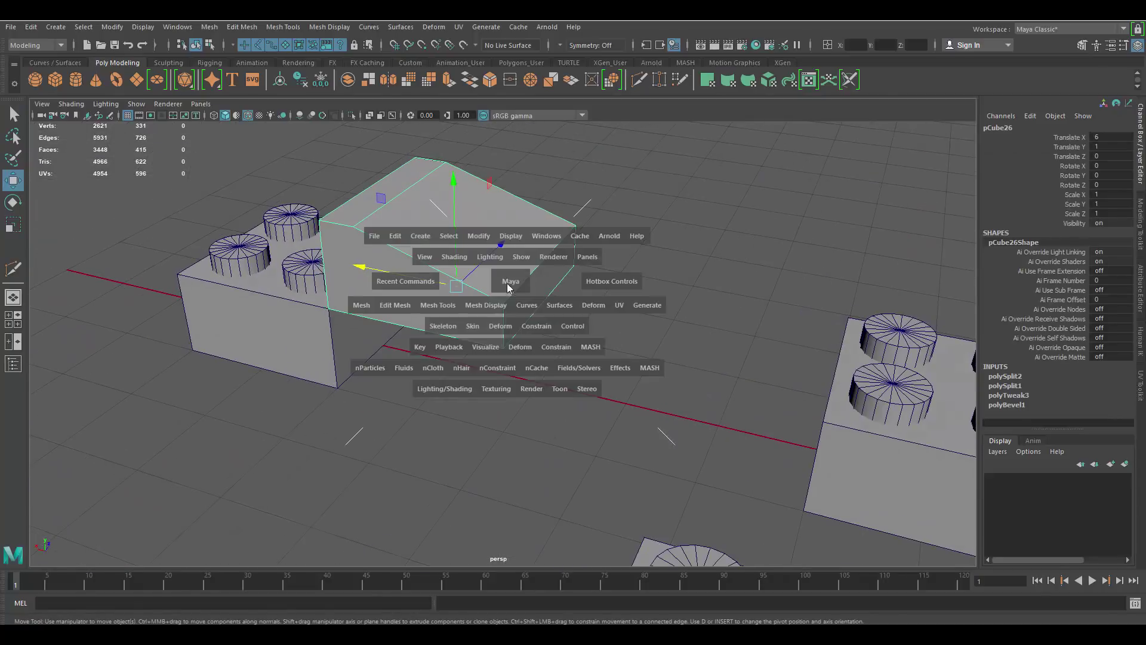
pyautogui.click(388, 544)
pyautogui.click(1017, 424)
pyautogui.moveTo(474, 239); pyautogui.dragTo(597, 179, button='right')
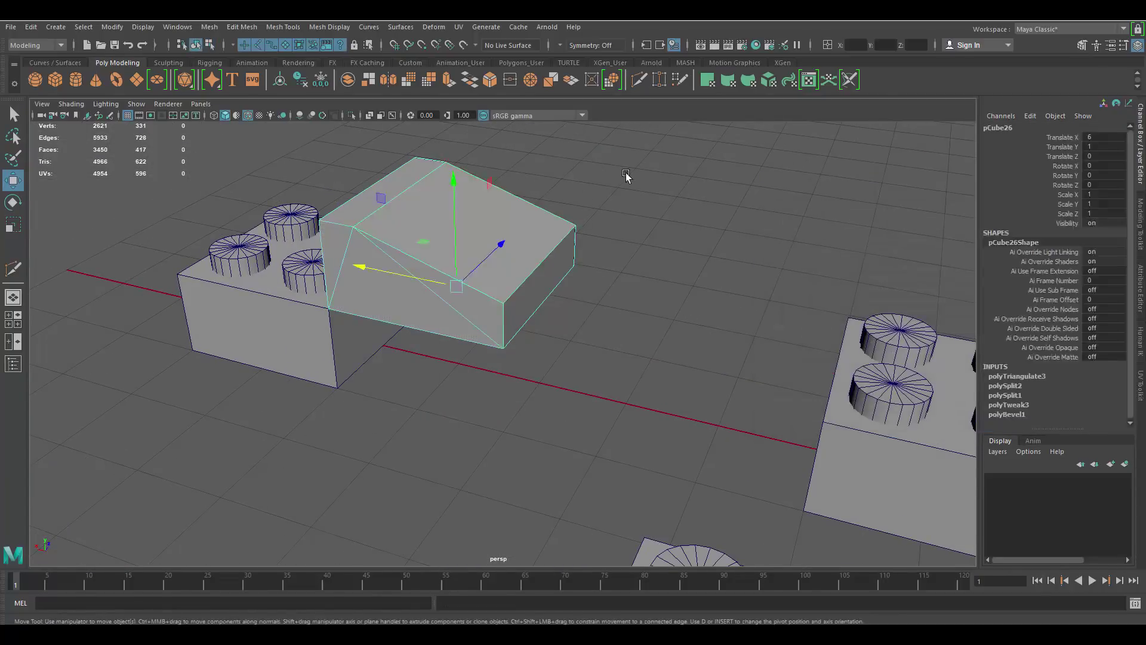
# Examine the sloped brick resting on the 2×2 brick and the underside of the 2×3 brick
pyautogui.click(626, 173)
pyautogui.keyDown('alt'); pyautogui.moveTo(625, 173); pyautogui.dragTo(427, 325); pyautogui.keyUp('alt')
pyautogui.click(619, 335)
pyautogui.keyDown('alt'); pyautogui.moveTo(619, 335); pyautogui.dragTo(603, 394); pyautogui.keyUp('alt')
pyautogui.scroll(-3, 603, 394)
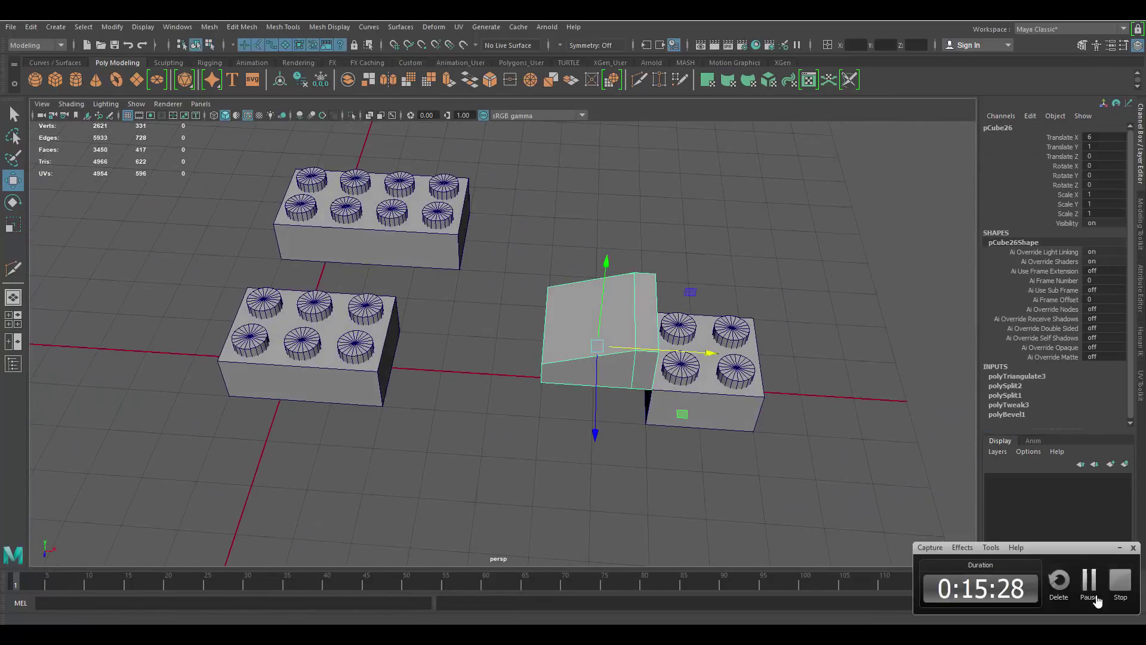
pyautogui.click(1090, 588)
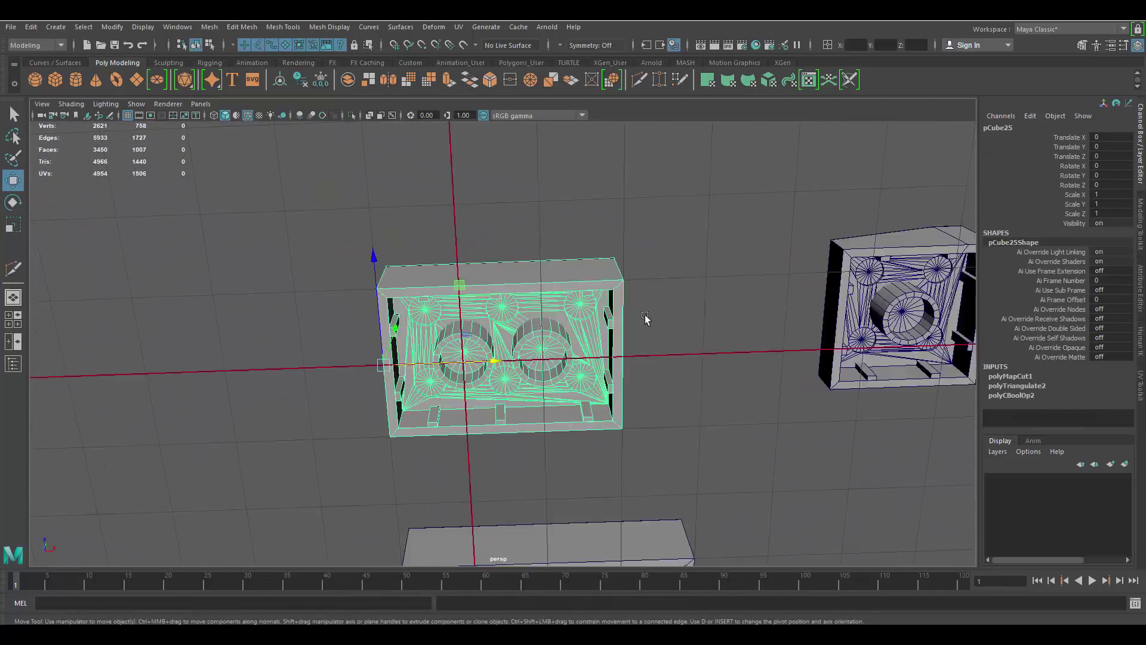
pyautogui.scroll(-3, 645, 317)
pyautogui.click(645, 316)
pyautogui.keyDown('alt'); pyautogui.moveTo(645, 317); pyautogui.dragTo(739, 305); pyautogui.keyUp('alt')
pyautogui.click(432, 409)
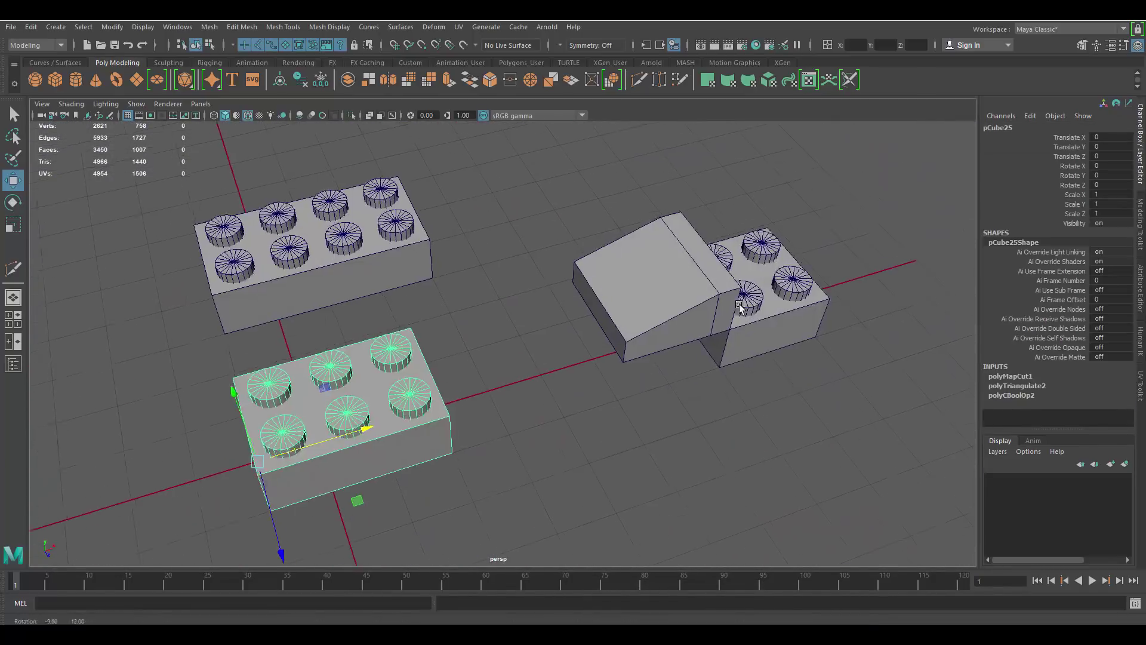
# Duplicate the 2×2 brick, slide the 2×3 brick aside along X, and move the copy beside the origin
pyautogui.click(740, 308)
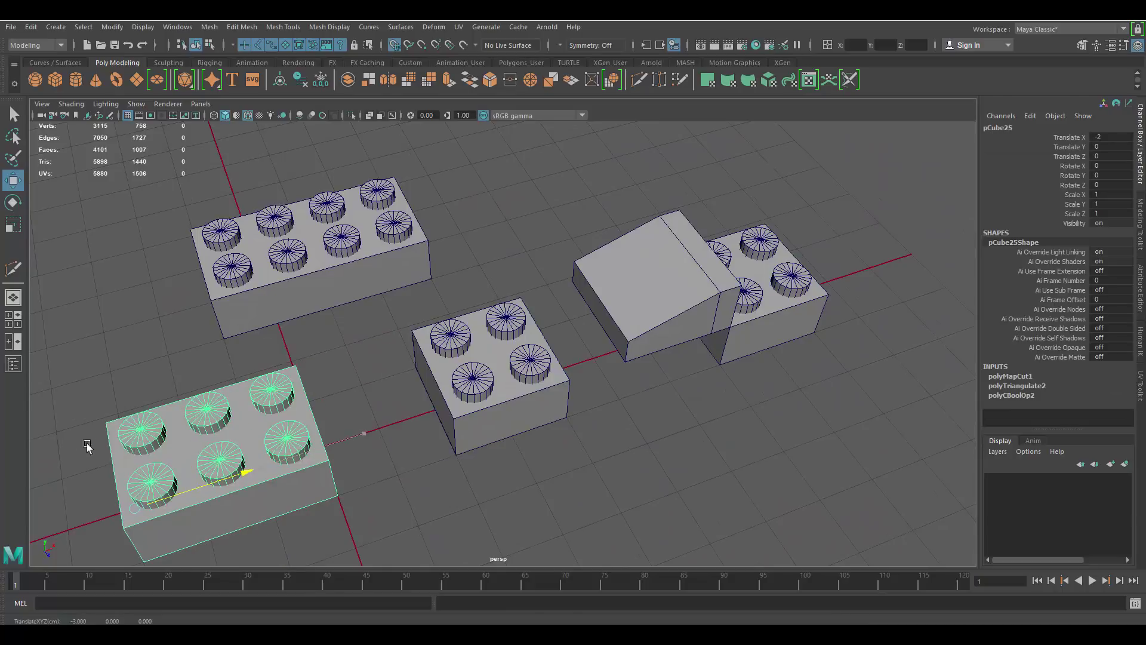
pyautogui.scroll(-3, 353, 421)
pyautogui.moveTo(352, 421); pyautogui.dragTo(250, 451)
pyautogui.scroll(3, 382, 406)
pyautogui.click(520, 382)
pyautogui.moveTo(585, 361); pyautogui.dragTo(457, 397)
pyautogui.press('f')
# Delete the inner floor with its stud recesses from the 2×2 copy and fill the opening
pyautogui.keyDown('alt'); pyautogui.moveTo(456, 340); pyautogui.dragTo(521, 274); pyautogui.keyUp('alt')
pyautogui.keyDown('alt'); pyautogui.moveTo(549, 339); pyautogui.dragTo(660, 286); pyautogui.keyUp('alt')
pyautogui.doubleClick(626, 286)
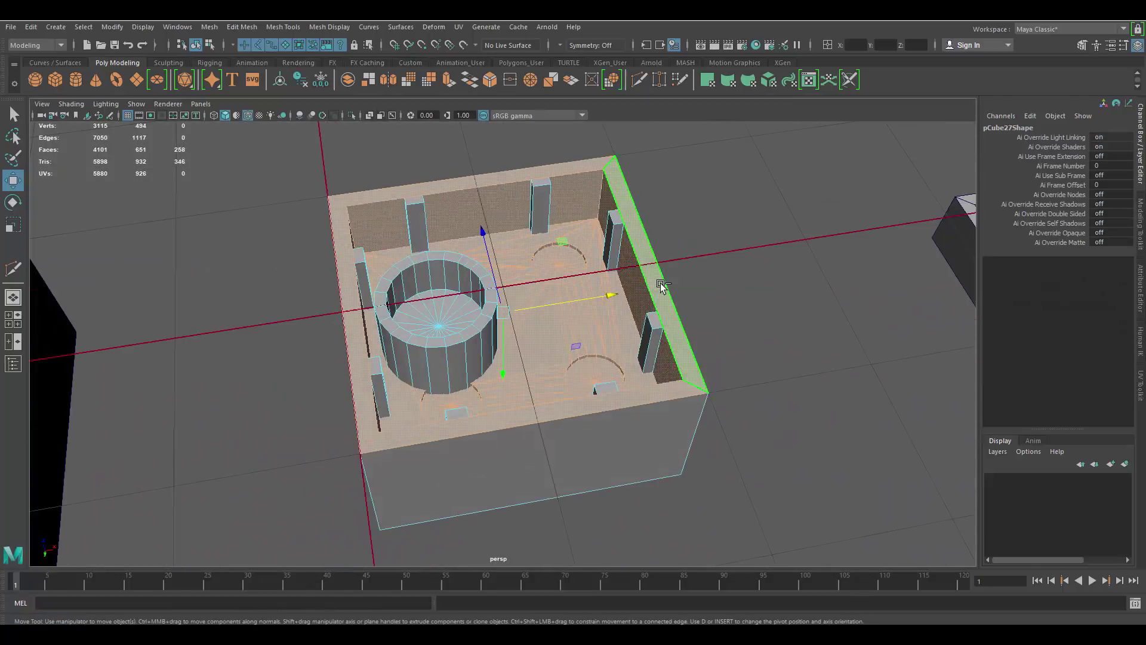
pyautogui.press('Delete')
pyautogui.moveTo(591, 238); pyautogui.dragTo(589, 358, button='right')
# Delete the two studs and the surplus ribs from one half of the 2×2 copy
pyautogui.doubleClick(589, 218)
pyautogui.keyDown('alt'); pyautogui.moveTo(590, 346); pyautogui.dragTo(579, 239); pyautogui.keyUp('alt')
pyautogui.press('Delete')
pyautogui.keyDown('alt'); pyautogui.moveTo(593, 382); pyautogui.dragTo(578, 185); pyautogui.keyUp('alt')
pyautogui.moveTo(577, 250); pyautogui.dragTo(621, 231, button='right')
pyautogui.moveTo(562, 209); pyautogui.dragTo(555, 240, button='right')
pyautogui.press('Delete')
# Move the vertices of the copy's stud-free side inward along X to make the brick one stud wide
pyautogui.moveTo(569, 445); pyautogui.dragTo(508, 447, button='right')
pyautogui.moveTo(536, 162); pyautogui.dragTo(813, 565)
pyautogui.moveTo(721, 334); pyautogui.dragTo(592, 339)
pyautogui.press('space')
pyautogui.press('space')
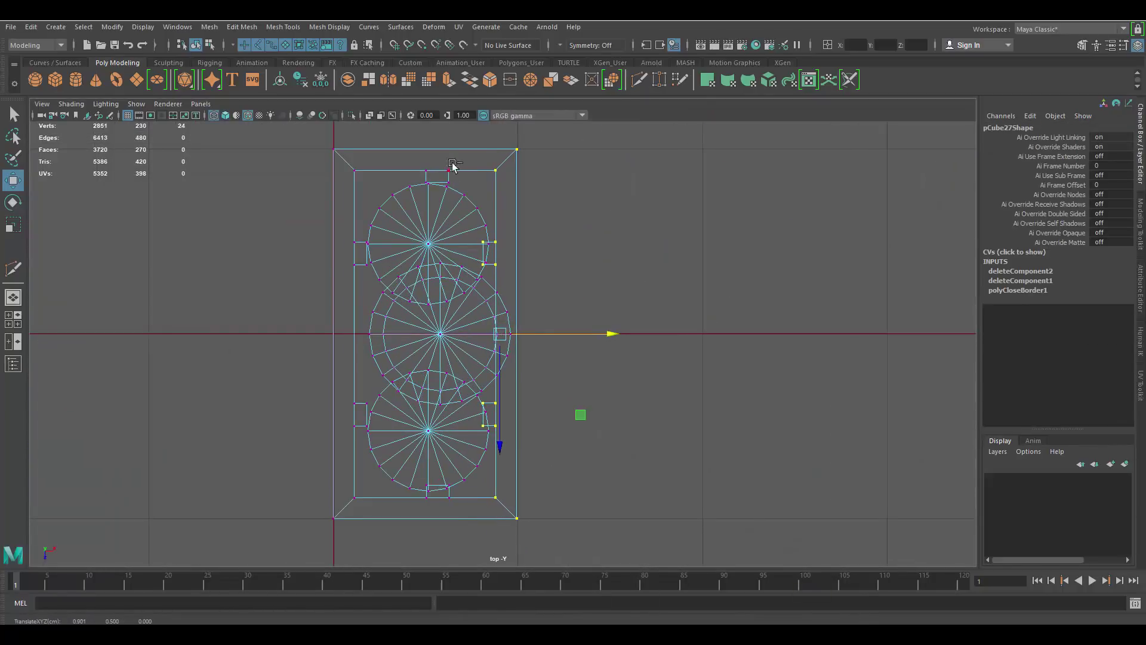
# Shift the underside tube along X to centre it between the narrowed brick's walls
pyautogui.press('space')
pyautogui.press('space')
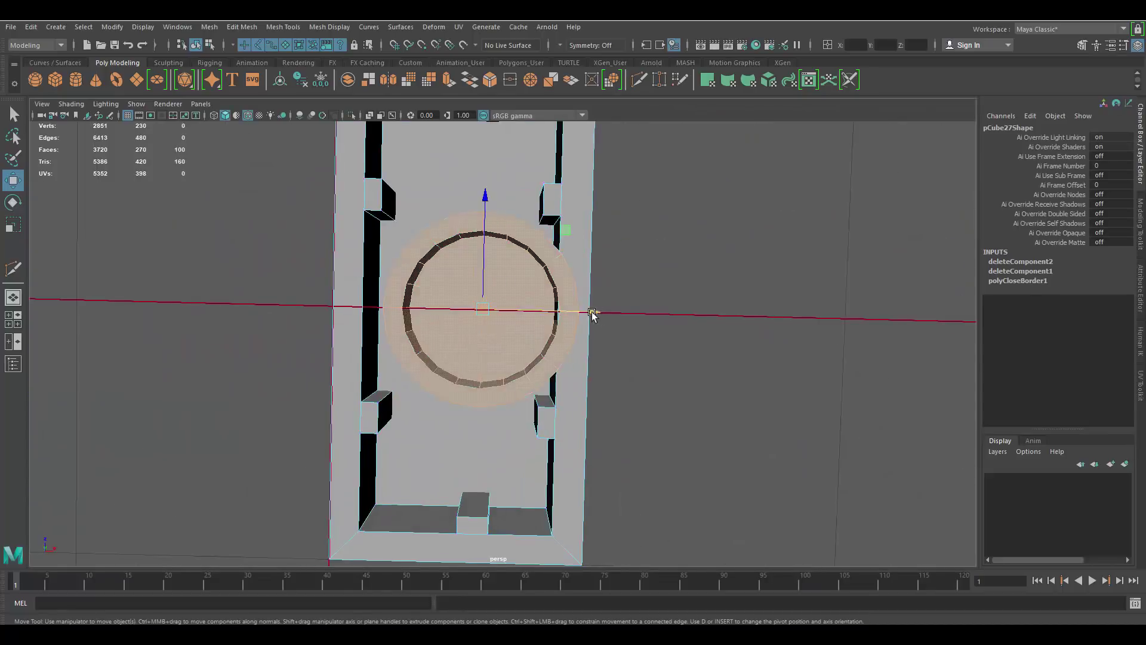
pyautogui.moveTo(454, 309); pyautogui.dragTo(451, 310)
pyautogui.keyDown('alt'); pyautogui.moveTo(471, 286); pyautogui.dragTo(541, 345); pyautogui.keyUp('alt')
pyautogui.moveTo(541, 344); pyautogui.dragTo(582, 310, button='right')
pyautogui.press('w')
pyautogui.click(633, 262)
pyautogui.keyDown('alt'); pyautogui.moveTo(627, 257); pyautogui.dragTo(555, 391); pyautogui.keyUp('alt')
# Duplicate the 1×2 brick, isolate the copy, and delete everything from it except its two studs
pyautogui.click(522, 317)
pyautogui.press('f')
pyautogui.hotkey('ctrl', 'd')
pyautogui.keyDown('alt'); pyautogui.moveTo(555, 400); pyautogui.dragTo(508, 412); pyautogui.keyUp('alt')
pyautogui.hotkey('ctrl', '1')
pyautogui.press('F11')
pyautogui.doubleClick(519, 324)
pyautogui.keyDown('shift'); pyautogui.doubleClick(463, 369); pyautogui.keyUp('shift')
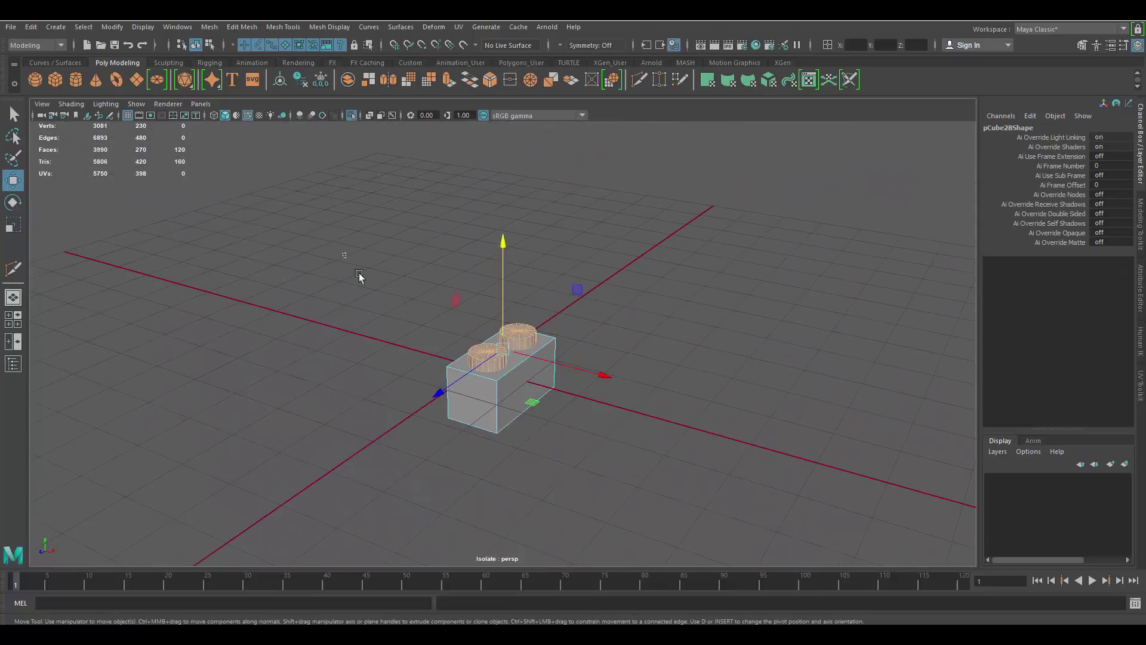
pyautogui.keyDown('shift'); pyautogui.moveTo(359, 273); pyautogui.dragTo(603, 466); pyautogui.keyUp('shift')
pyautogui.press('Delete')
pyautogui.press('F8')
# Show the other bricks again and lower the copied two-stud set to Translate Y -0.546
pyautogui.keyDown('alt'); pyautogui.moveTo(523, 354); pyautogui.dragTo(513, 263); pyautogui.keyUp('alt')
pyautogui.hotkey('ctrl', '1')
pyautogui.keyDown('alt'); pyautogui.moveTo(513, 262); pyautogui.dragTo(636, 317, button='right'); pyautogui.keyUp('alt')
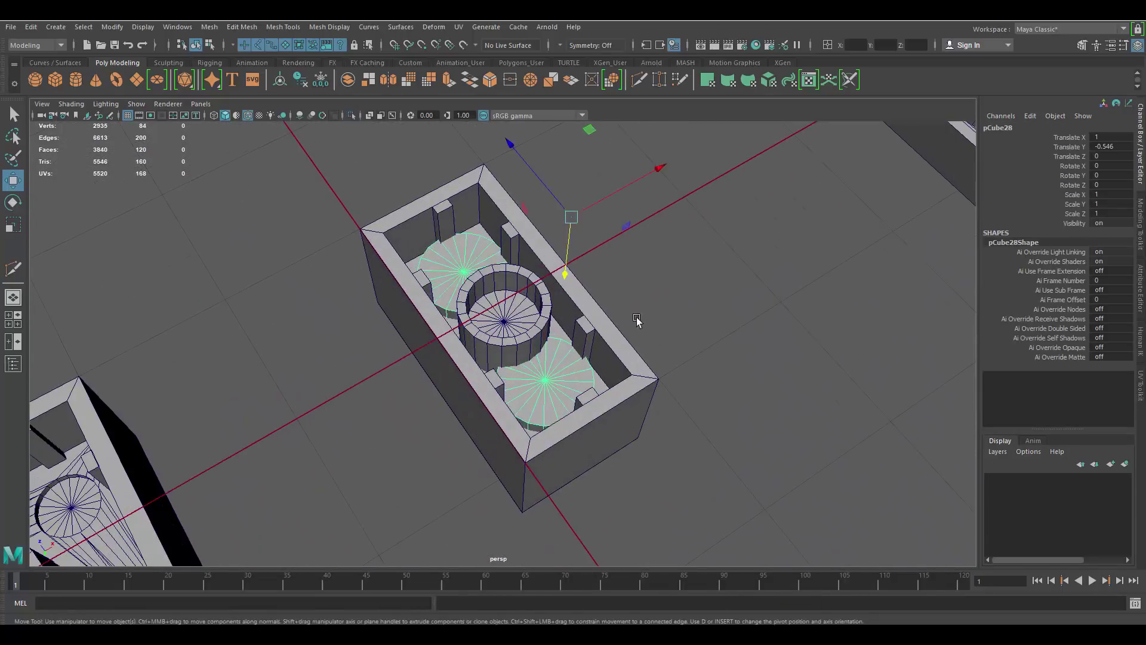
# Scale the copied studs narrower and lower the set inside the 1×2 brick to Translate Y -0.673
pyautogui.keyDown('alt'); pyautogui.moveTo(566, 268); pyautogui.dragTo(560, 224, button='middle'); pyautogui.keyUp('alt')
pyautogui.hotkey('ctrl', '1')
pyautogui.keyDown('alt'); pyautogui.moveTo(517, 309); pyautogui.dragTo(584, 554, button='right'); pyautogui.keyUp('alt')
pyautogui.press('F11')
pyautogui.hotkey('ctrl', '1')
pyautogui.moveTo(640, 320); pyautogui.dragTo(643, 319)
pyautogui.keyDown('alt'); pyautogui.moveTo(643, 319); pyautogui.dragTo(741, 337, button='right'); pyautogui.keyUp('alt')
pyautogui.keyDown('alt'); pyautogui.moveTo(741, 337); pyautogui.dragTo(650, 220); pyautogui.keyUp('alt')
pyautogui.press('w')
pyautogui.press('F8')
pyautogui.click(512, 307)
pyautogui.moveTo(511, 307); pyautogui.dragTo(512, 353, button='right')
pyautogui.doubleClick(508, 349)
pyautogui.press('r')
pyautogui.moveTo(485, 306); pyautogui.dragTo(453, 305)
pyautogui.keyDown('alt'); pyautogui.moveTo(538, 263); pyautogui.dragTo(540, 299); pyautogui.keyUp('alt')
pyautogui.press('w')
pyautogui.scroll(-5, 589, 338)
# Cut the two narrowed studs out of the 1×2 brick's underside with a Boolean Difference
pyautogui.click(589, 338)
pyautogui.keyDown('alt'); pyautogui.moveTo(589, 338); pyautogui.dragTo(591, 302); pyautogui.keyUp('alt')
pyautogui.scroll(5, 597, 305)
pyautogui.click(574, 310)
pyautogui.keyDown('shift'); pyautogui.click(597, 190); pyautogui.keyUp('shift')
pyautogui.keyDown('shift'); pyautogui.click(573, 285); pyautogui.keyUp('shift')
pyautogui.keyDown('shift'); pyautogui.click(573, 285); pyautogui.keyUp('shift')
pyautogui.press('space')
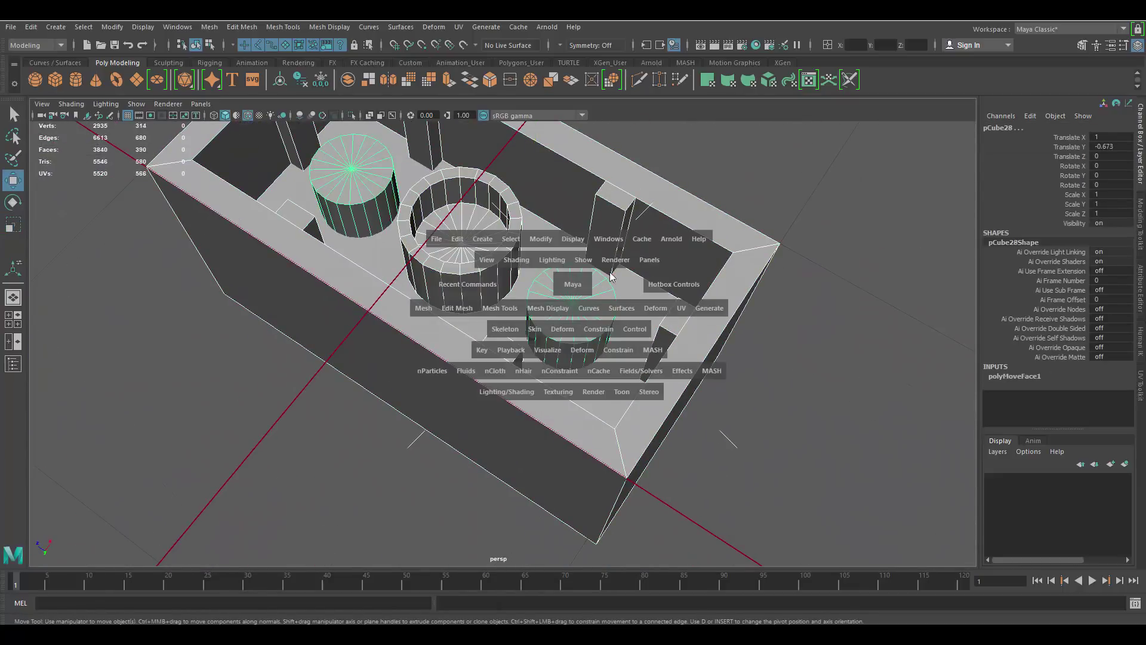
pyautogui.click(429, 309)
pyautogui.click(579, 364)
# Run Cleanup on the recessed 1×2 brick and delete its construction history
pyautogui.keyDown('alt'); pyautogui.moveTo(579, 364); pyautogui.dragTo(597, 250); pyautogui.keyUp('alt')
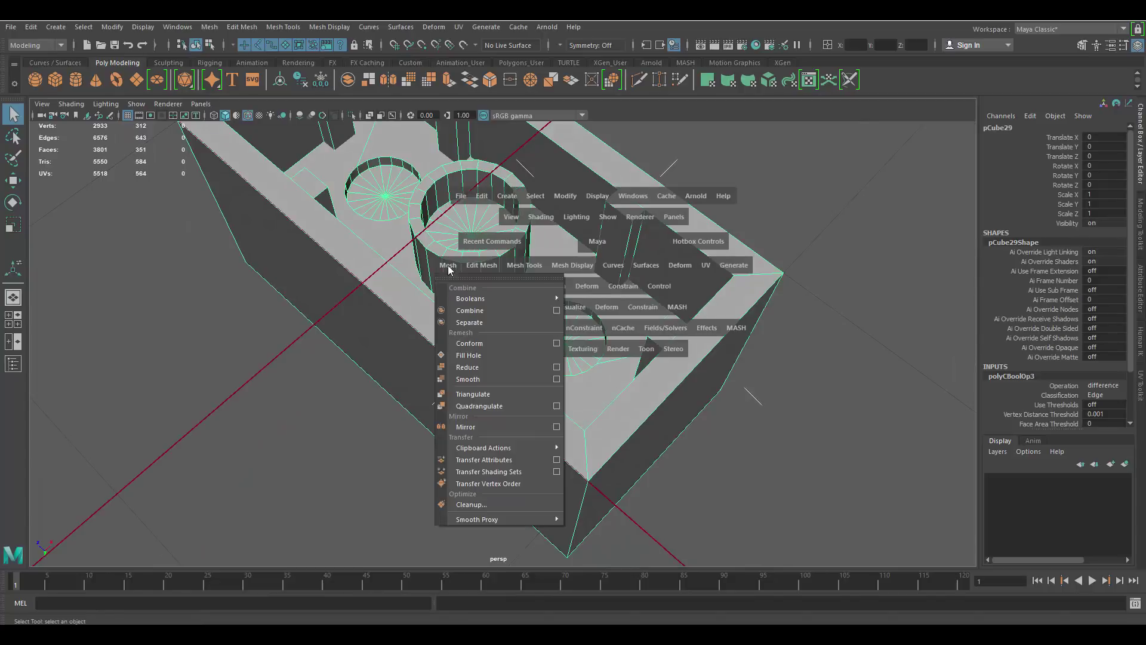
pyautogui.click(472, 505)
pyautogui.click(919, 422)
pyautogui.rightClick(484, 285)
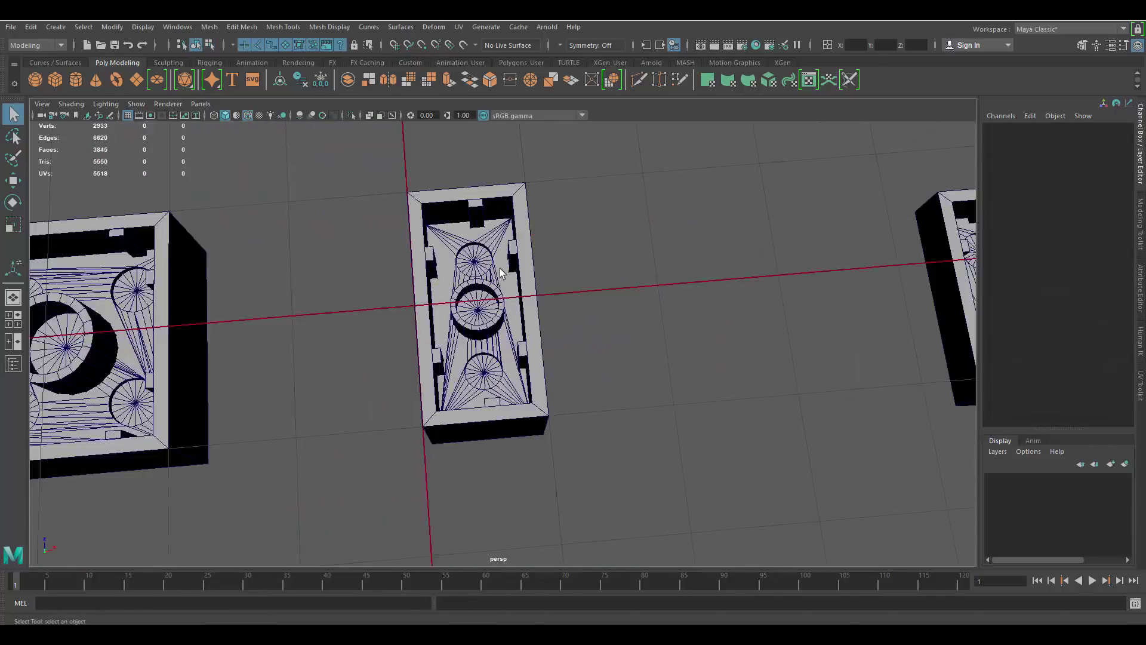
pyautogui.click(500, 273)
pyautogui.keyDown('alt'); pyautogui.moveTo(500, 273); pyautogui.dragTo(499, 296); pyautogui.keyUp('alt')
pyautogui.click(382, 245)
pyautogui.moveTo(477, 405)
pyautogui.click(588, 257)
pyautogui.click(588, 292)
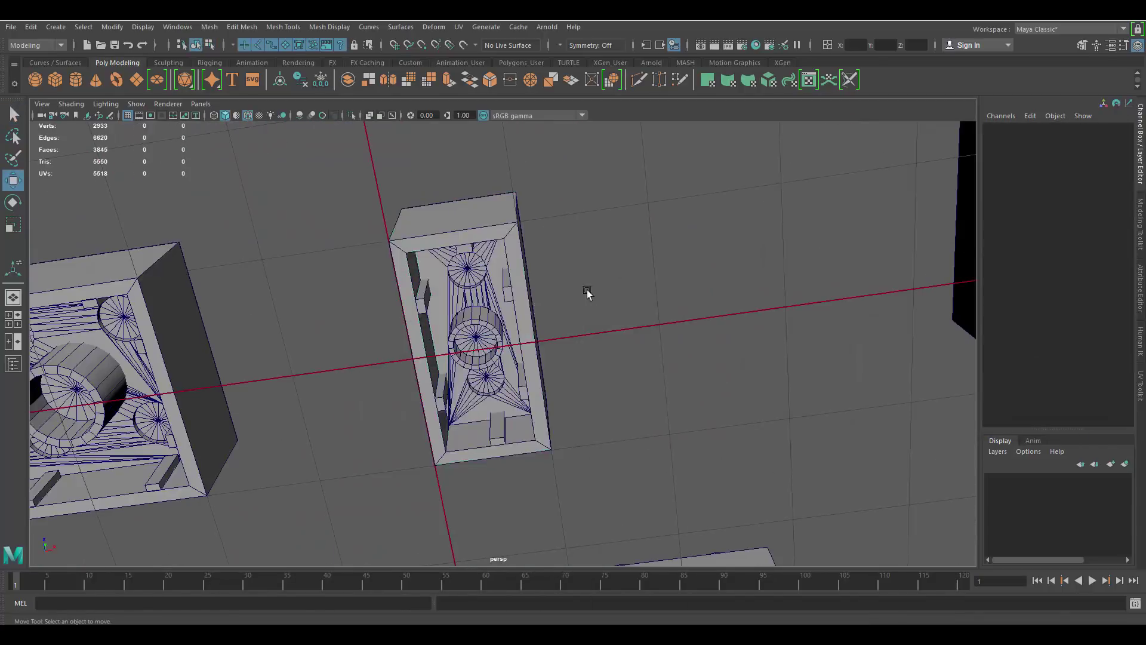
# Snap the 1×2 brick's pivot down onto the grid at the base of the brick
pyautogui.keyDown('alt'); pyautogui.moveTo(587, 291); pyautogui.dragTo(487, 388); pyautogui.keyUp('alt')
pyautogui.scroll(-5, 485, 333)
pyautogui.click(484, 332)
pyautogui.scroll(4, 561, 306)
pyautogui.keyDown('alt'); pyautogui.moveTo(484, 333); pyautogui.dragTo(628, 329); pyautogui.keyUp('alt')
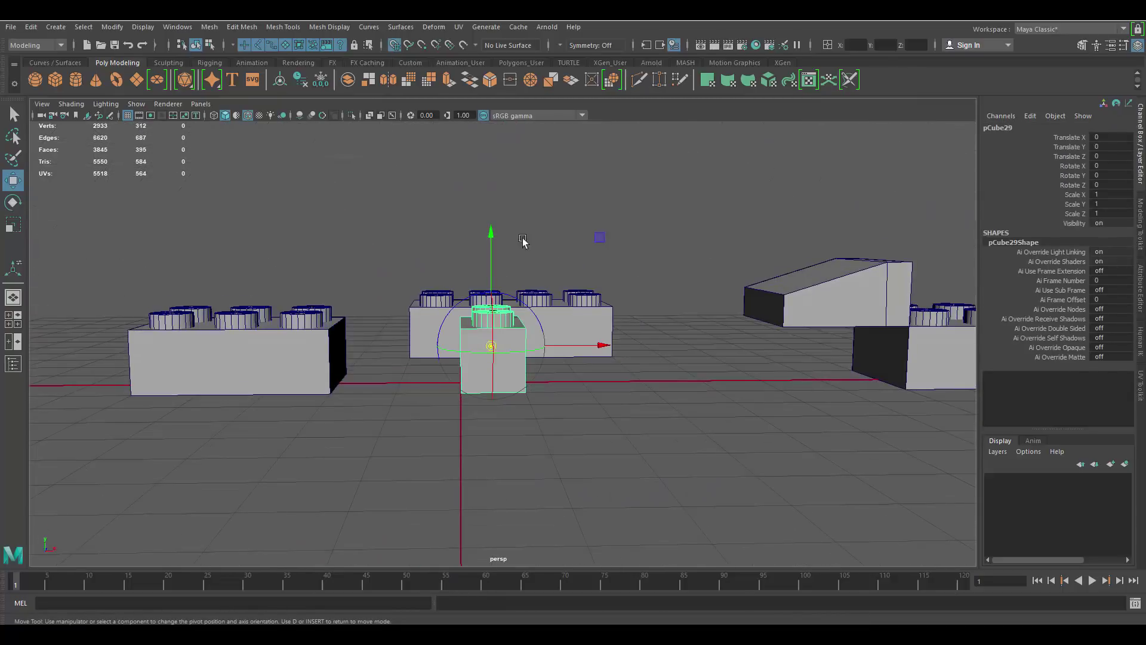
pyautogui.keyDown('alt'); pyautogui.moveTo(518, 342); pyautogui.dragTo(505, 383); pyautogui.keyUp('alt')
pyautogui.hotkey('ctrl', 'd')
pyautogui.moveTo(486, 269); pyautogui.dragTo(487, 316)
pyautogui.keyDown('alt'); pyautogui.moveTo(531, 334); pyautogui.dragTo(578, 335); pyautogui.keyUp('alt')
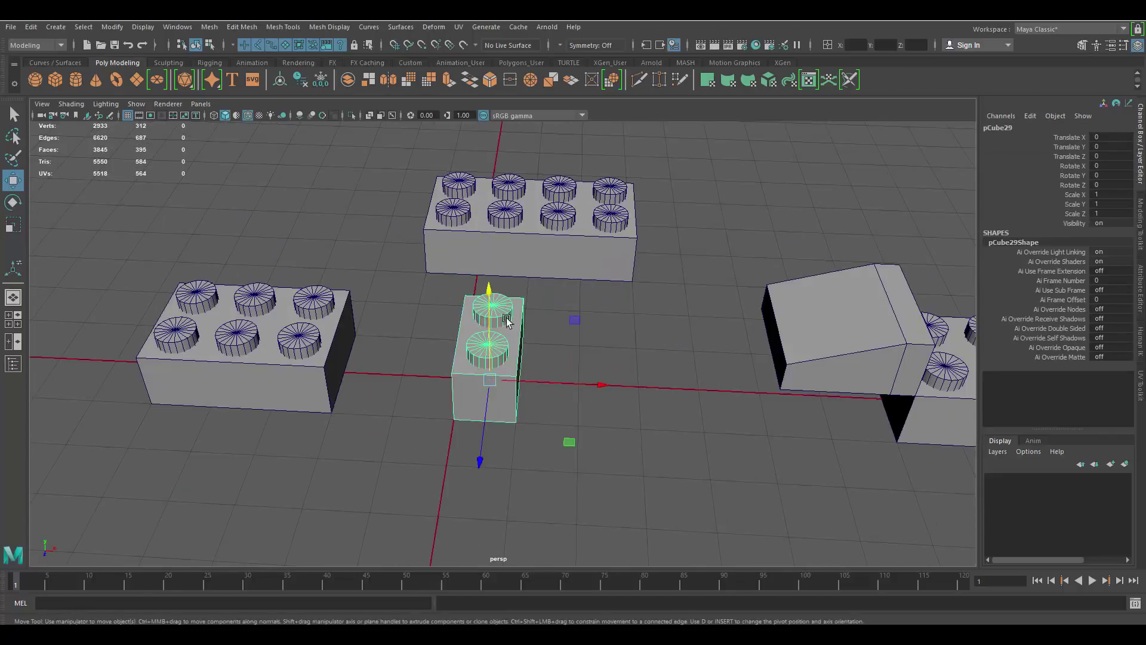
pyautogui.keyDown('alt'); pyautogui.moveTo(506, 320); pyautogui.dragTo(620, 381); pyautogui.keyUp('alt')
pyautogui.press('d')
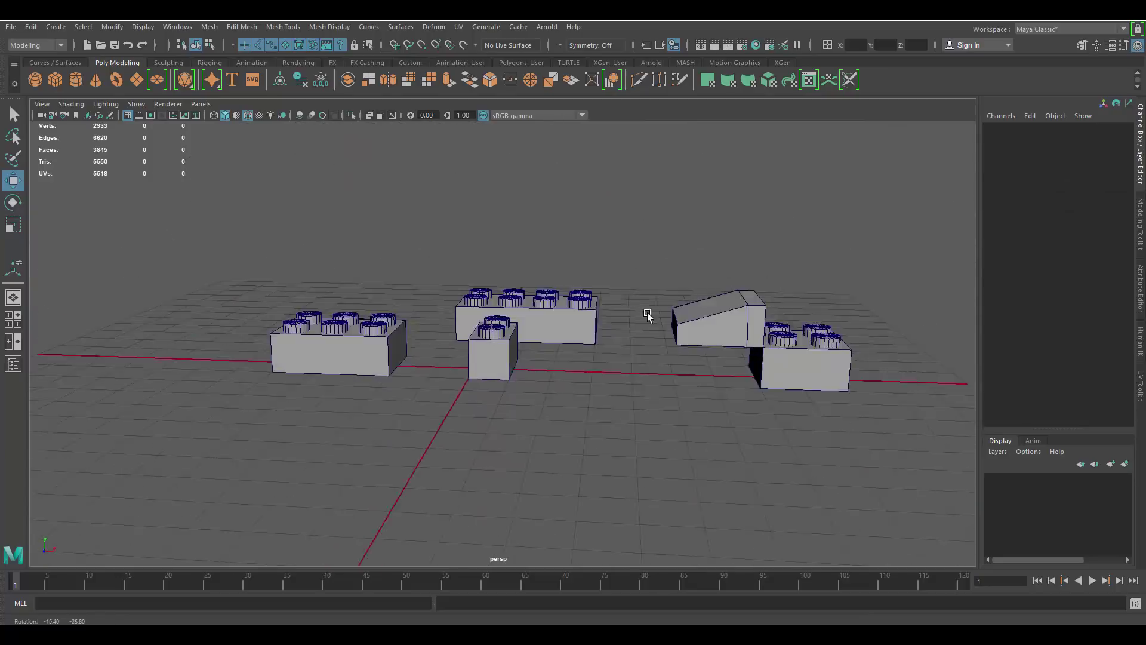
# Set the sloped brick apart from the 2×2 brick and place a copy of the two studs on its flat top at Translate X 6
pyautogui.keyDown('alt'); pyautogui.moveTo(647, 312); pyautogui.dragTo(562, 358); pyautogui.keyUp('alt')
pyautogui.keyDown('alt'); pyautogui.moveTo(746, 298); pyautogui.dragTo(567, 274, button='middle'); pyautogui.keyUp('alt')
pyautogui.keyDown('alt'); pyautogui.moveTo(568, 274); pyautogui.dragTo(627, 325, button='right'); pyautogui.keyUp('alt')
pyautogui.click(517, 352)
pyautogui.moveTo(590, 389); pyautogui.dragTo(439, 371)
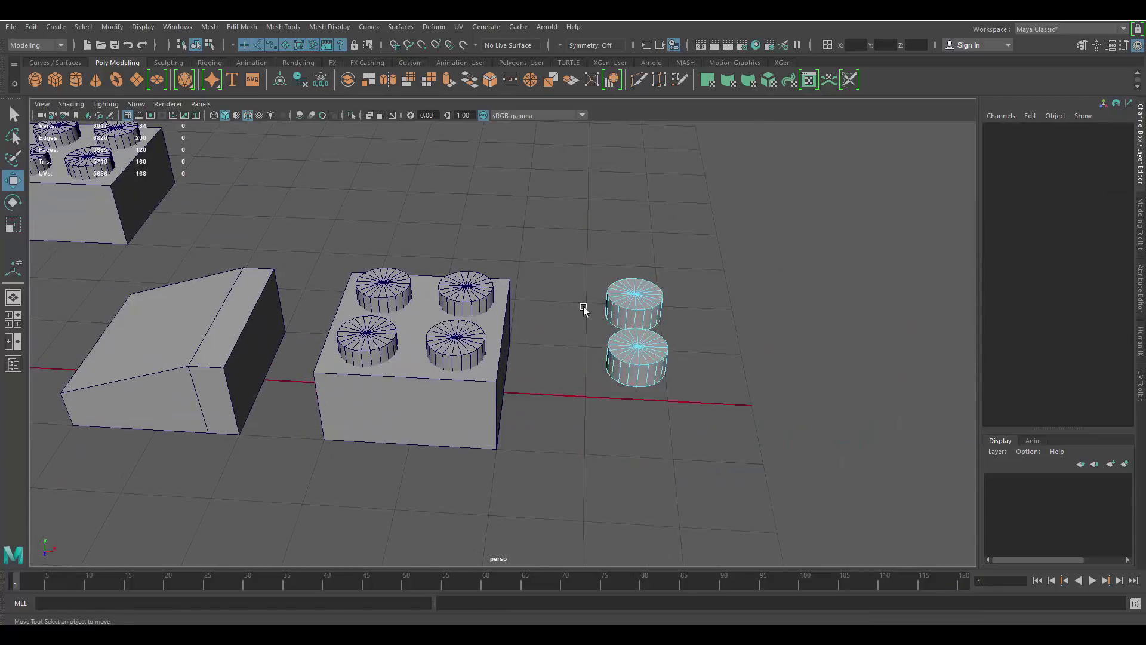
pyautogui.moveTo(740, 399); pyautogui.dragTo(847, 400)
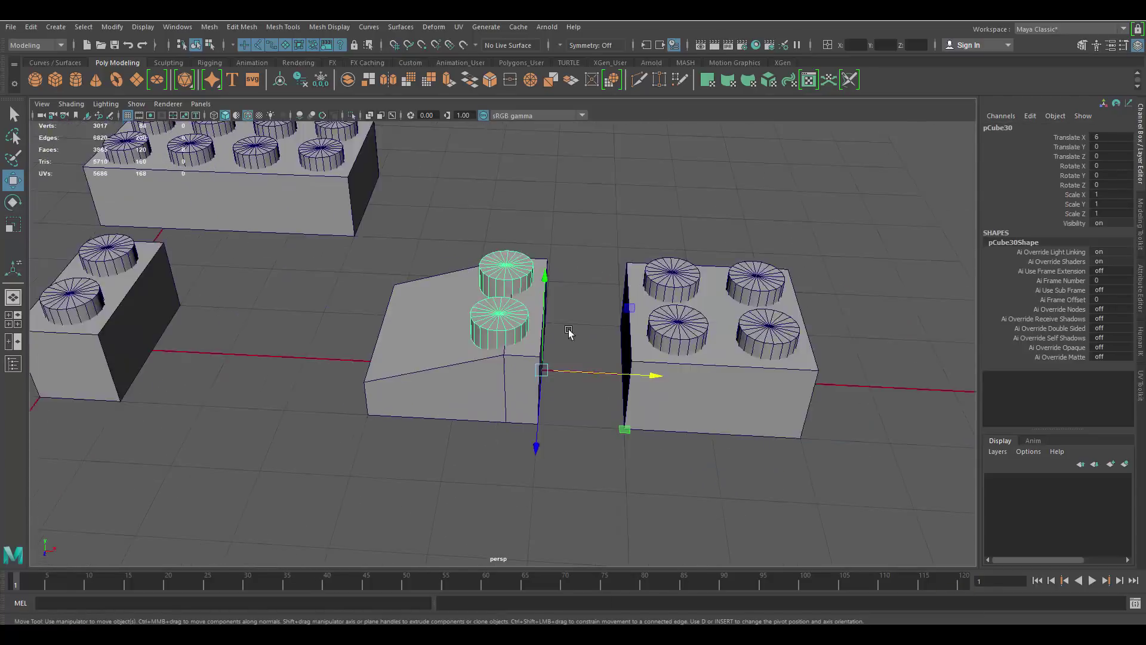
pyautogui.keyDown('alt'); pyautogui.moveTo(545, 328); pyautogui.dragTo(504, 358, button='right'); pyautogui.keyUp('alt')
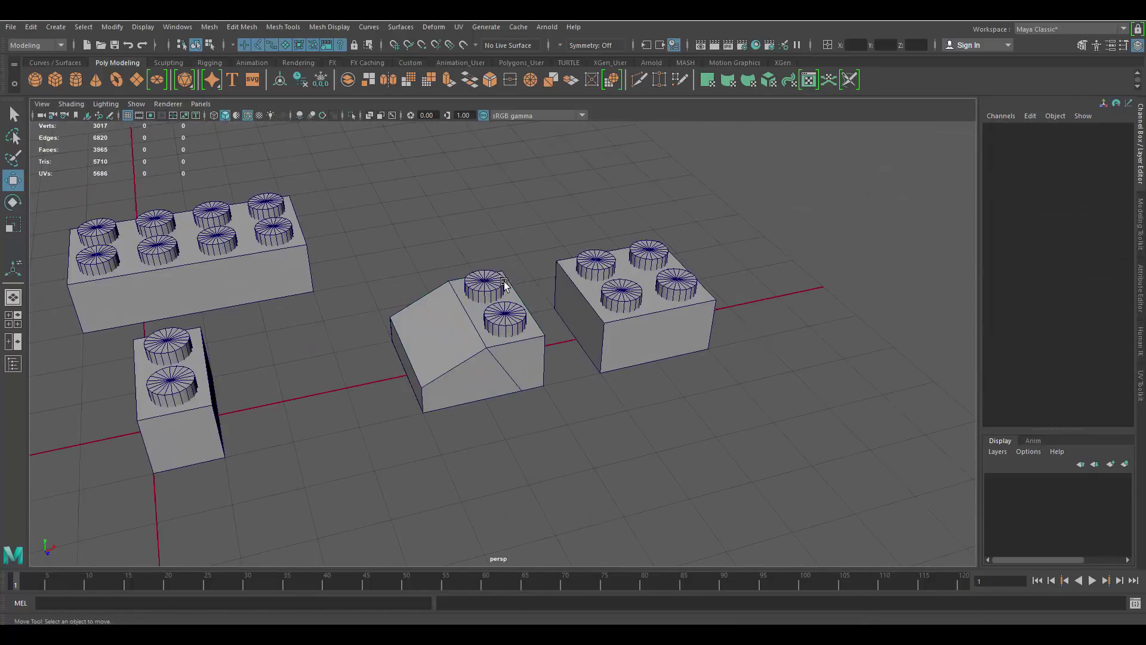
# Combine the sloped brick and its two studs into one mesh
pyautogui.click(504, 281)
pyautogui.press('f')
pyautogui.keyDown('alt'); pyautogui.moveTo(554, 340); pyautogui.dragTo(553, 357); pyautogui.keyUp('alt')
pyautogui.moveTo(565, 230); pyautogui.dragTo(450, 332)
pyautogui.press('space')
pyautogui.click(299, 357)
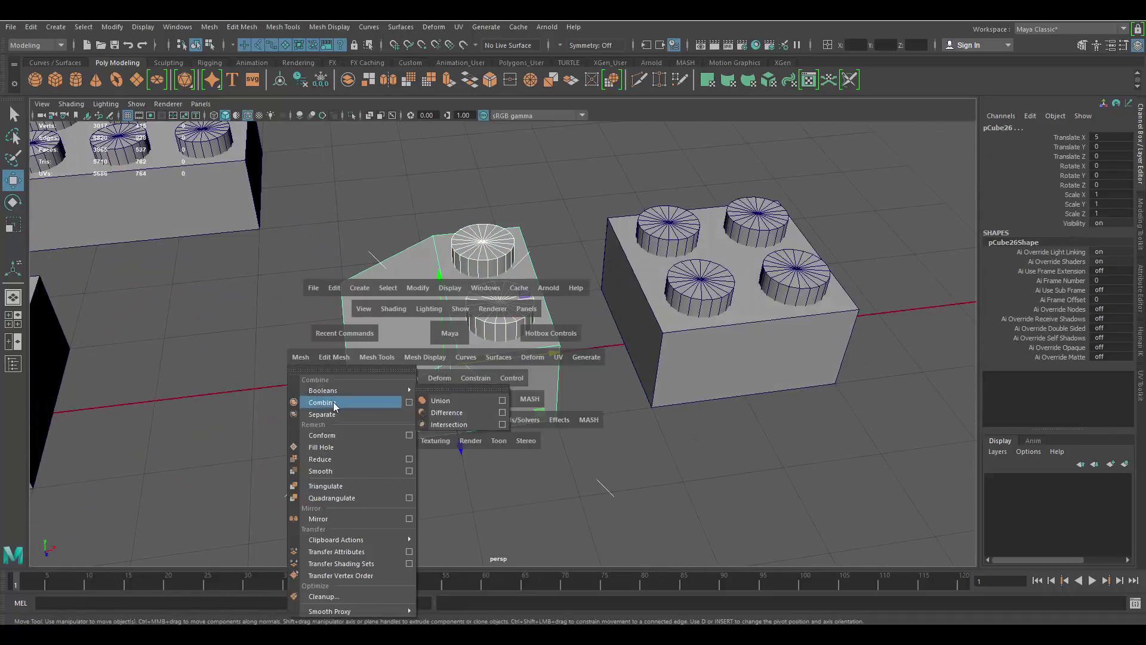
pyautogui.click(334, 404)
# Lower the combined sloped brick's pivot onto the grid and place the brick against the 2×2 brick at Translate X 1
pyautogui.keyDown('alt'); pyautogui.moveTo(573, 322); pyautogui.dragTo(518, 274); pyautogui.keyUp('alt')
pyautogui.click(375, 381)
pyautogui.moveTo(439, 207); pyautogui.dragTo(440, 261)
pyautogui.keyDown('alt'); pyautogui.moveTo(537, 364); pyautogui.dragTo(639, 339); pyautogui.keyUp('alt')
pyautogui.click(454, 239)
pyautogui.keyDown('alt'); pyautogui.moveTo(454, 281); pyautogui.dragTo(432, 261); pyautogui.keyUp('alt')
# Duplicate the sloped brick, stack the copy at Translate X 2 and Y 1 to check the fit, and delete the copy
pyautogui.click(431, 337)
pyautogui.hotkey('ctrl', 'd')
pyautogui.moveTo(506, 322); pyautogui.dragTo(507, 257)
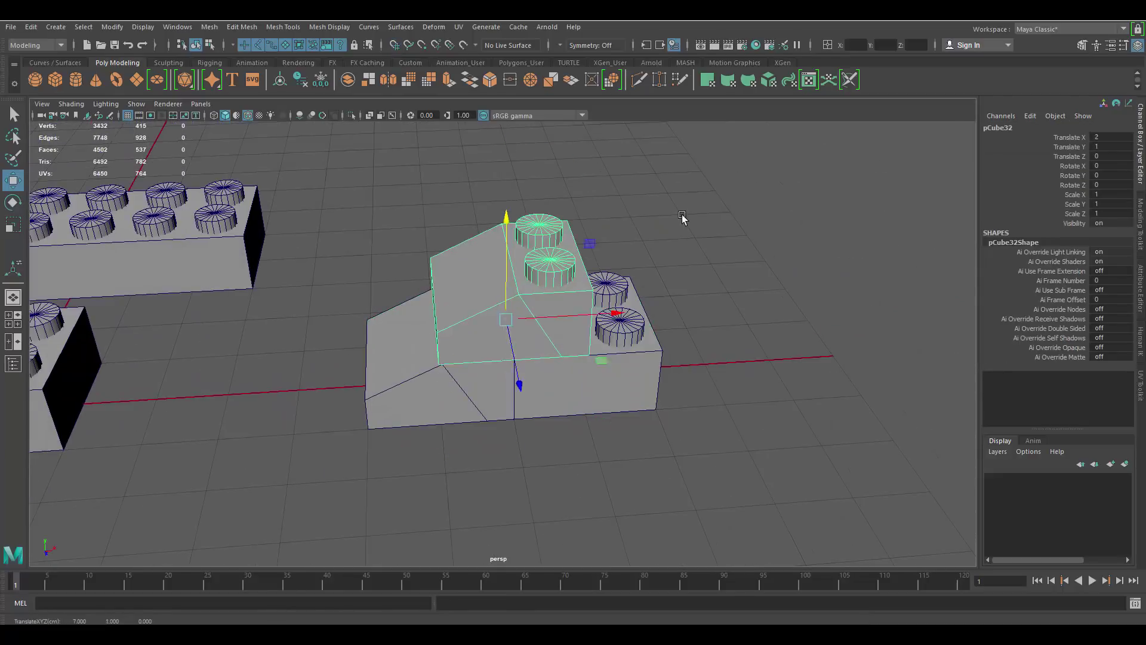
pyautogui.click(686, 220)
pyautogui.scroll(-3, 668, 239)
pyautogui.keyDown('alt'); pyautogui.moveTo(537, 299); pyautogui.dragTo(520, 335); pyautogui.keyUp('alt')
pyautogui.scroll(2, 519, 332)
pyautogui.click(512, 321)
pyautogui.press('Delete')
# Move the sloped brick along X away from the 2×2 brick and deselect it
pyautogui.click(465, 352)
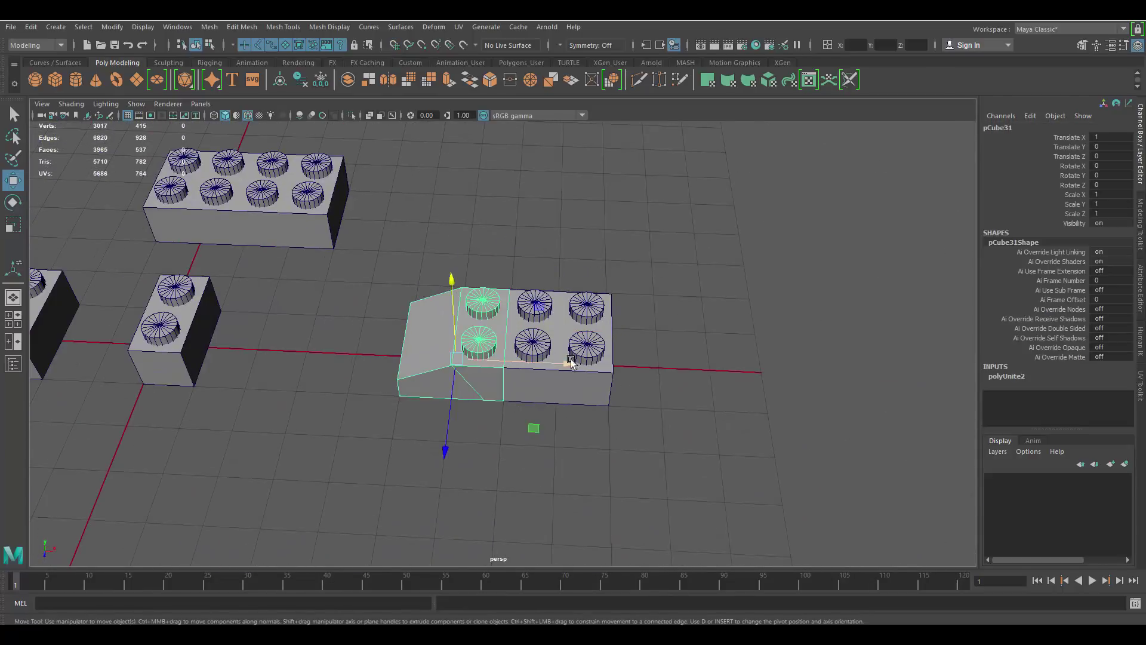
pyautogui.moveTo(568, 363); pyautogui.dragTo(467, 359)
pyautogui.click(440, 274)
# Select the 2×4 brick and open its UVs in the UV Editor beside the model
pyautogui.scroll(1, 418, 268)
pyautogui.keyDown('alt'); pyautogui.moveTo(238, 227); pyautogui.dragTo(334, 289, button='middle'); pyautogui.keyUp('alt')
pyautogui.click(524, 227)
pyautogui.click(808, 80)
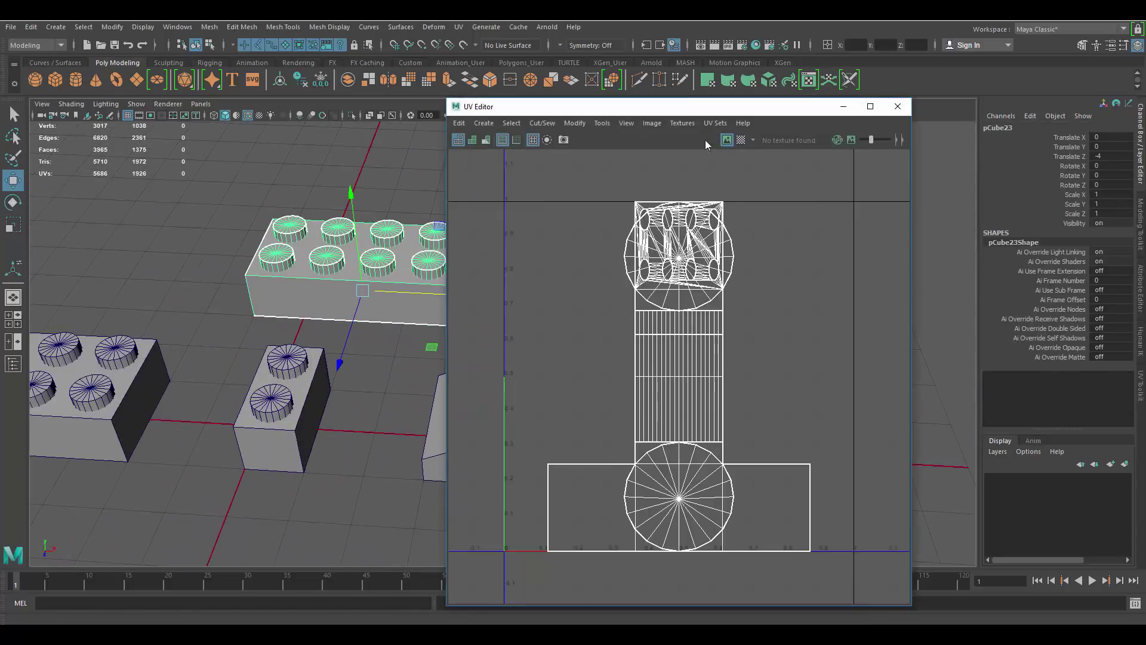
pyautogui.moveTo(705, 106); pyautogui.dragTo(796, 109)
# Select the faces of all eight top studs and shift their UVs along U outside the 0–1 square
pyautogui.moveTo(341, 257); pyautogui.dragTo(340, 298, button='right')
pyautogui.scroll(4, 370, 257)
pyautogui.doubleClick(388, 247)
pyautogui.scroll(2, 388, 287)
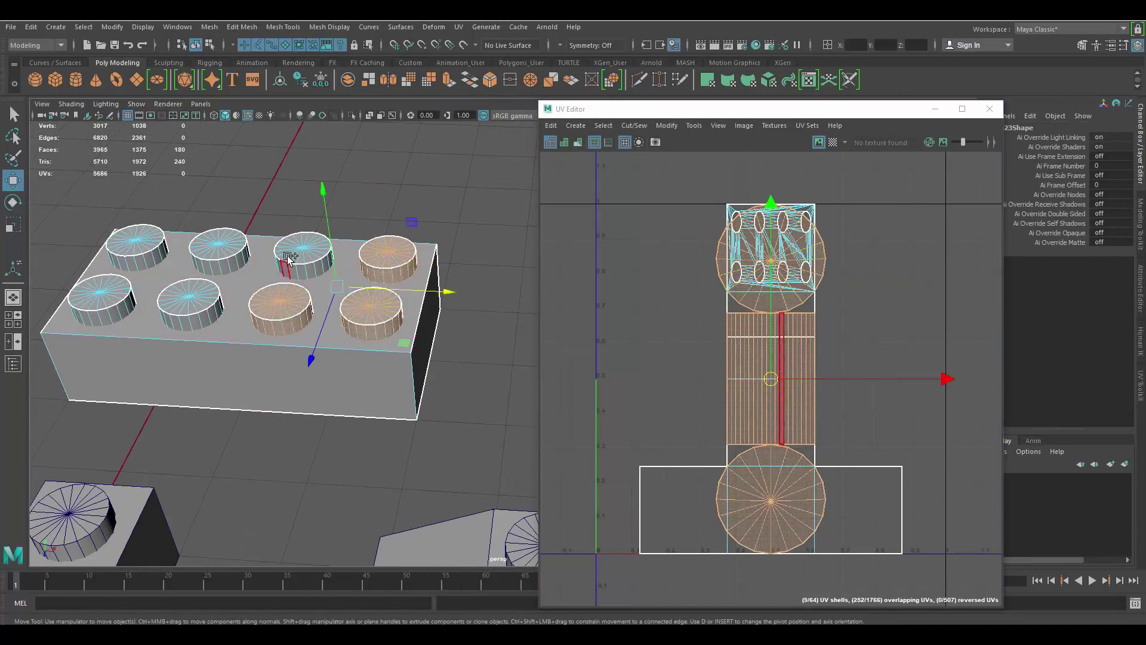
pyautogui.keyDown('shift'); pyautogui.doubleClick(103, 298); pyautogui.keyUp('shift')
pyautogui.keyDown('shift'); pyautogui.doubleClick(138, 243); pyautogui.keyUp('shift')
pyautogui.keyDown('alt'); pyautogui.moveTo(854, 382); pyautogui.dragTo(785, 385, button='middle'); pyautogui.keyUp('alt')
pyautogui.moveTo(641, 385); pyautogui.dragTo(855, 380)
# Select the UV shell of the stud caps and move it up, away from the stud side strip
pyautogui.scroll(3, 836, 382)
pyautogui.moveTo(722, 307); pyautogui.dragTo(749, 310, button='right')
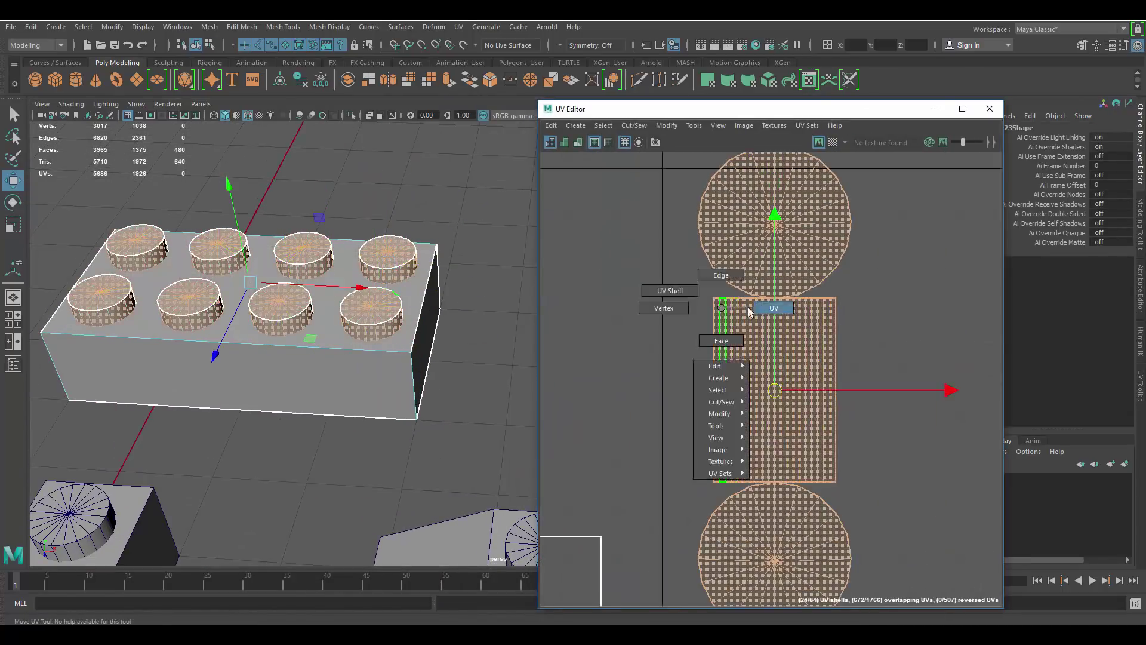
pyautogui.moveTo(740, 244); pyautogui.dragTo(761, 267)
pyautogui.keyDown('ctrl'); pyautogui.moveTo(759, 268); pyautogui.dragTo(814, 257, button='right'); pyautogui.keyUp('ctrl')
pyautogui.moveTo(751, 255); pyautogui.dragTo(751, 180)
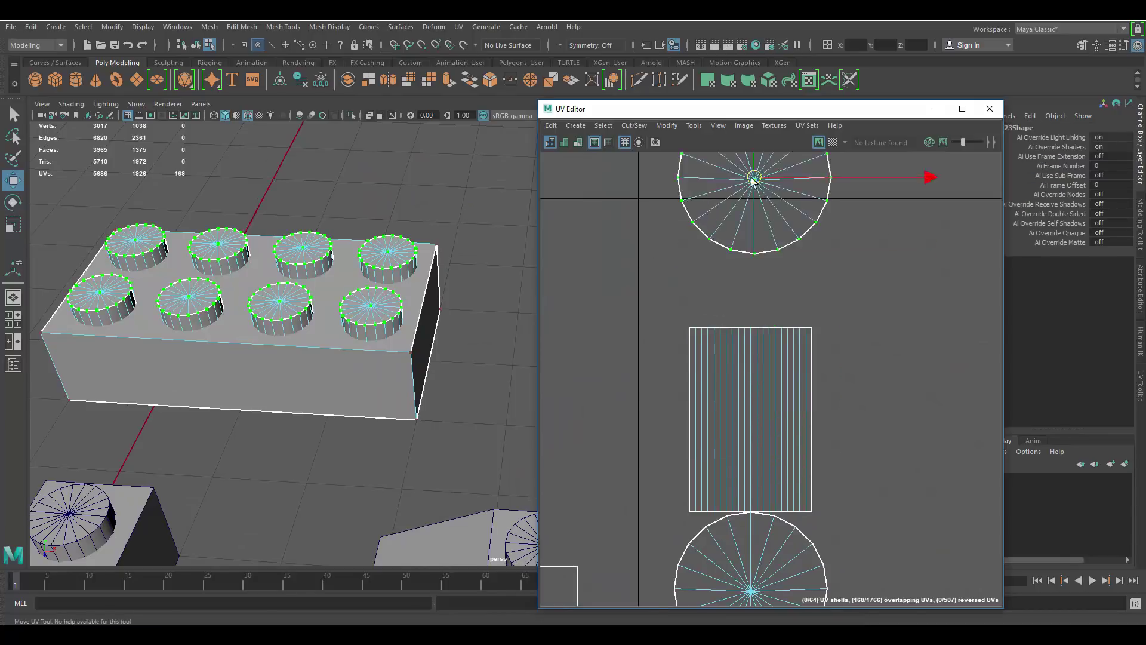
# Shorten the stud side strip by moving its upper row of UVs down and bring the cap shell closer
pyautogui.moveTo(672, 311); pyautogui.dragTo(833, 343)
pyautogui.scroll(4, 765, 271)
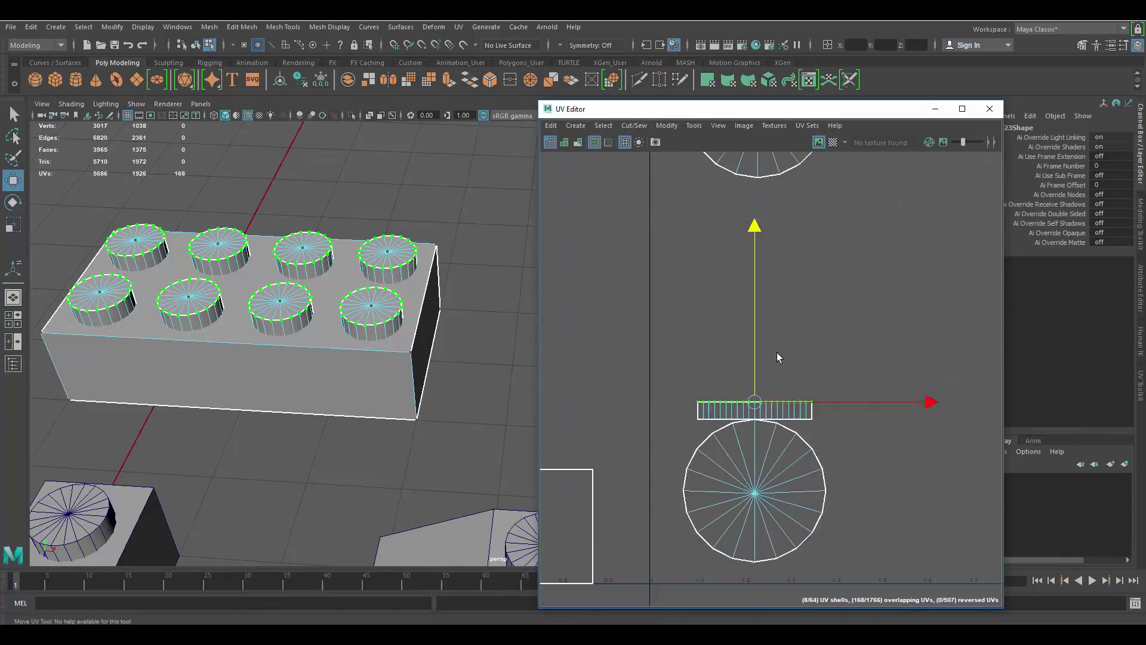
pyautogui.scroll(-4, 778, 357)
pyautogui.keyDown('alt'); pyautogui.moveTo(778, 357); pyautogui.dragTo(887, 357, button='middle'); pyautogui.keyUp('alt')
pyautogui.click(673, 333)
# Select the 2×4 brick's body faces without the studs and tubes and apply an automatic UV projection
pyautogui.keyDown('alt'); pyautogui.moveTo(406, 454); pyautogui.dragTo(392, 340); pyautogui.keyUp('alt')
pyautogui.keyDown('alt'); pyautogui.moveTo(392, 341); pyautogui.dragTo(388, 257, button='middle'); pyautogui.keyUp('alt')
pyautogui.moveTo(358, 224); pyautogui.dragTo(356, 250, button='right')
pyautogui.doubleClick(355, 244)
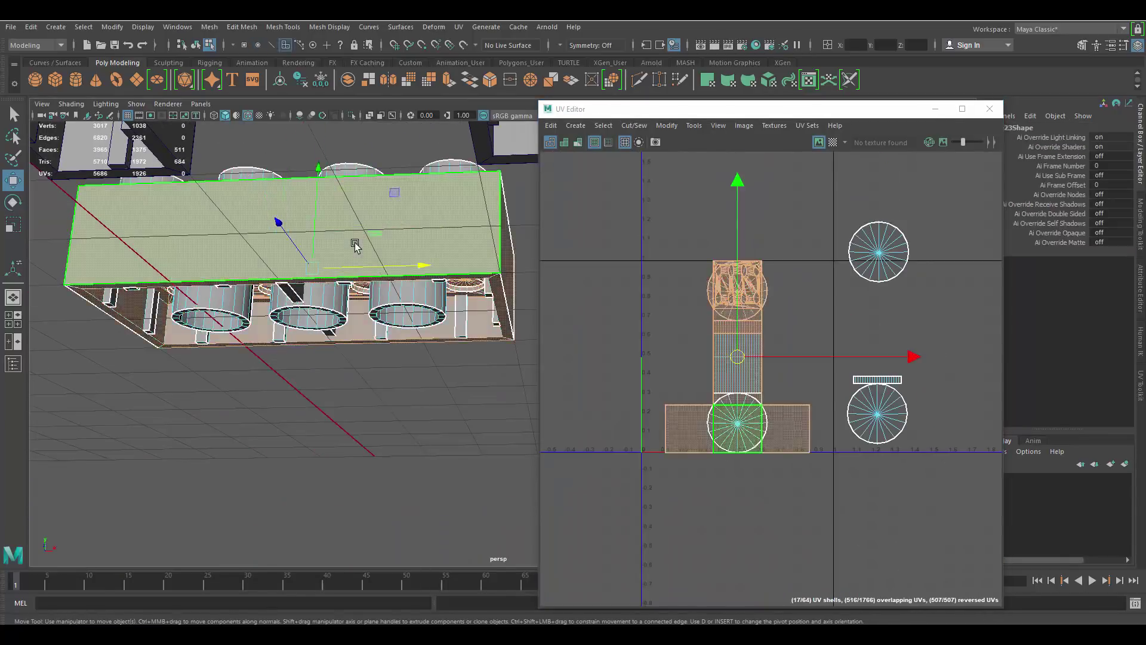
pyautogui.click(770, 82)
pyautogui.scroll(6, 673, 269)
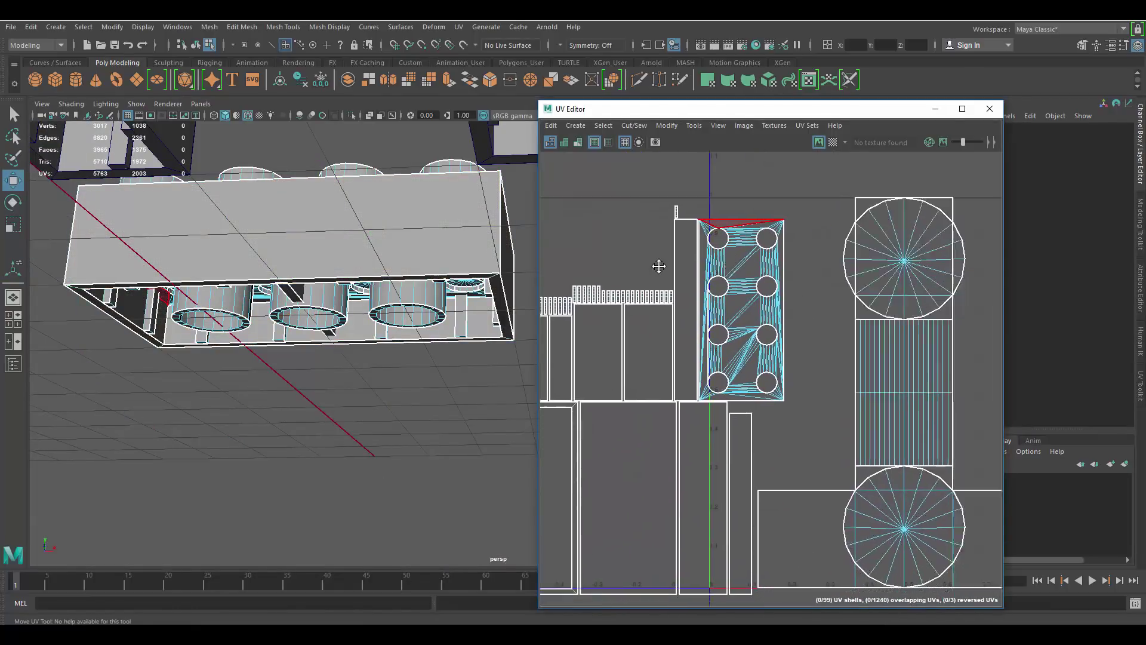
# Locate a split stud recess wall from its UV strip and join its seam edge with Move and Sew
pyautogui.keyDown('alt'); pyautogui.moveTo(659, 266); pyautogui.dragTo(725, 316, button='middle'); pyautogui.keyUp('alt')
pyautogui.scroll(6, 725, 317)
pyautogui.keyDown('alt'); pyautogui.moveTo(770, 429); pyautogui.dragTo(746, 353, button='middle'); pyautogui.keyUp('alt')
pyautogui.doubleClick(712, 372)
pyautogui.press('f')
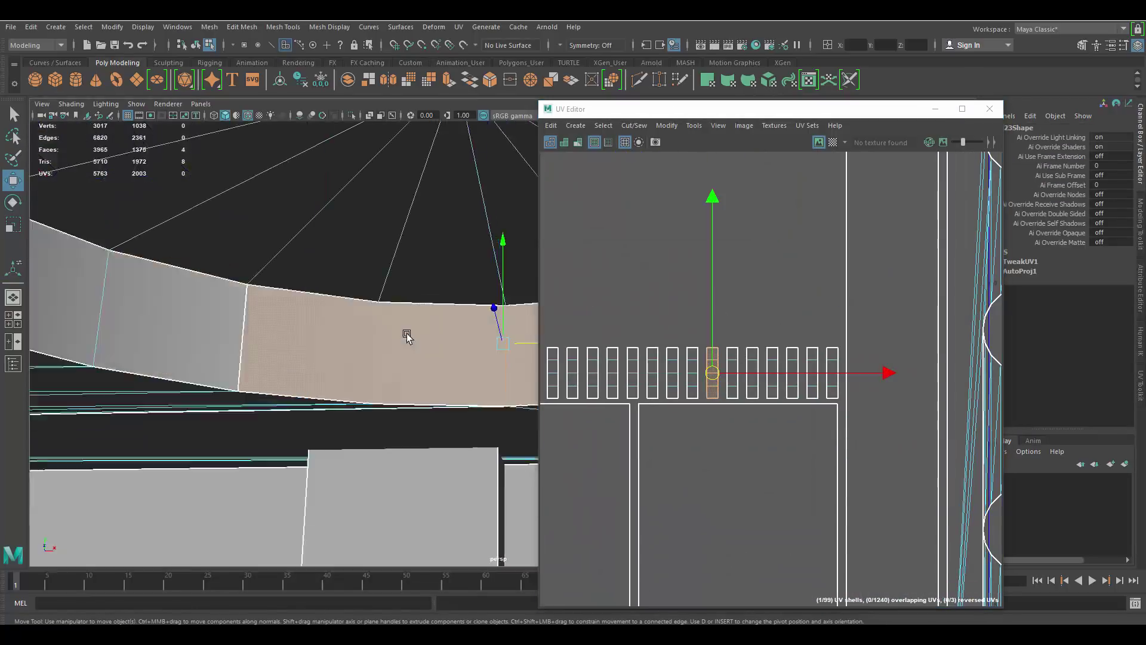
pyautogui.scroll(-5, 406, 335)
pyautogui.keyDown('alt'); pyautogui.moveTo(406, 335); pyautogui.dragTo(382, 262); pyautogui.keyUp('alt')
pyautogui.scroll(6, 359, 304)
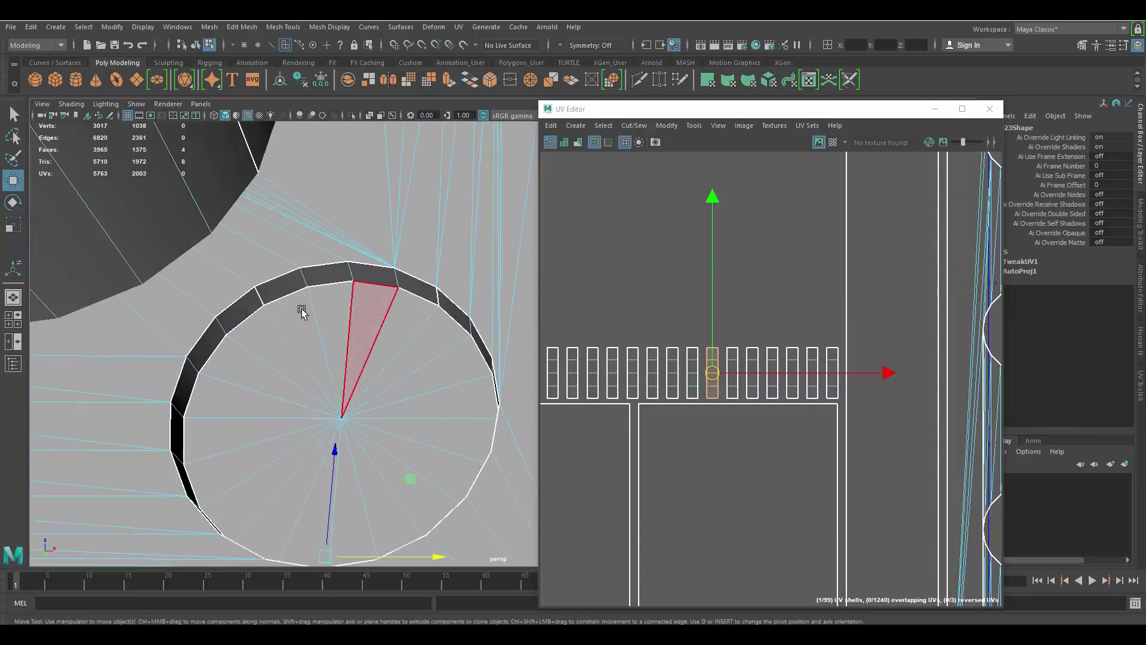
pyautogui.press('F10')
pyautogui.click(259, 297)
pyautogui.keyDown('shift'); pyautogui.moveTo(807, 355); pyautogui.dragTo(800, 328, button='right'); pyautogui.keyUp('shift')
pyautogui.scroll(-5, 799, 327)
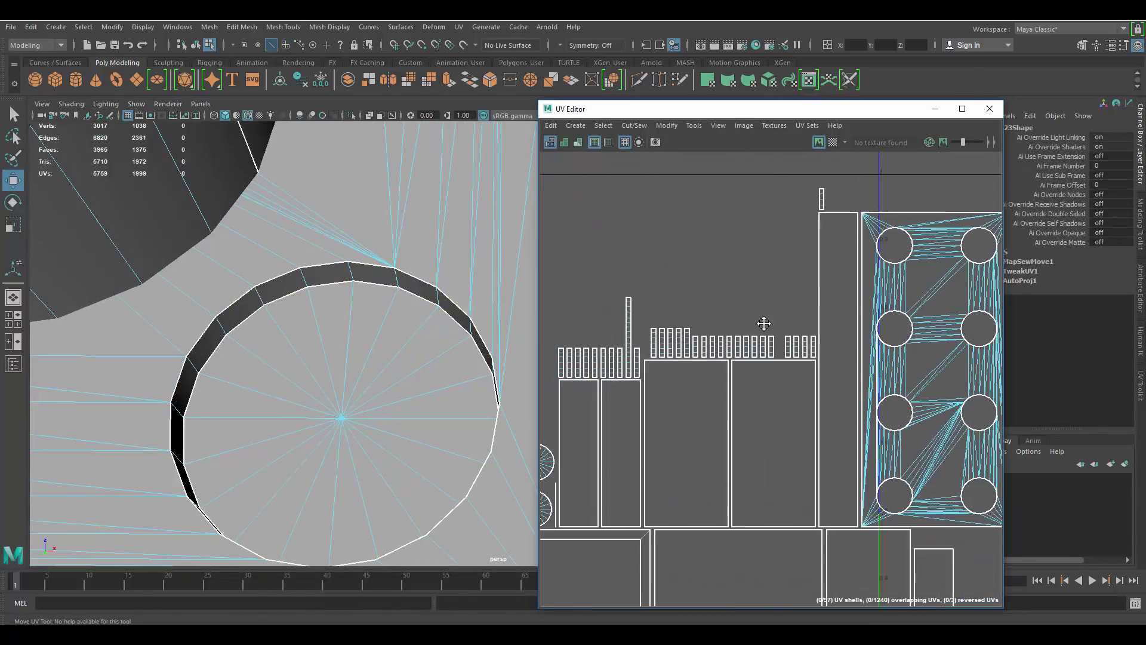
# Select the seam edges on the other stud recess walls and join them with Move and Sew
pyautogui.keyDown('alt'); pyautogui.moveTo(445, 364); pyautogui.dragTo(353, 285); pyautogui.keyUp('alt')
pyautogui.scroll(-5, 357, 286)
pyautogui.scroll(4, 353, 286)
pyautogui.click(271, 245)
pyautogui.keyDown('alt'); pyautogui.moveTo(271, 245); pyautogui.dragTo(318, 349); pyautogui.keyUp('alt')
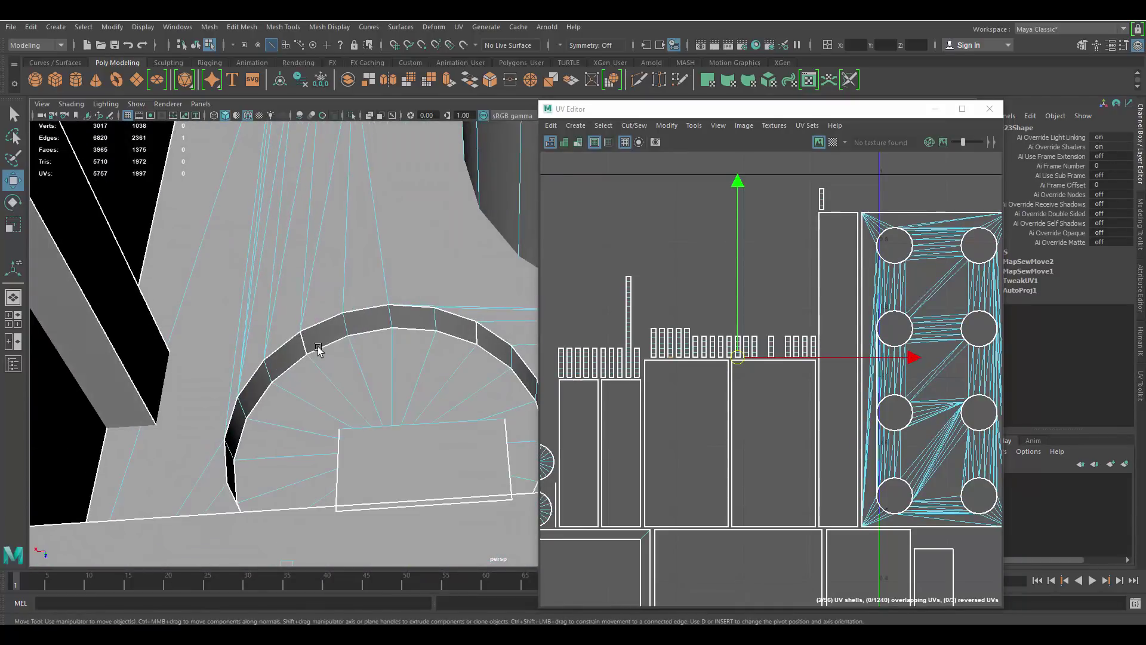
pyautogui.keyDown('shift'); pyautogui.click(479, 337); pyautogui.keyUp('shift')
pyautogui.press('g')
pyautogui.scroll(-4, 479, 336)
pyautogui.keyDown('alt'); pyautogui.moveTo(479, 337); pyautogui.dragTo(292, 294); pyautogui.keyUp('alt')
pyautogui.scroll(2, 701, 314)
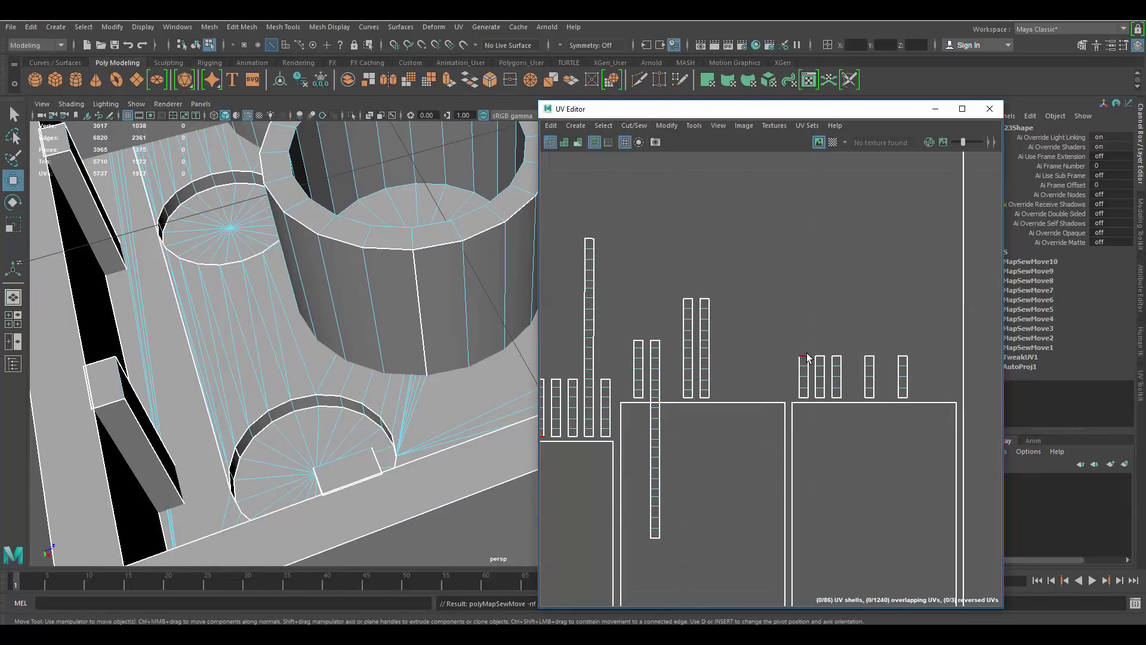
# Sew the leftover short recess wall pieces in the UV layout into longer strips
pyautogui.click(639, 340)
pyautogui.press('g')
pyautogui.scroll(-3, 639, 341)
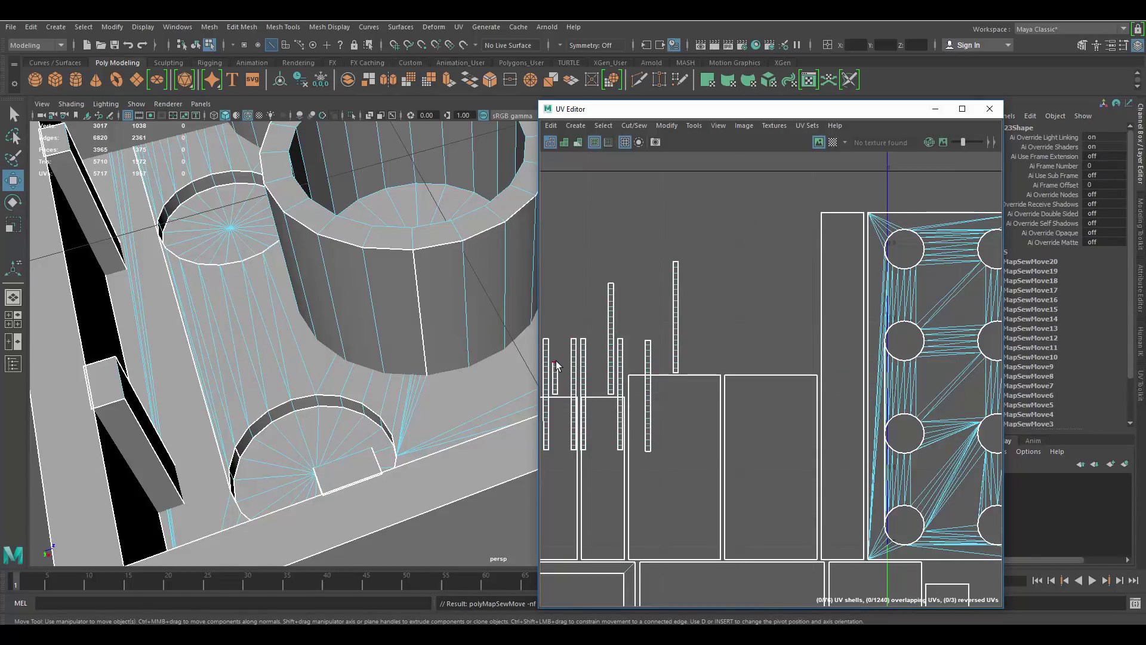
# Select the faces of all three underside tubes and apply an automatic UV projection to them
pyautogui.scroll(-5, 622, 343)
pyautogui.scroll(-5, 197, 292)
pyautogui.keyDown('alt'); pyautogui.moveTo(197, 292); pyautogui.dragTo(326, 329); pyautogui.keyUp('alt')
pyautogui.click(307, 227)
pyautogui.doubleClick(308, 226)
pyautogui.keyDown('shift'); pyautogui.doubleClick(272, 388); pyautogui.keyUp('shift')
pyautogui.keyDown('alt'); pyautogui.moveTo(307, 230); pyautogui.dragTo(281, 305); pyautogui.keyUp('alt')
pyautogui.keyDown('shift'); pyautogui.doubleClick(319, 256); pyautogui.keyUp('shift')
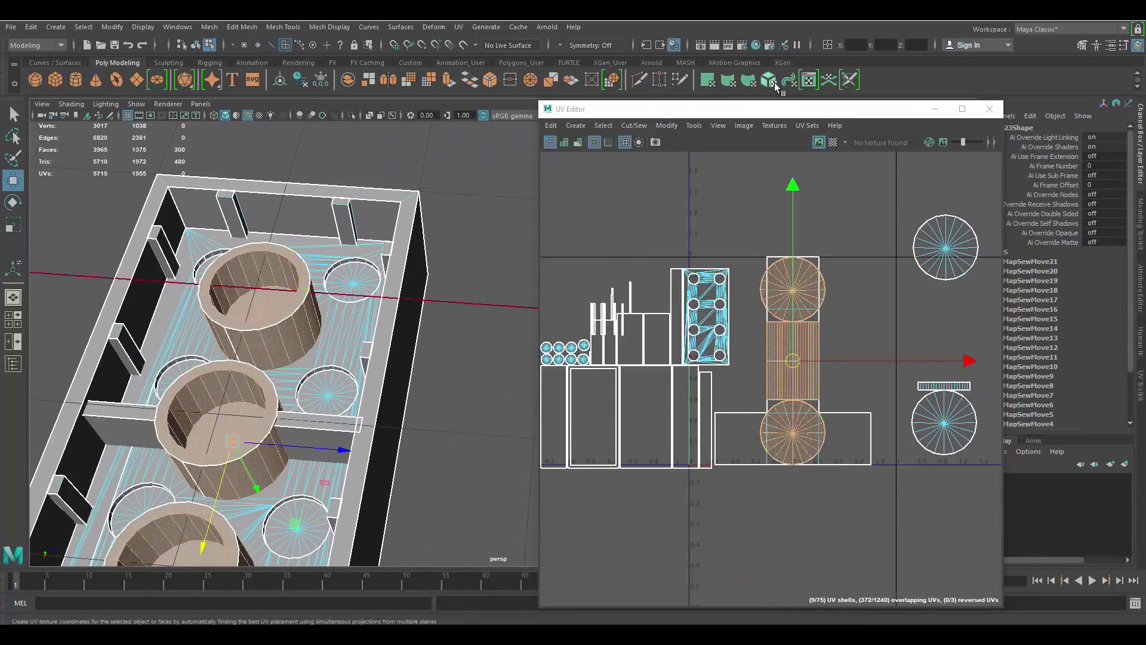
pyautogui.click(772, 82)
# Move the tubes' projected UV shells up above the 0–1 square
pyautogui.keyDown('alt'); pyautogui.moveTo(788, 364); pyautogui.dragTo(747, 387, button='middle'); pyautogui.keyUp('alt')
pyautogui.moveTo(748, 387); pyautogui.dragTo(754, 127)
pyautogui.keyDown('alt'); pyautogui.moveTo(759, 231); pyautogui.dragTo(758, 336, button='middle'); pyautogui.keyUp('alt')
# Select vertical seam edges on the tube walls and join their UVs with Move and Sew
pyautogui.moveTo(301, 352); pyautogui.dragTo(301, 323, button='right')
pyautogui.click(299, 326)
pyautogui.keyDown('alt'); pyautogui.moveTo(262, 453); pyautogui.dragTo(312, 339, button='middle'); pyautogui.keyUp('alt')
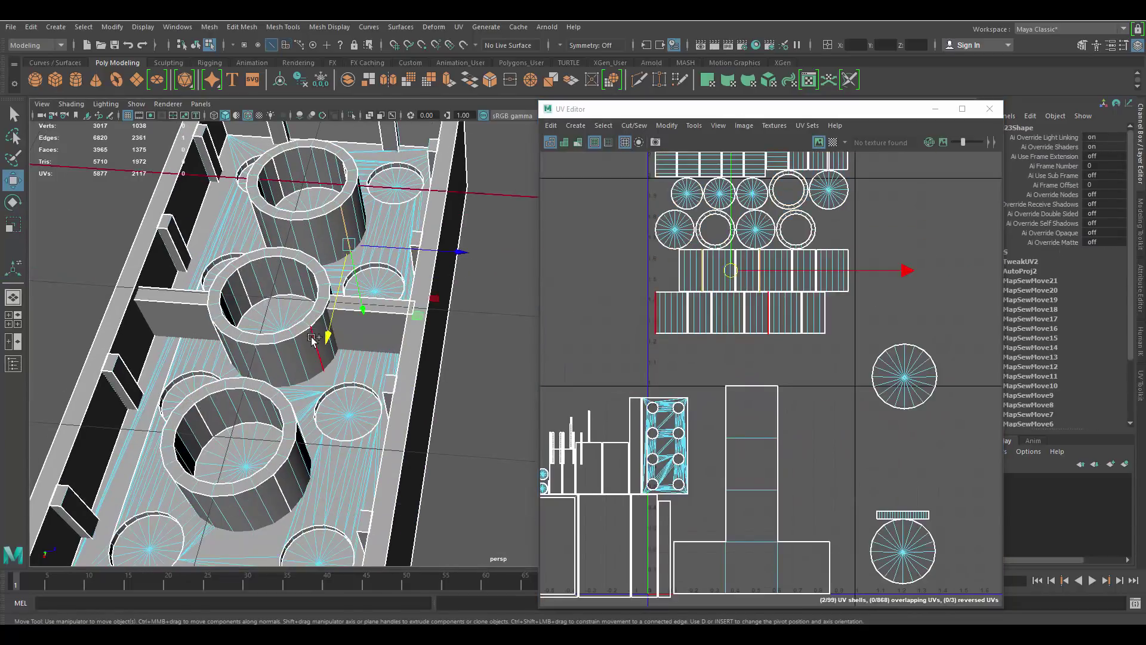
pyautogui.keyDown('shift'); pyautogui.moveTo(686, 309); pyautogui.dragTo(650, 311, button='right'); pyautogui.keyUp('shift')
# Sew further vertical UV seams on the outer and inner walls of the three tubes
pyautogui.keyDown('alt'); pyautogui.moveTo(251, 299); pyautogui.dragTo(376, 325); pyautogui.keyUp('alt')
pyautogui.keyDown('alt'); pyautogui.moveTo(376, 325); pyautogui.dragTo(340, 239, button='middle'); pyautogui.keyUp('alt')
pyautogui.click(419, 370)
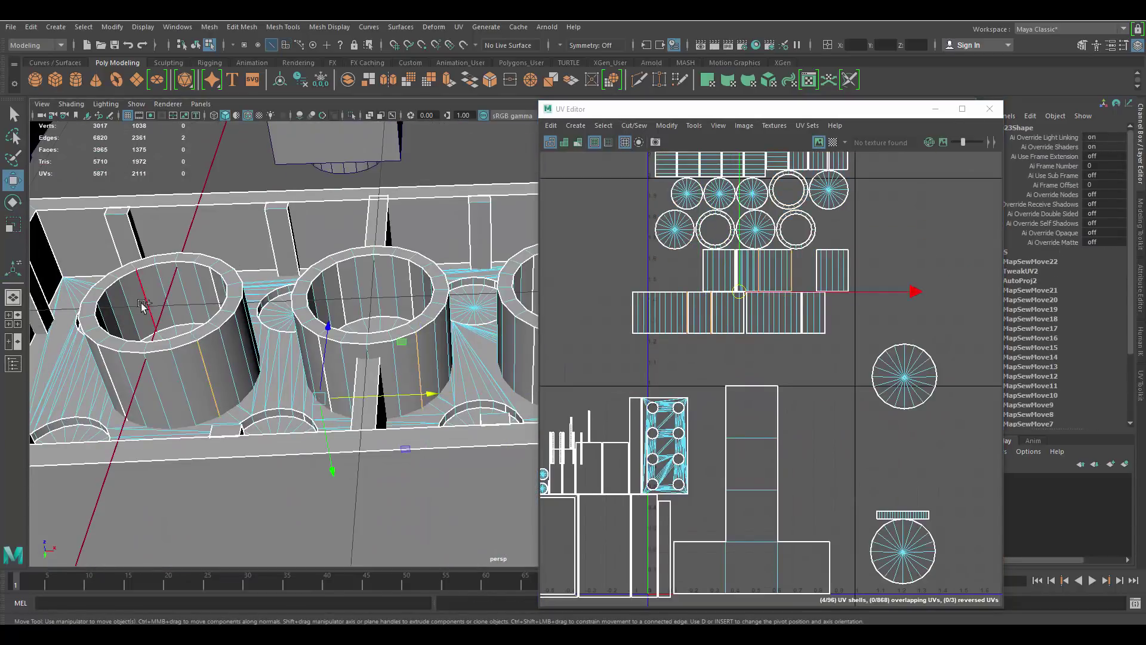
pyautogui.click(421, 285)
pyautogui.keyDown('alt'); pyautogui.moveTo(423, 286); pyautogui.dragTo(482, 387); pyautogui.keyUp('alt')
pyautogui.keyDown('alt'); pyautogui.moveTo(482, 388); pyautogui.dragTo(400, 298, button='middle'); pyautogui.keyUp('alt')
pyautogui.press('g')
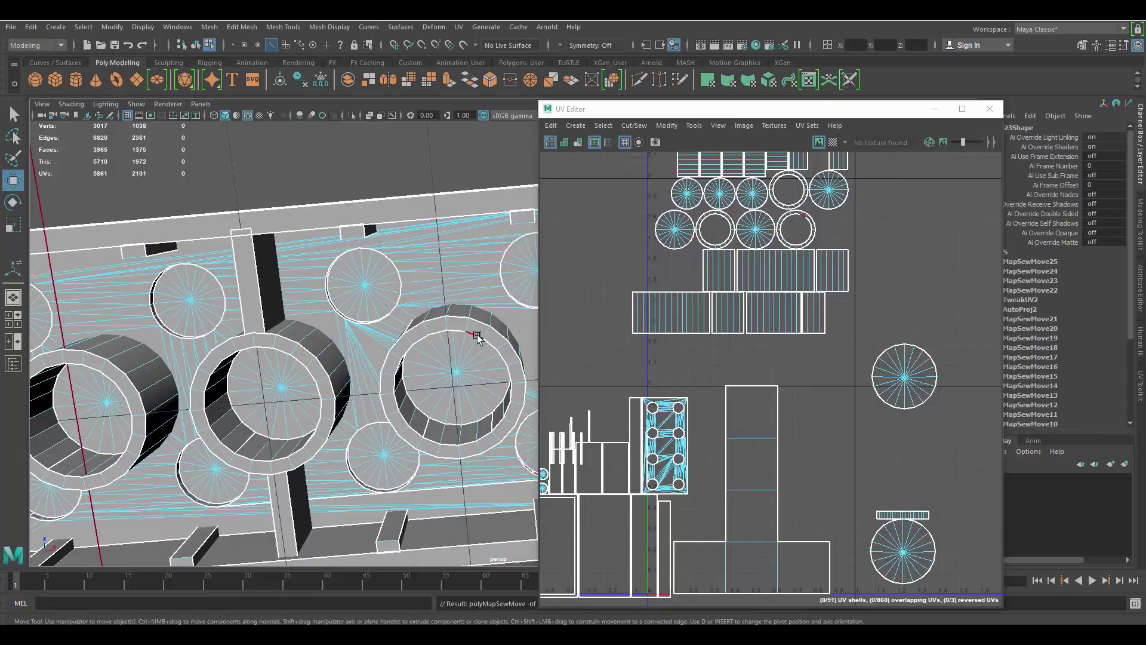
# Join the remaining vertical UV seams on the walls of the 2×4 brick's tubes with Move and Sew
pyautogui.keyDown('alt'); pyautogui.moveTo(473, 335); pyautogui.dragTo(448, 293); pyautogui.keyUp('alt')
pyautogui.click(452, 323)
pyautogui.press('g')
pyautogui.keyDown('alt'); pyautogui.moveTo(446, 242); pyautogui.dragTo(463, 340); pyautogui.keyUp('alt')
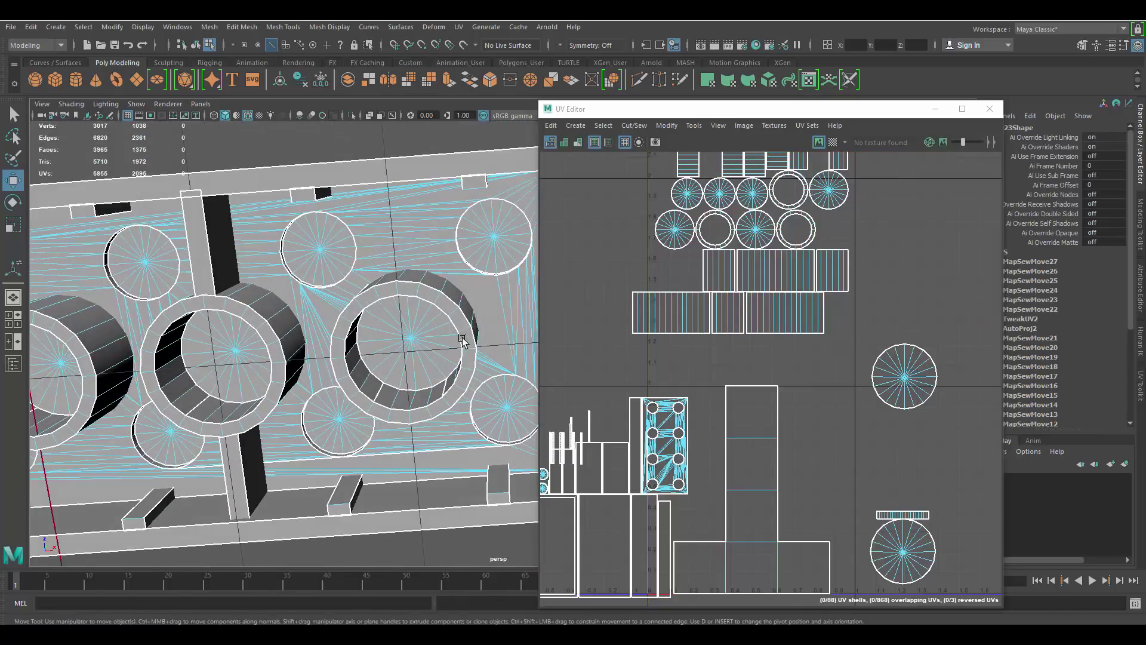
pyautogui.press('g')
pyautogui.keyDown('alt'); pyautogui.moveTo(380, 389); pyautogui.dragTo(345, 309); pyautogui.keyUp('alt')
pyautogui.click(436, 386)
pyautogui.press('g')
# Select the faces of the 2×4 brick's inner ribs, apply an automatic UV projection and move the shells below the 0–1 square
pyautogui.scroll(-1, 345, 309)
pyautogui.scroll(-5, 657, 329)
pyautogui.keyDown('alt'); pyautogui.moveTo(794, 389); pyautogui.dragTo(705, 333, button='middle'); pyautogui.keyUp('alt')
pyautogui.doubleClick(660, 323)
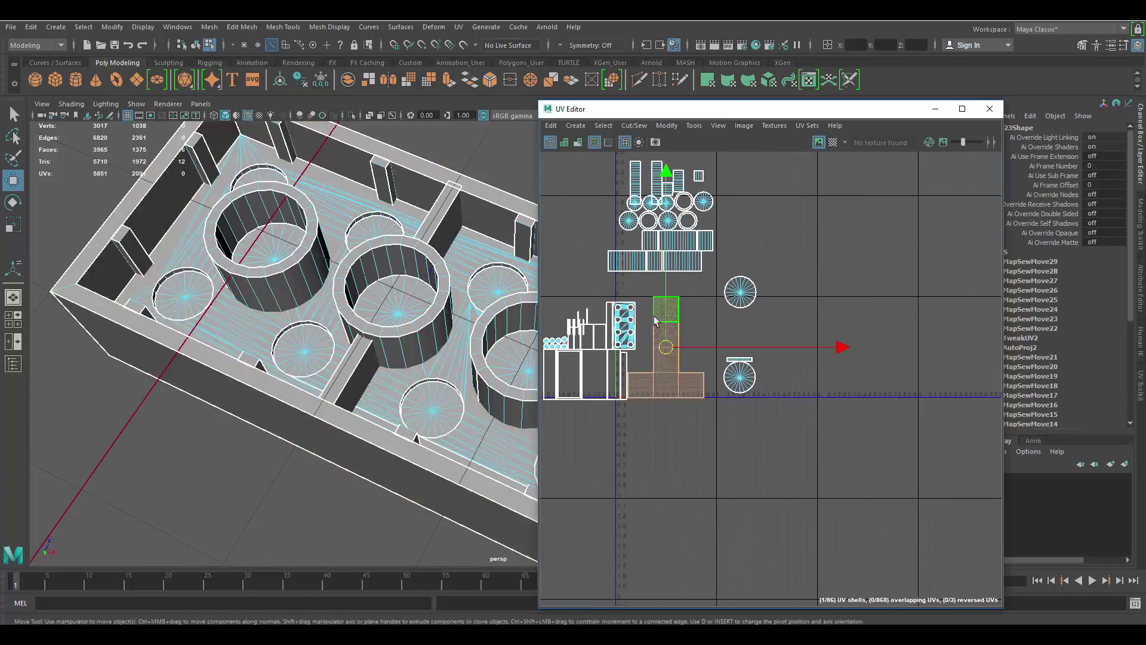
pyautogui.scroll(-4, 405, 261)
pyautogui.keyDown('alt'); pyautogui.moveTo(405, 261); pyautogui.dragTo(498, 270); pyautogui.keyUp('alt')
pyautogui.scroll(4, 498, 270)
pyautogui.scroll(1, 630, 286)
pyautogui.keyDown('alt'); pyautogui.moveTo(622, 281); pyautogui.dragTo(674, 281, button='middle'); pyautogui.keyUp('alt')
pyautogui.moveTo(675, 281); pyautogui.dragTo(692, 280, button='right')
pyautogui.moveTo(683, 277); pyautogui.dragTo(694, 291)
pyautogui.keyDown('ctrl'); pyautogui.moveTo(693, 292); pyautogui.dragTo(736, 315, button='right'); pyautogui.keyUp('ctrl')
pyautogui.keyDown('alt'); pyautogui.moveTo(487, 319); pyautogui.dragTo(435, 305, button='middle'); pyautogui.keyUp('alt')
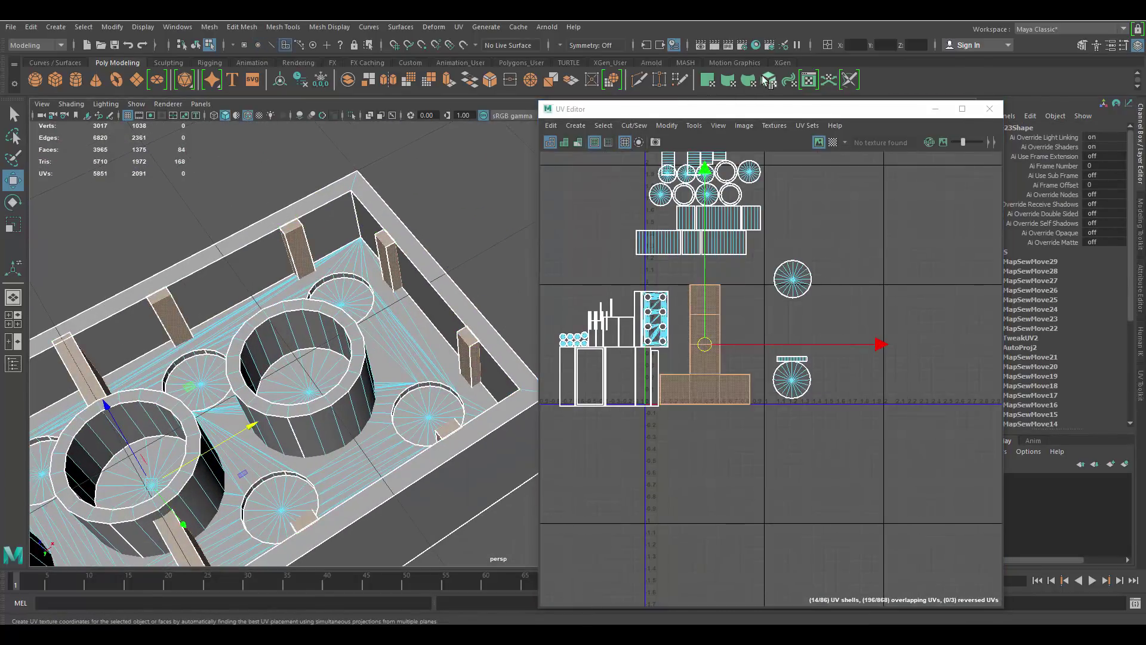
pyautogui.click(768, 79)
pyautogui.keyDown('alt'); pyautogui.moveTo(829, 223); pyautogui.dragTo(848, 370, button='middle'); pyautogui.keyUp('alt')
pyautogui.click(848, 369)
pyautogui.scroll(-3, 743, 314)
pyautogui.scroll(-4, 359, 263)
# Select all UVs of the 2×4 brick and lay them out inside the 0–1 square
pyautogui.keyDown('alt'); pyautogui.moveTo(358, 263); pyautogui.dragTo(305, 376); pyautogui.keyUp('alt')
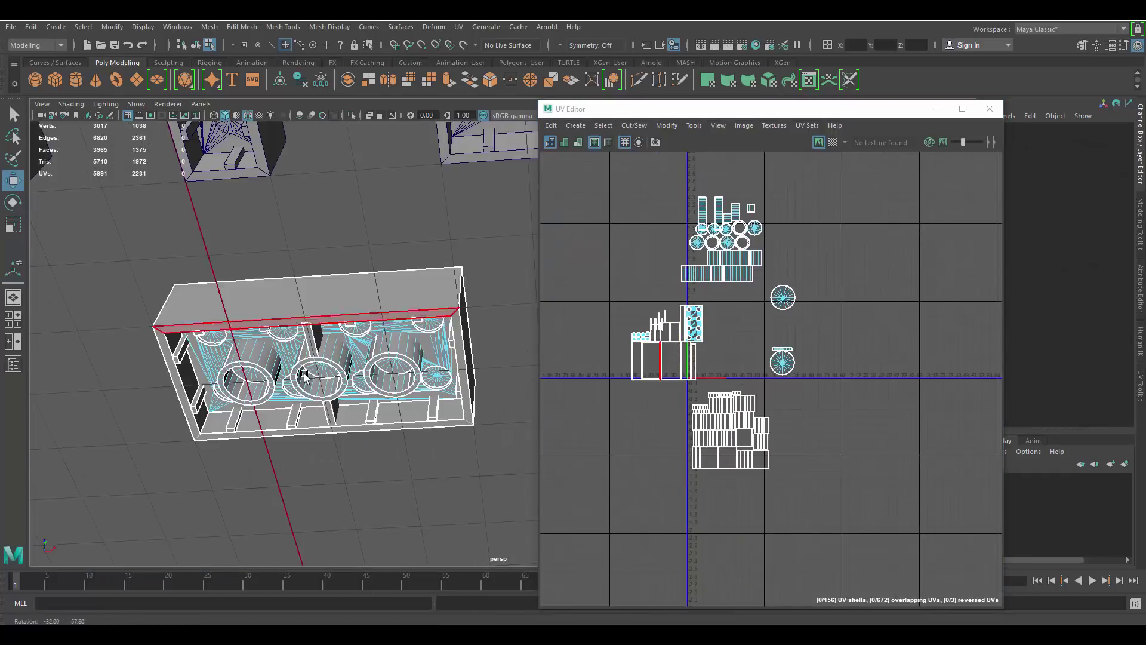
pyautogui.doubleClick(381, 323)
pyautogui.press('F8')
pyautogui.scroll(-2, 734, 239)
pyautogui.moveTo(734, 238); pyautogui.dragTo(761, 239, button='right')
pyautogui.moveTo(824, 445); pyautogui.dragTo(621, 173)
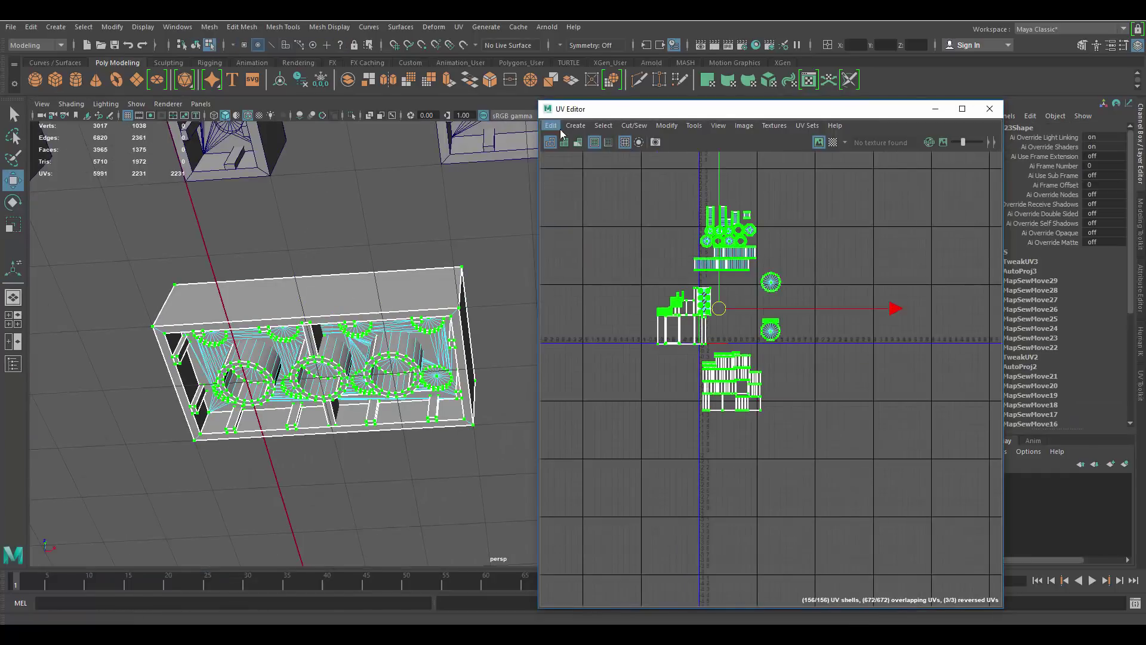
pyautogui.click(556, 128)
pyautogui.moveTo(667, 126)
pyautogui.click(710, 306)
pyautogui.scroll(3, 690, 291)
pyautogui.click(849, 243)
# Apply an automatic UV projection to the 1×2 brick's underside tube and move its shells above the 0–1 square
pyautogui.keyDown('alt'); pyautogui.moveTo(359, 197); pyautogui.dragTo(433, 323); pyautogui.keyUp('alt')
pyautogui.moveTo(433, 322); pyautogui.dragTo(460, 299, button='right')
pyautogui.click(834, 142)
pyautogui.click(834, 142)
pyautogui.keyDown('alt'); pyautogui.moveTo(358, 239); pyautogui.dragTo(340, 336); pyautogui.keyUp('alt')
pyautogui.click(334, 275)
pyautogui.scroll(-3, 379, 305)
pyautogui.click(341, 337)
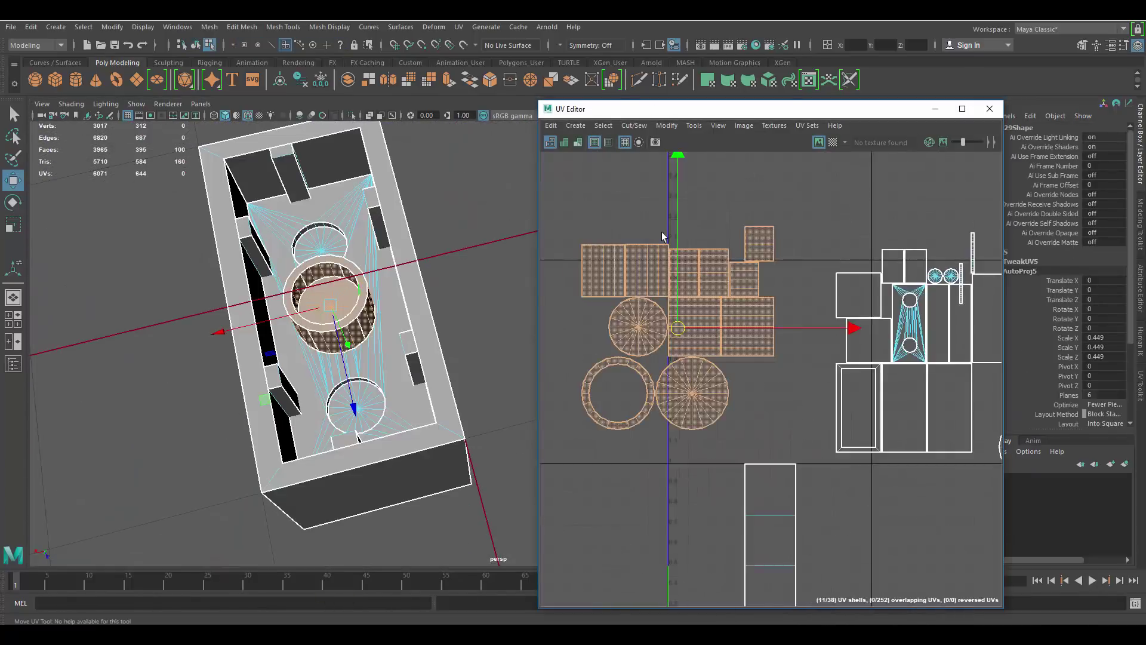
# Join the 1×2 tube's wall pieces into continuous UV strips with Move and Sew
pyautogui.keyDown('shift'); pyautogui.moveTo(661, 301); pyautogui.dragTo(675, 264, button='right'); pyautogui.keyUp('shift')
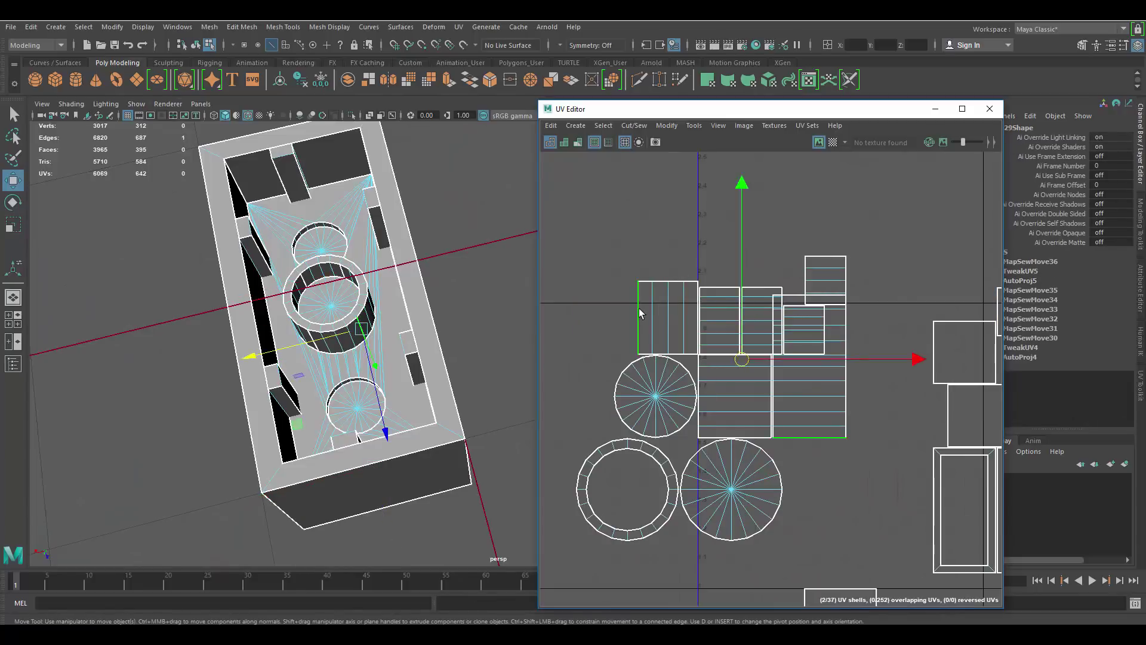
pyautogui.scroll(-5, 721, 351)
pyautogui.keyDown('alt'); pyautogui.moveTo(721, 351); pyautogui.dragTo(645, 272, button='middle'); pyautogui.keyUp('alt')
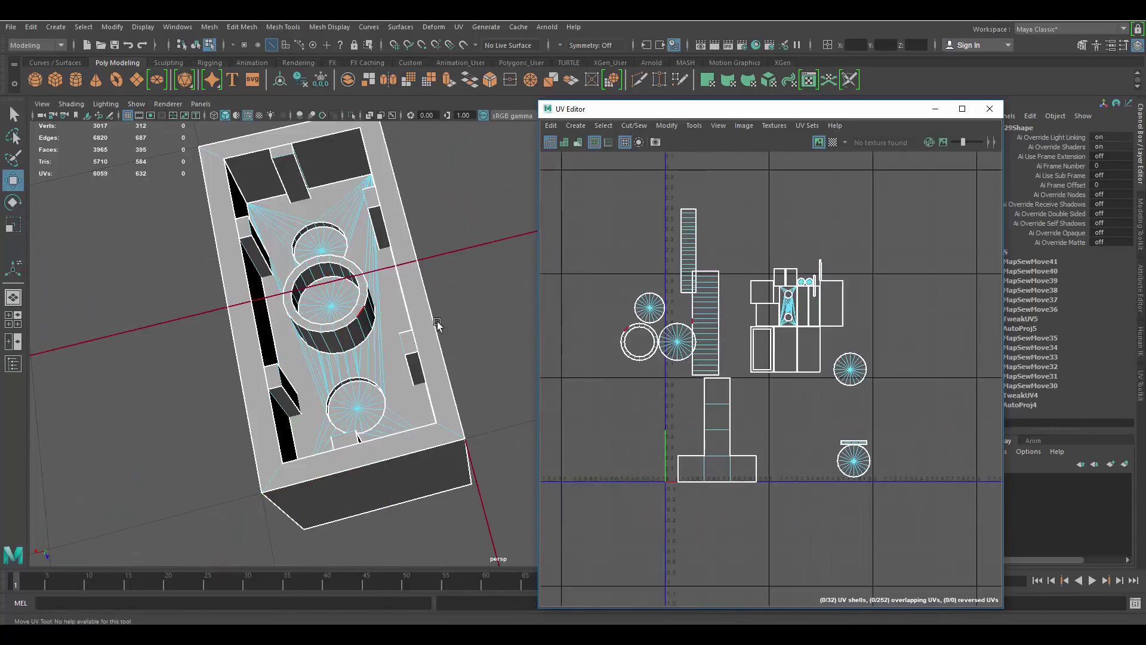
# Select the faces of the 1×2 brick's inner ribs and apply an automatic UV projection to them
pyautogui.keyDown('alt'); pyautogui.moveTo(435, 319); pyautogui.dragTo(441, 303, button='middle'); pyautogui.keyUp('alt')
pyautogui.moveTo(440, 303); pyautogui.dragTo(440, 334, button='right')
pyautogui.doubleClick(439, 310)
pyautogui.doubleClick(719, 415)
pyautogui.rightClick(667, 393)
pyautogui.keyDown('alt'); pyautogui.moveTo(719, 415); pyautogui.dragTo(762, 409, button='middle'); pyautogui.keyUp('alt')
pyautogui.click(720, 393)
pyautogui.click(769, 80)
pyautogui.doubleClick(773, 388)
# Select all UVs of the 1×2 brick, lay them out in the 0–1 square and return to object selection
pyautogui.moveTo(637, 271); pyautogui.dragTo(688, 271, button='right')
pyautogui.scroll(-3, 709, 248)
pyautogui.moveTo(865, 418); pyautogui.dragTo(603, 173)
pyautogui.click(667, 125)
pyautogui.click(735, 305)
pyautogui.moveTo(256, 284); pyautogui.dragTo(374, 228, button='right')
pyautogui.press('q')
# Select all six studs of the 2×3 brick and move their UV shells out beside the 0–1 square
pyautogui.scroll(-4, 383, 231)
pyautogui.keyDown('alt'); pyautogui.moveTo(382, 231); pyautogui.dragTo(465, 241, button='middle'); pyautogui.keyUp('alt')
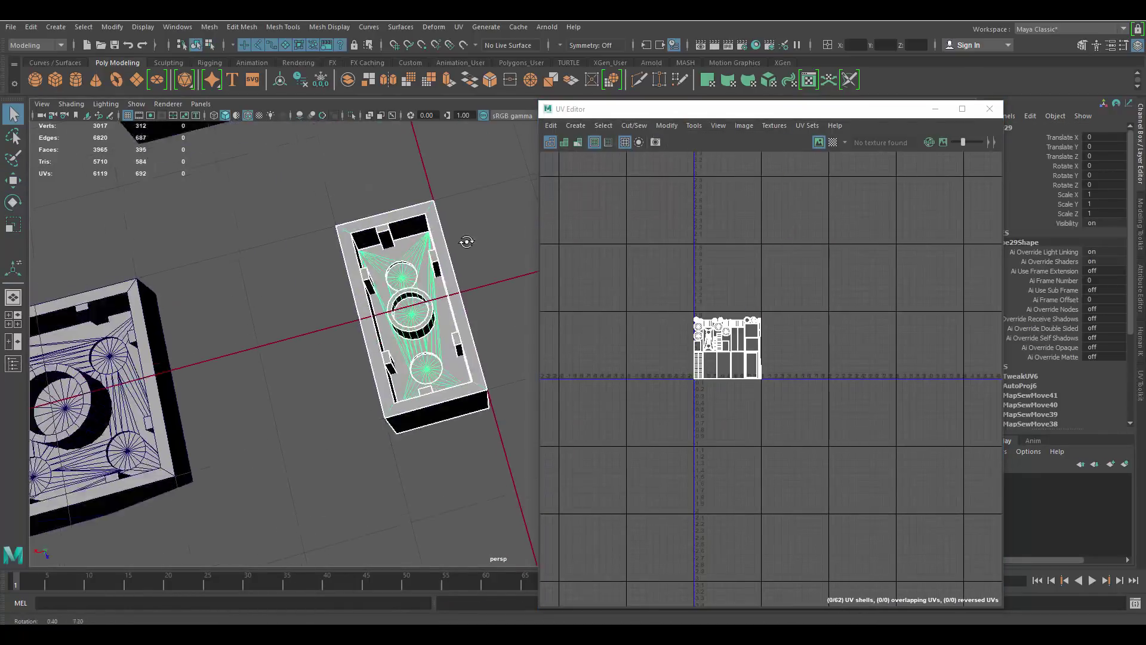
pyautogui.keyDown('alt'); pyautogui.moveTo(466, 241); pyautogui.dragTo(502, 364); pyautogui.keyUp('alt')
pyautogui.scroll(-3, 504, 358)
pyautogui.keyDown('alt'); pyautogui.moveTo(520, 346); pyautogui.dragTo(447, 308, button='middle'); pyautogui.keyUp('alt')
pyautogui.click(447, 308)
pyautogui.press('f')
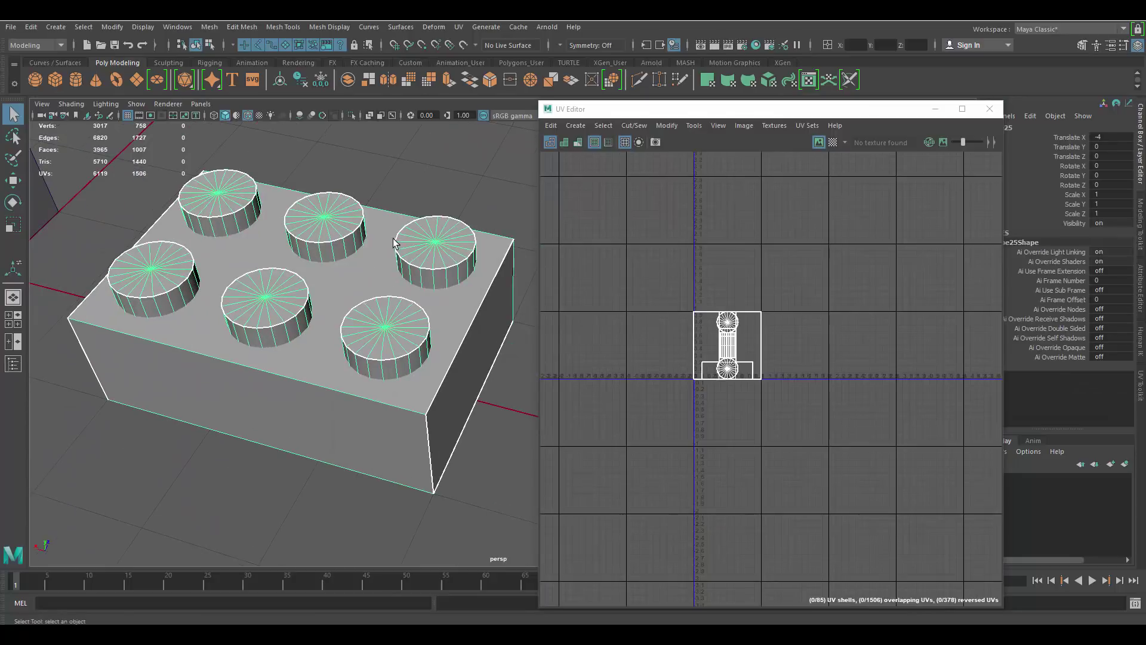
pyautogui.keyDown('shift'); pyautogui.doubleClick(371, 323); pyautogui.keyUp('shift')
pyautogui.press('w')
pyautogui.scroll(3, 729, 343)
pyautogui.moveTo(698, 353); pyautogui.dragTo(928, 338)
pyautogui.scroll(4, 818, 322)
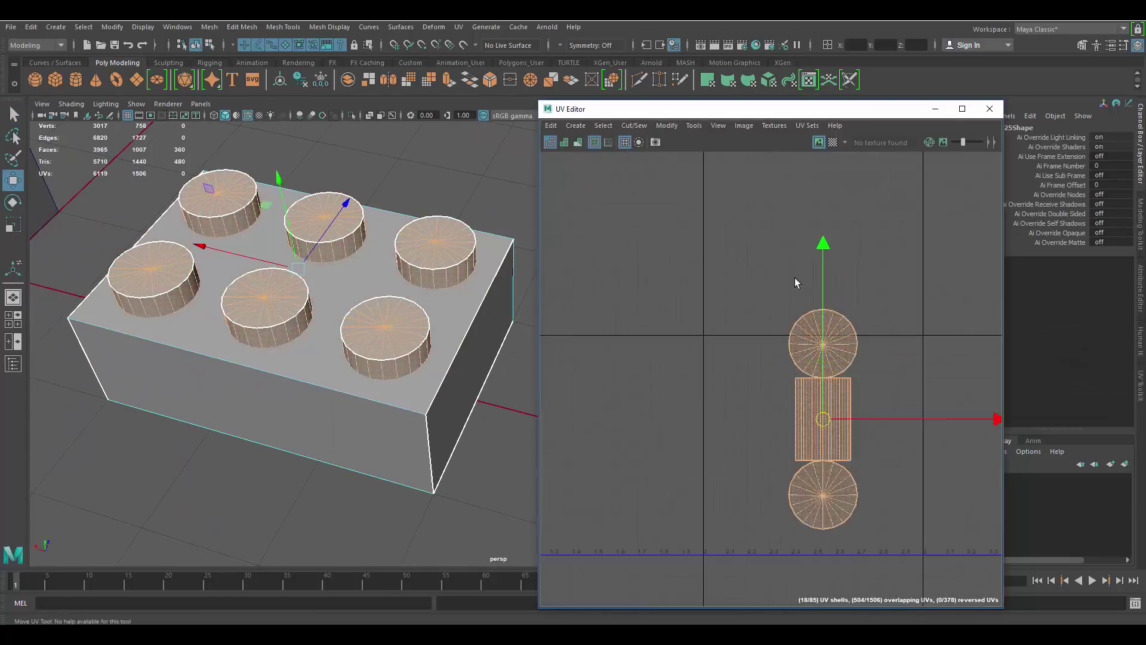
# Move the 2×3 brick's stud cap UVs up away from the stud walls and shorten the wall shell
pyautogui.moveTo(795, 278); pyautogui.dragTo(848, 281, button='right')
pyautogui.moveTo(920, 292); pyautogui.dragTo(753, 350)
pyautogui.keyDown('ctrl'); pyautogui.moveTo(818, 314); pyautogui.dragTo(900, 283, button='right'); pyautogui.keyUp('ctrl')
pyautogui.moveTo(823, 344); pyautogui.dragTo(819, 312)
pyautogui.scroll(4, 826, 362)
pyautogui.keyDown('alt'); pyautogui.moveTo(826, 363); pyautogui.dragTo(736, 345, button='middle'); pyautogui.keyUp('alt')
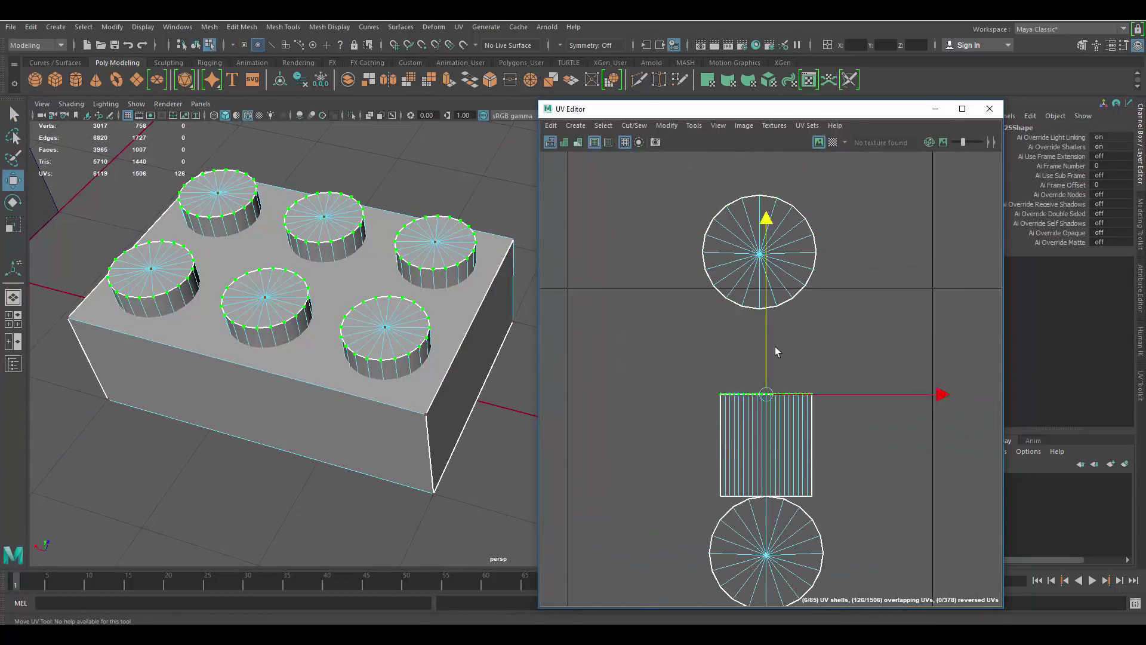
pyautogui.scroll(-5, 807, 403)
pyautogui.keyDown('alt'); pyautogui.moveTo(807, 403); pyautogui.dragTo(919, 370, button='middle'); pyautogui.keyUp('alt')
# Apply an automatic UV projection to the 2×3 brick's body faces and move the shells above and beside the 0–1 square
pyautogui.moveTo(263, 287); pyautogui.dragTo(263, 334, button='right')
pyautogui.doubleClick(269, 376)
pyautogui.click(768, 79)
pyautogui.keyDown('alt'); pyautogui.moveTo(687, 358); pyautogui.dragTo(776, 354, button='middle'); pyautogui.keyUp('alt')
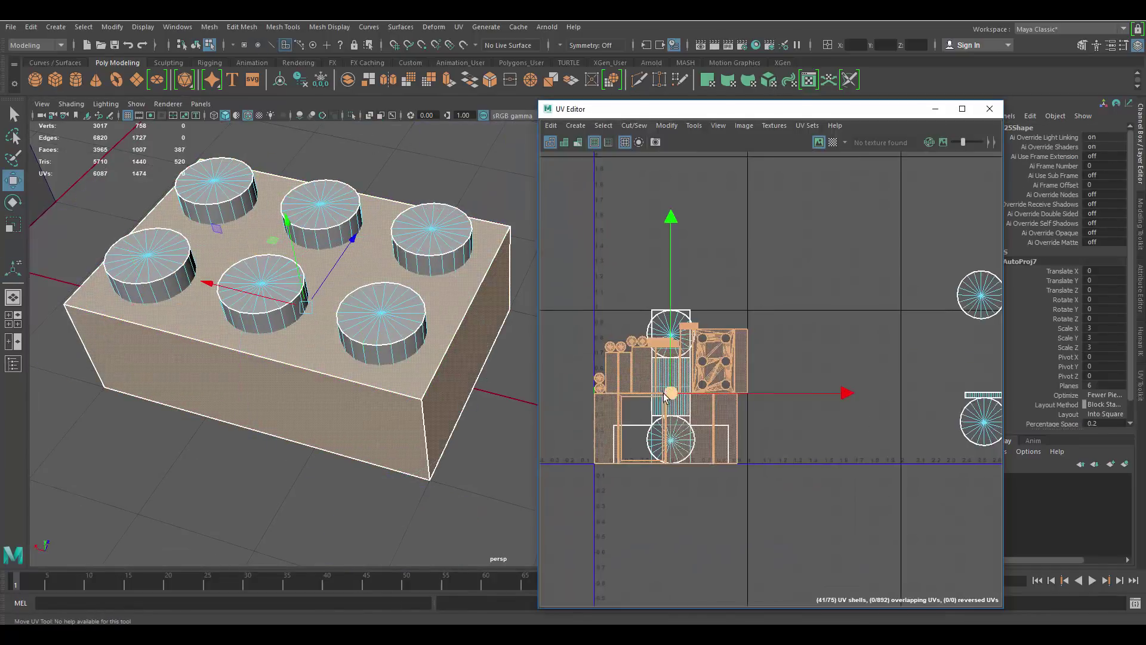
pyautogui.moveTo(670, 392); pyautogui.dragTo(794, 264)
# Join the short ends of the narrow recess wall strips of the 2×3 brick with Move and Sew
pyautogui.keyDown('alt'); pyautogui.moveTo(772, 188); pyautogui.dragTo(772, 295, button='middle'); pyautogui.keyUp('alt')
pyautogui.scroll(5, 797, 306)
pyautogui.moveTo(719, 317); pyautogui.dragTo(718, 278, button='right')
pyautogui.scroll(3, 751, 310)
pyautogui.click(728, 371)
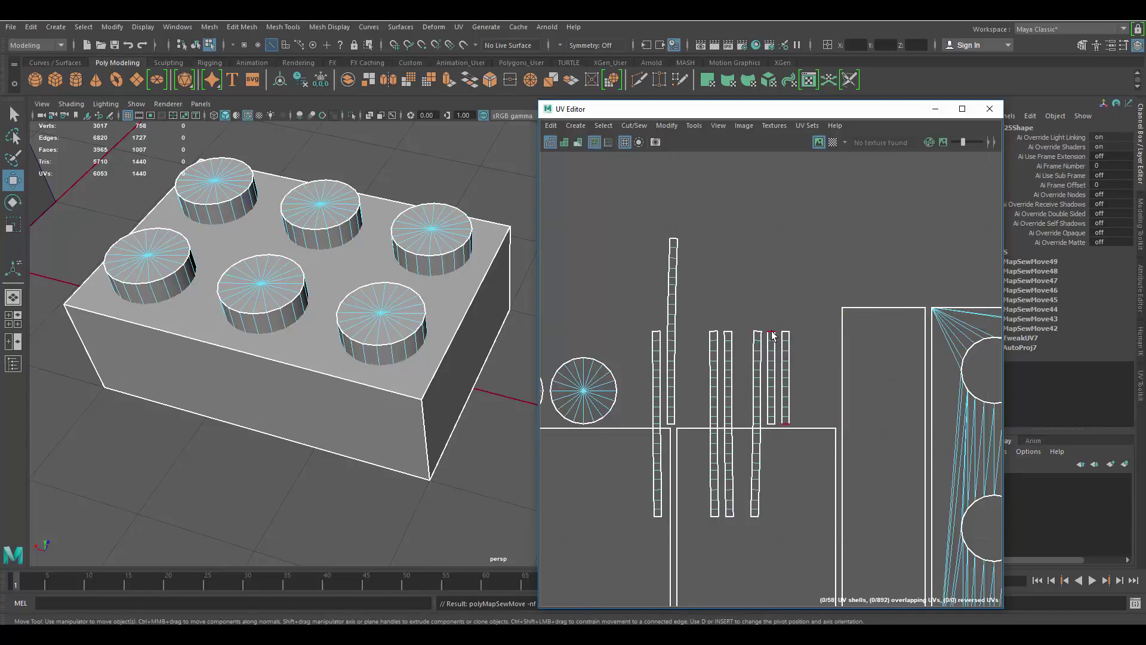
pyautogui.press('g')
# Select the faces of both underside tubes of the 2×3 brick and apply an automatic UV projection to them
pyautogui.scroll(-8, 760, 322)
pyautogui.moveTo(374, 280); pyautogui.dragTo(373, 313, button='right')
pyautogui.doubleClick(346, 359)
pyautogui.keyDown('alt'); pyautogui.moveTo(346, 358); pyautogui.dragTo(311, 197); pyautogui.keyUp('alt')
pyautogui.doubleClick(357, 334)
pyautogui.keyDown('shift'); pyautogui.click(234, 369); pyautogui.keyUp('shift')
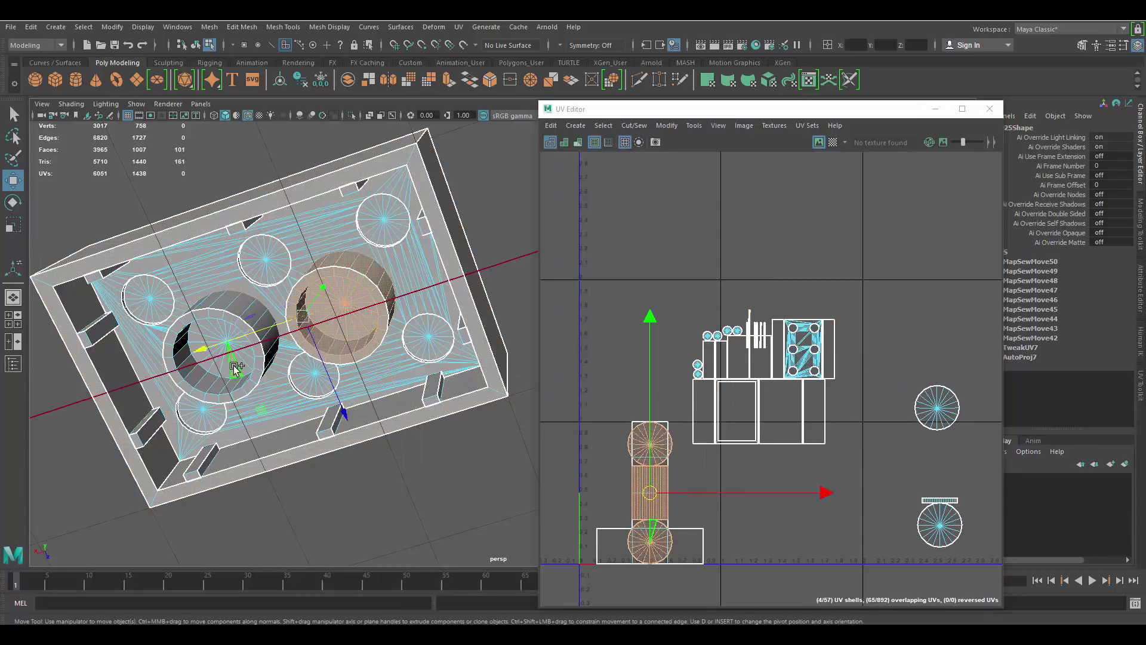
pyautogui.click(788, 79)
# Sew the wall pieces of the 2×3 brick's two tubes into continuous UV strips
pyautogui.scroll(3, 716, 270)
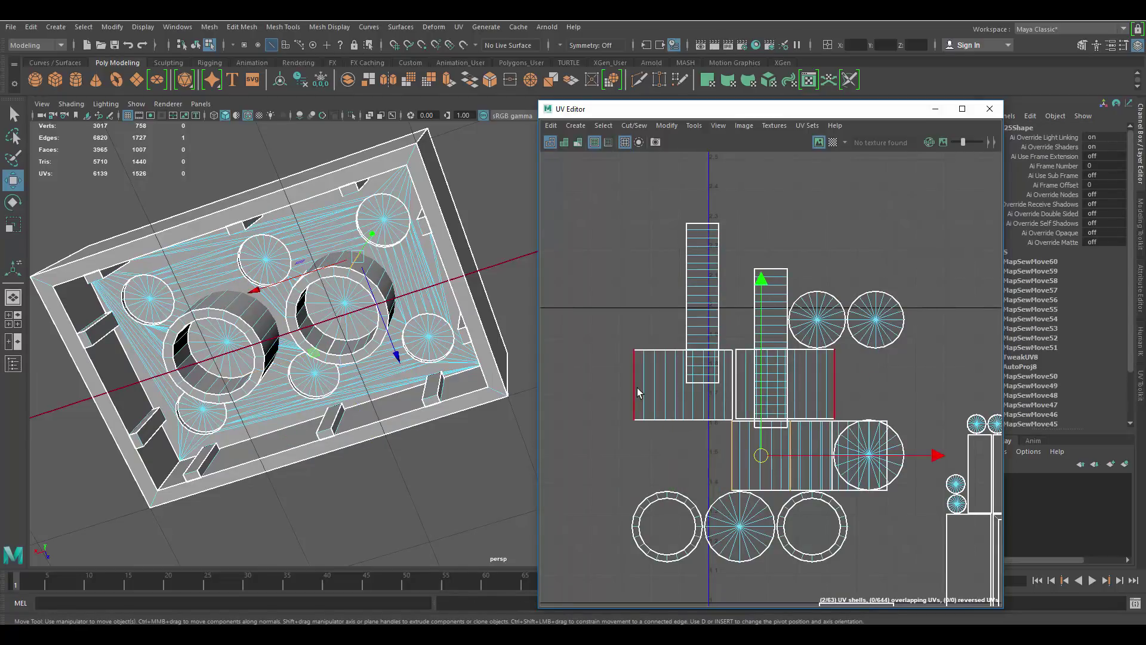
pyautogui.scroll(-5, 710, 374)
pyautogui.keyDown('alt'); pyautogui.moveTo(711, 374); pyautogui.dragTo(611, 322, button='middle'); pyautogui.keyUp('alt')
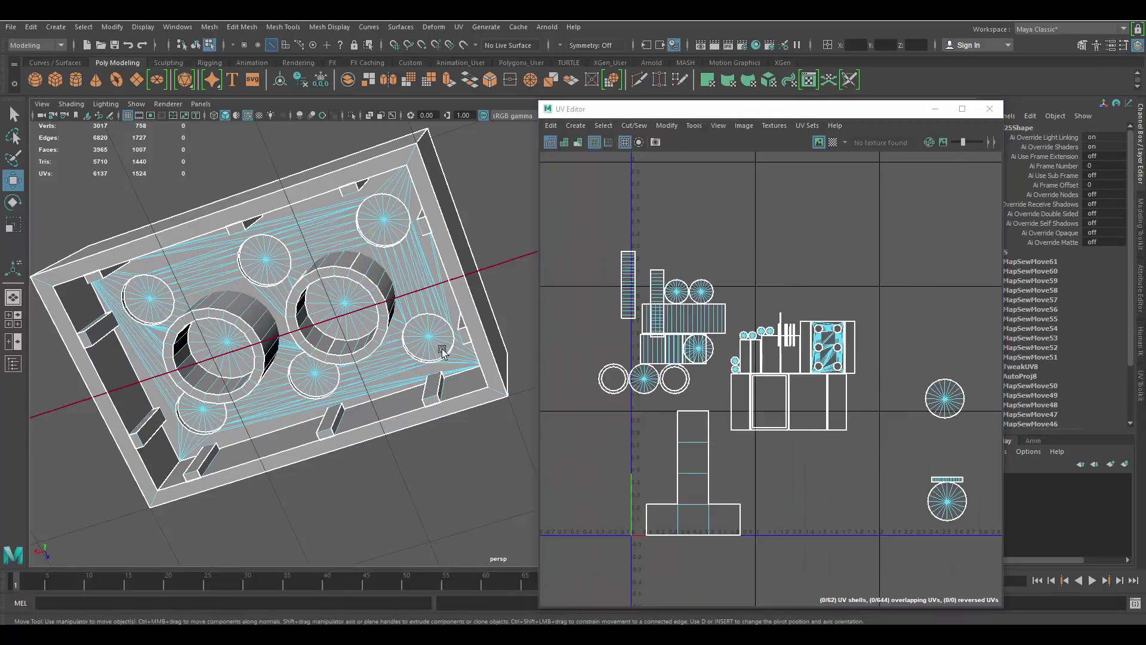
# Apply an automatic UV projection to the 2×3 brick's ribs and lay out all of the brick's UVs
pyautogui.keyDown('alt'); pyautogui.moveTo(707, 388); pyautogui.dragTo(727, 314, button='middle'); pyautogui.keyUp('alt')
pyautogui.moveTo(771, 382); pyautogui.dragTo(770, 430, button='right')
pyautogui.moveTo(675, 478); pyautogui.dragTo(746, 412)
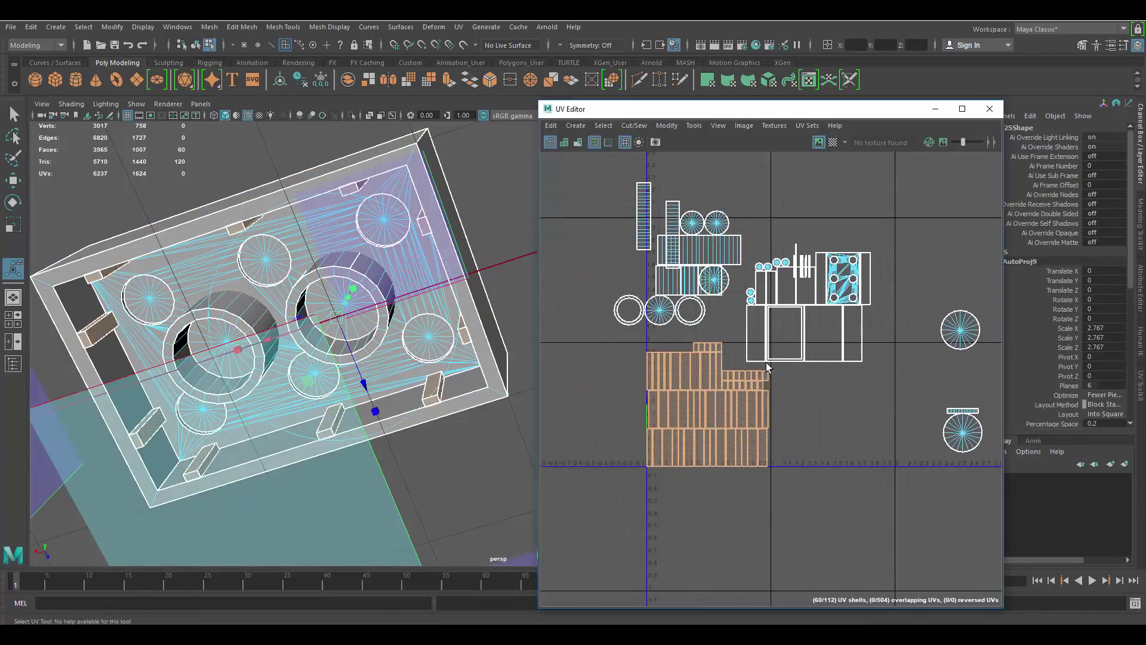
pyautogui.click(550, 125)
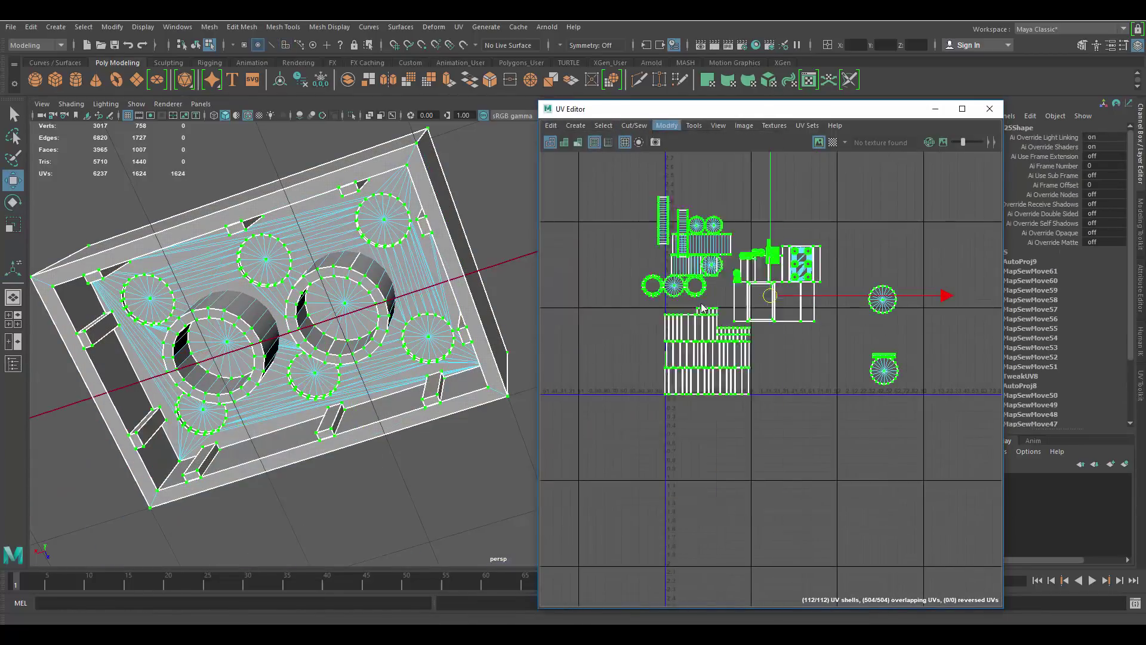
pyautogui.rightClick(340, 317)
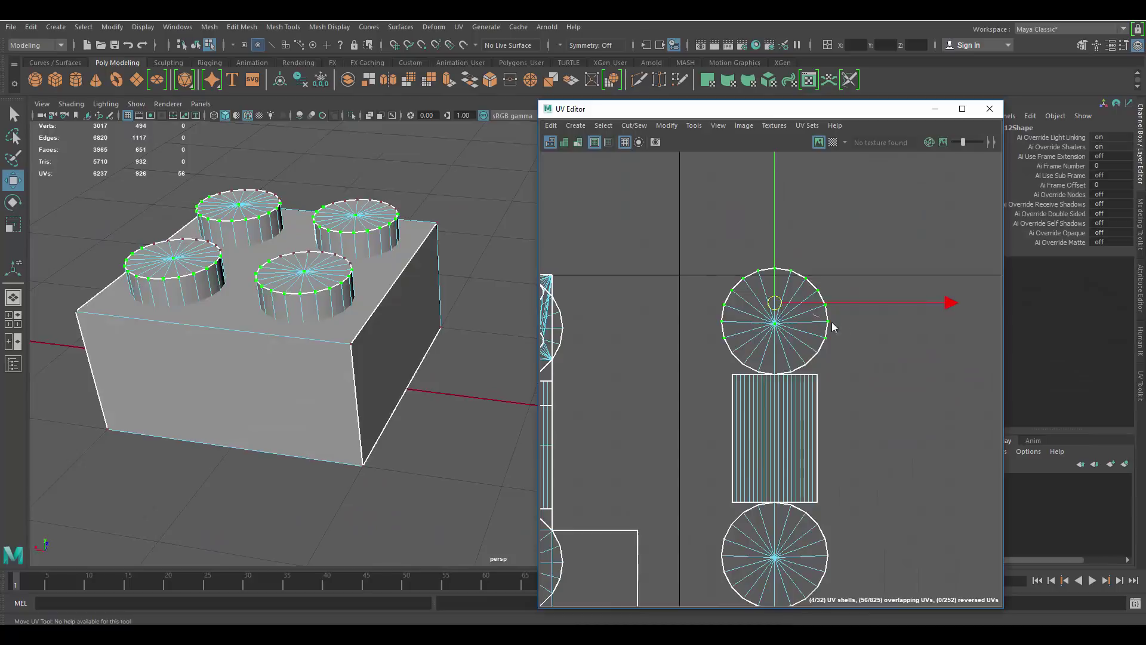
# Move the 2×2 brick's stud cap UVs upward and shorten the stud wall shell
pyautogui.keyDown('ctrl'); pyautogui.moveTo(814, 315); pyautogui.dragTo(782, 337, button='right'); pyautogui.keyUp('ctrl')
pyautogui.moveTo(775, 320); pyautogui.dragTo(772, 272)
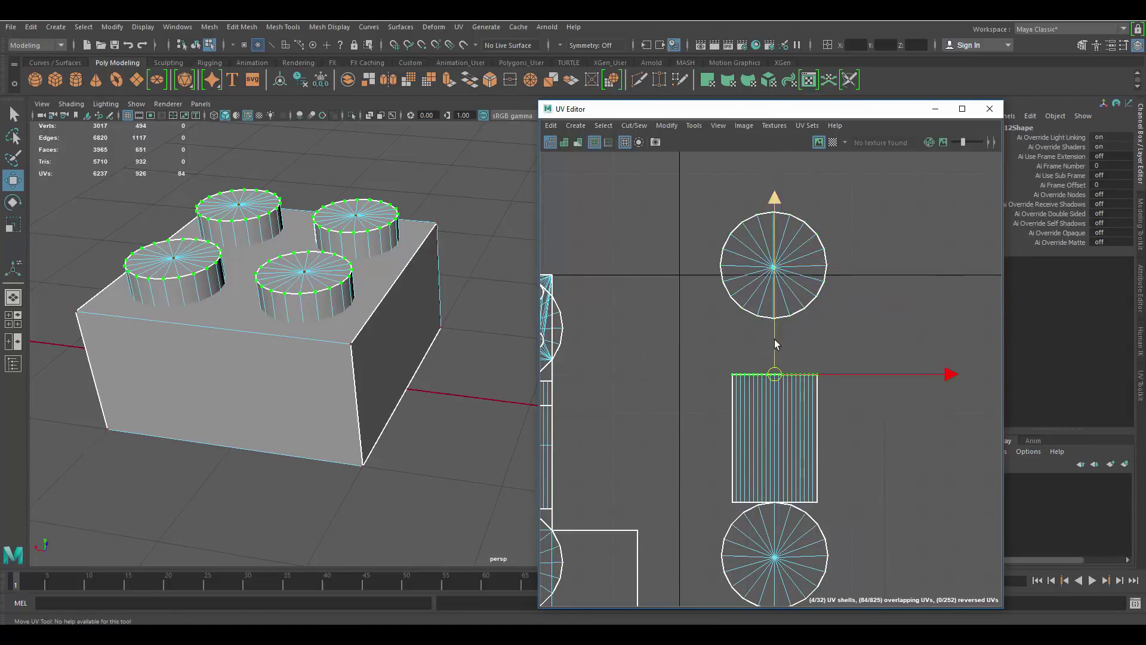
pyautogui.moveTo(775, 339); pyautogui.dragTo(800, 456)
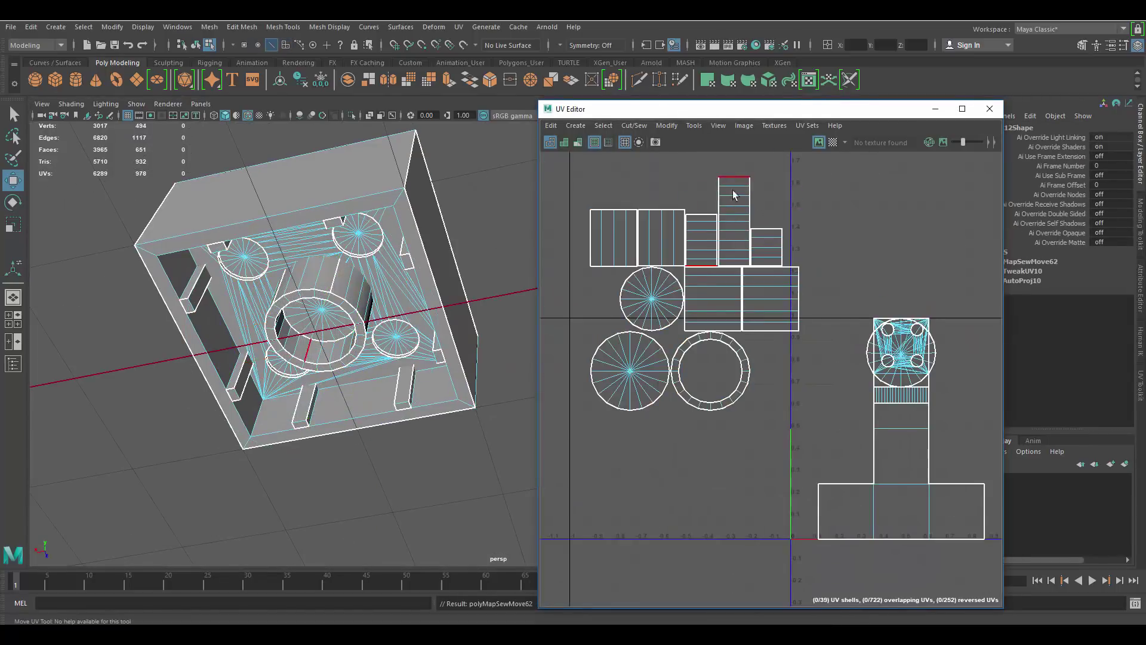
# Apply an automatic UV projection to the 2×2 brick's four underside recesses and move their shells above the body shells
pyautogui.keyDown('alt'); pyautogui.moveTo(728, 190); pyautogui.dragTo(727, 208, button='middle'); pyautogui.keyUp('alt')
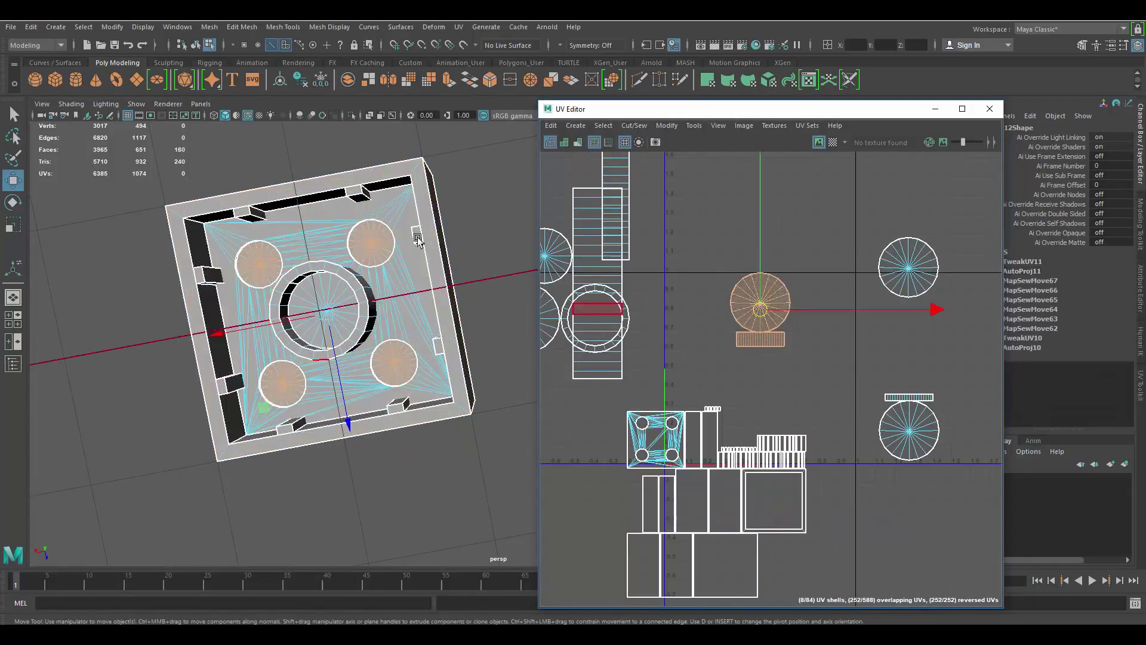
pyautogui.moveTo(418, 240)
pyautogui.keyDown('alt'); pyautogui.mouseDown()
pyautogui.moveTo(402, 212)
pyautogui.moveTo(412, 232)
pyautogui.mouseUp(); pyautogui.keyUp('alt')
pyautogui.click(768, 80)
pyautogui.press('w')
pyautogui.moveTo(749, 376); pyautogui.dragTo(770, 279)
pyautogui.keyDown('alt'); pyautogui.moveTo(757, 233); pyautogui.dragTo(772, 295, button='middle'); pyautogui.keyUp('alt')
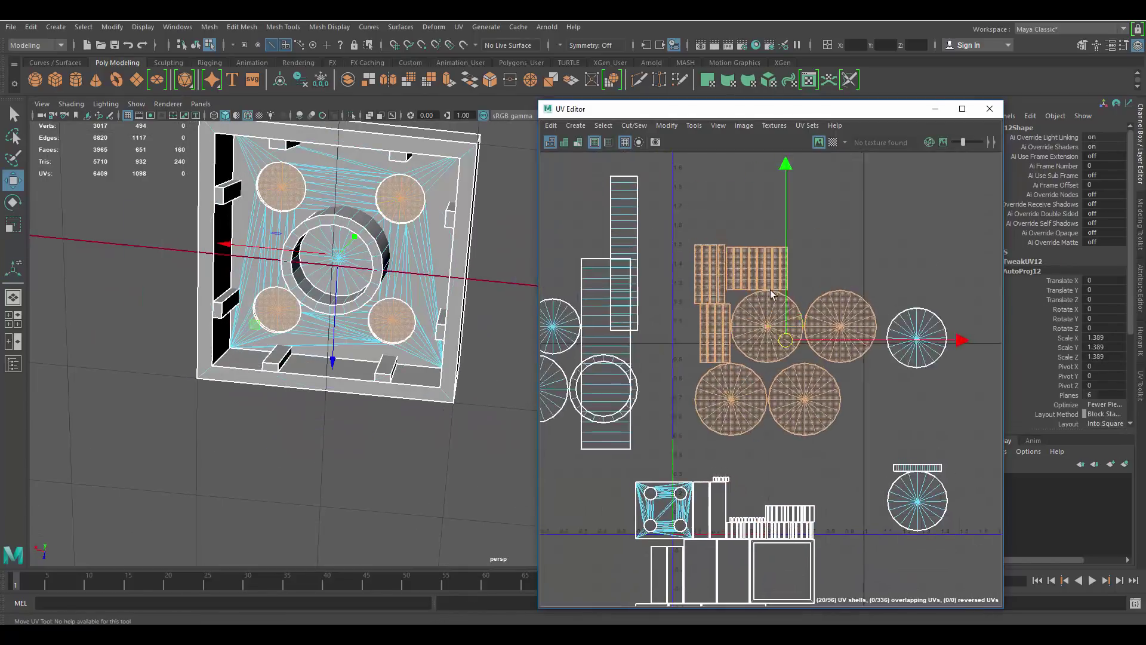
# Join the wall strips of the 2×2 brick's four recesses end to end with Move and Sew
pyautogui.scroll(5, 752, 271)
pyautogui.click(642, 224)
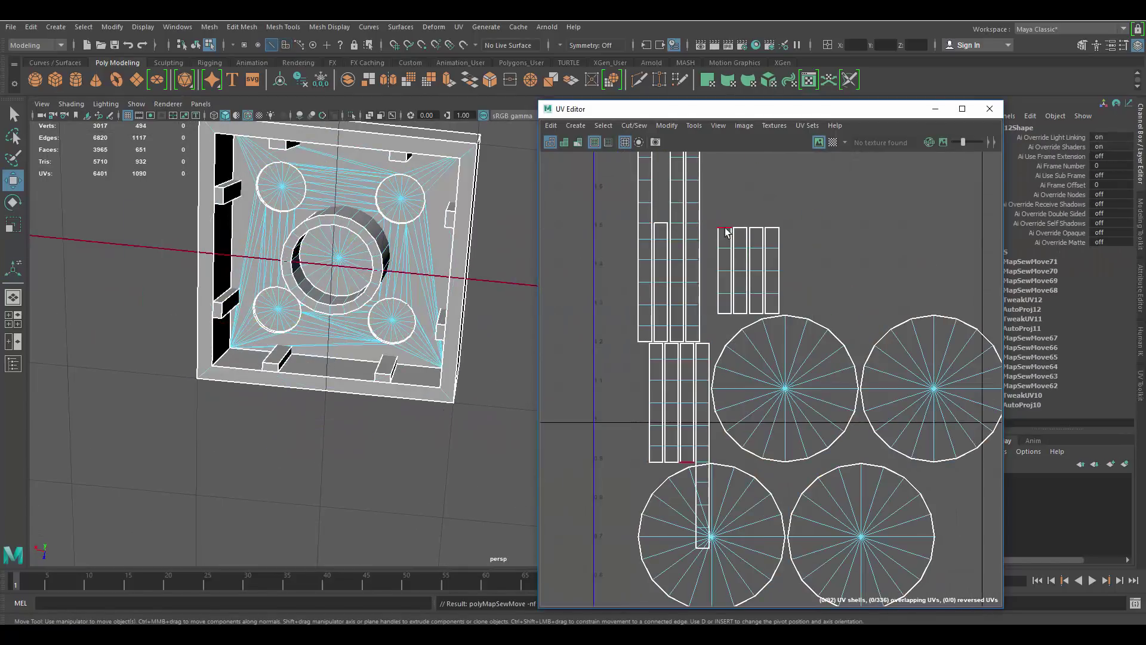
pyautogui.click(669, 344)
pyautogui.press('g')
pyautogui.scroll(-3, 703, 301)
pyautogui.scroll(-7, 705, 302)
# Select all UVs of the 2×2 brick and lay them out in the 0–1 square
pyautogui.moveTo(634, 202); pyautogui.dragTo(672, 201, button='right')
pyautogui.moveTo(633, 200); pyautogui.dragTo(836, 472)
pyautogui.scroll(2, 652, 191)
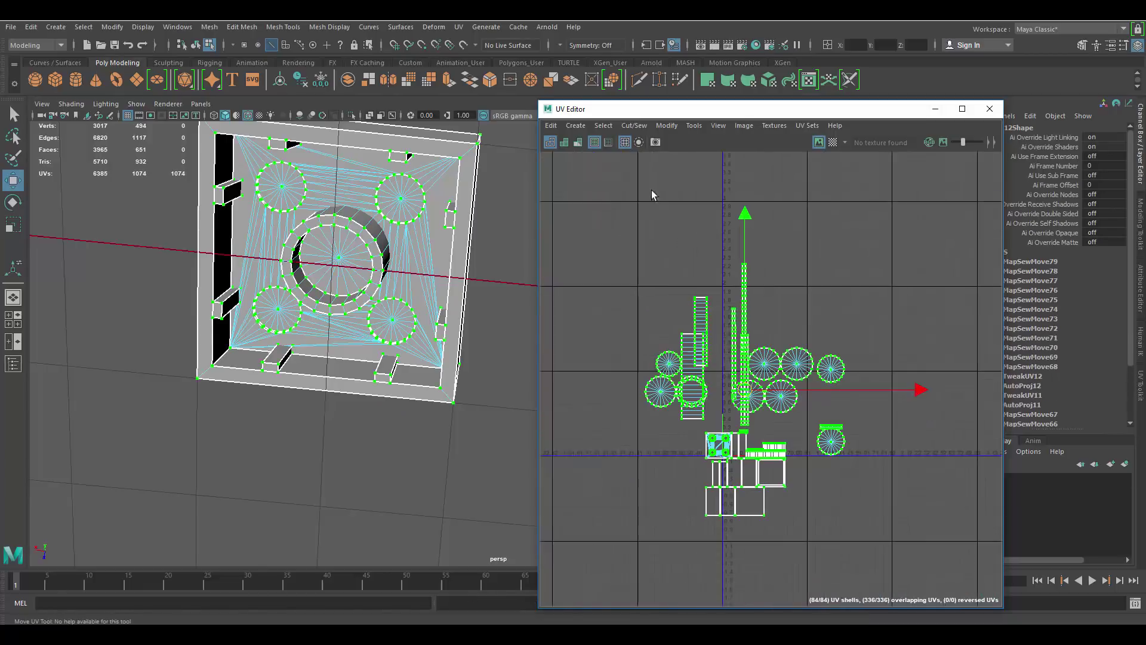
pyautogui.click(668, 125)
pyautogui.click(706, 305)
pyautogui.scroll(4, 772, 387)
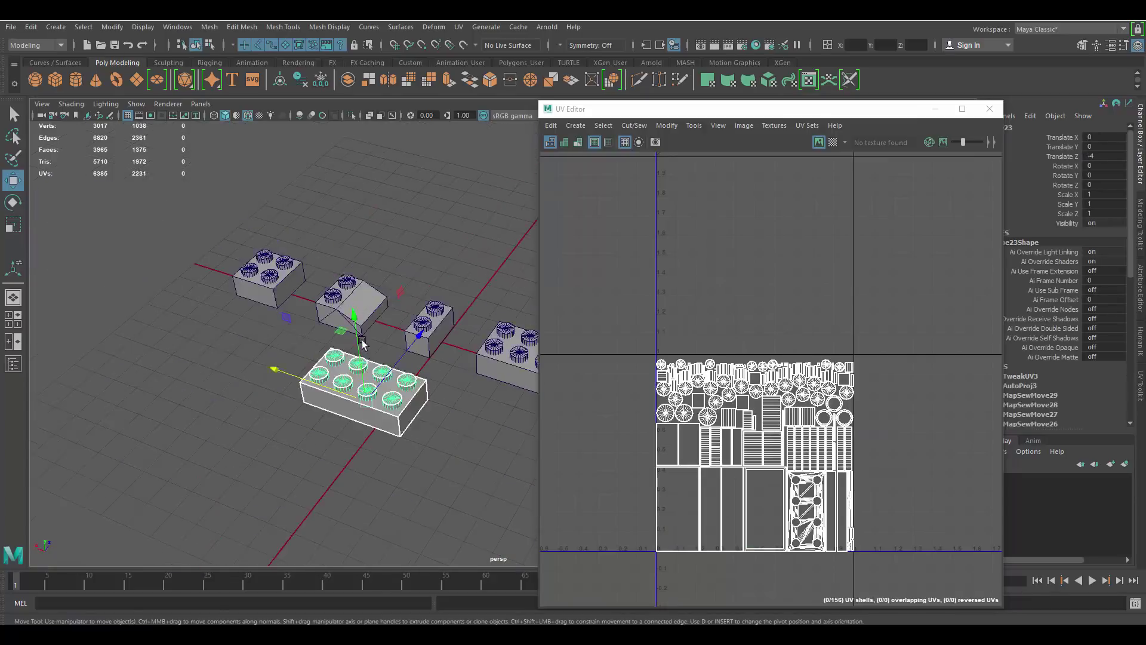
# Select both studs of the sloped brick and move their UV shells out beside the 0–1 square
pyautogui.keyDown('alt'); pyautogui.moveTo(362, 341); pyautogui.dragTo(426, 343, button='middle'); pyautogui.keyUp('alt')
pyautogui.scroll(5, 418, 335)
pyautogui.click(314, 263)
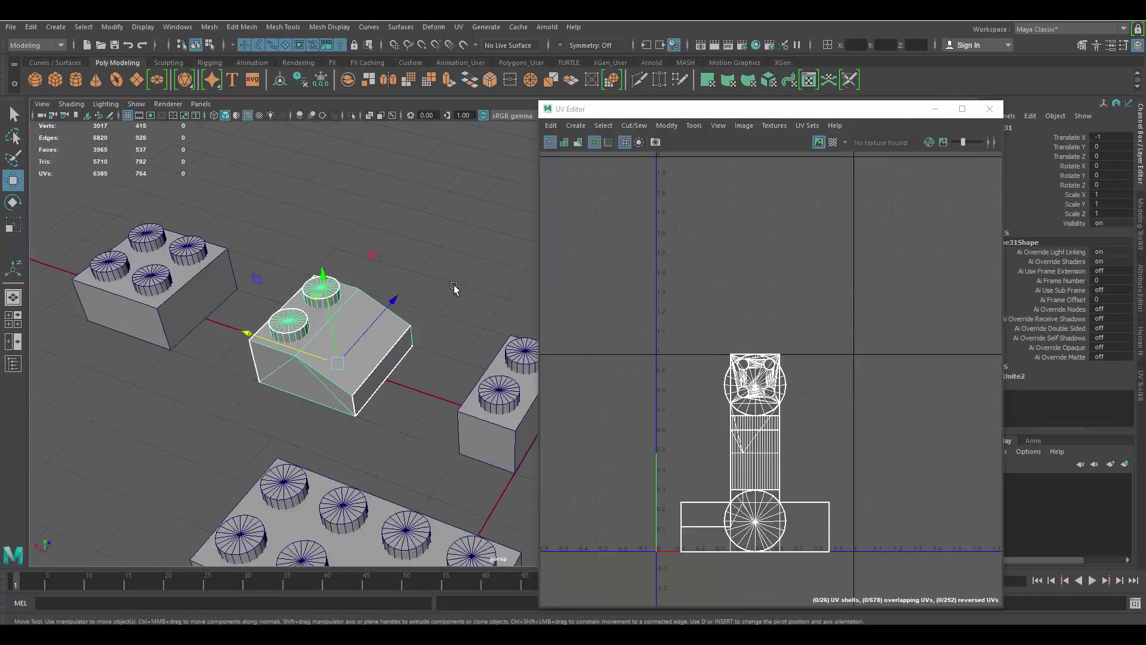
pyautogui.keyDown('alt'); pyautogui.moveTo(173, 220); pyautogui.dragTo(292, 216, button='middle'); pyautogui.keyUp('alt')
pyautogui.scroll(5, 292, 216)
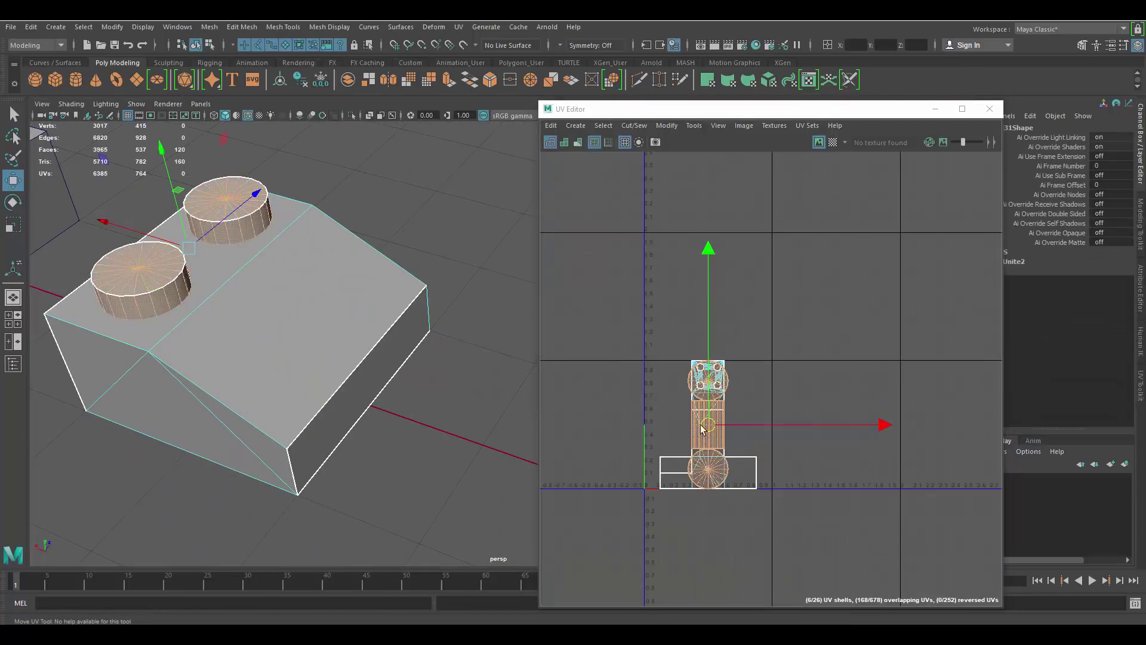
pyautogui.scroll(3, 657, 282)
pyautogui.keyDown('alt'); pyautogui.moveTo(658, 281); pyautogui.dragTo(702, 291, button='middle'); pyautogui.keyUp('alt')
# Move the sloped brick's stud cap UVs above the stud walls and shorten the wall shell
pyautogui.moveTo(702, 291); pyautogui.dragTo(729, 299)
pyautogui.keyDown('ctrl'); pyautogui.moveTo(729, 300); pyautogui.dragTo(789, 326, button='right'); pyautogui.keyUp('ctrl')
pyautogui.moveTo(708, 316); pyautogui.dragTo(704, 263)
pyautogui.keyDown('alt'); pyautogui.moveTo(701, 349); pyautogui.dragTo(750, 313, button='middle'); pyautogui.keyUp('alt')
pyautogui.scroll(3, 750, 313)
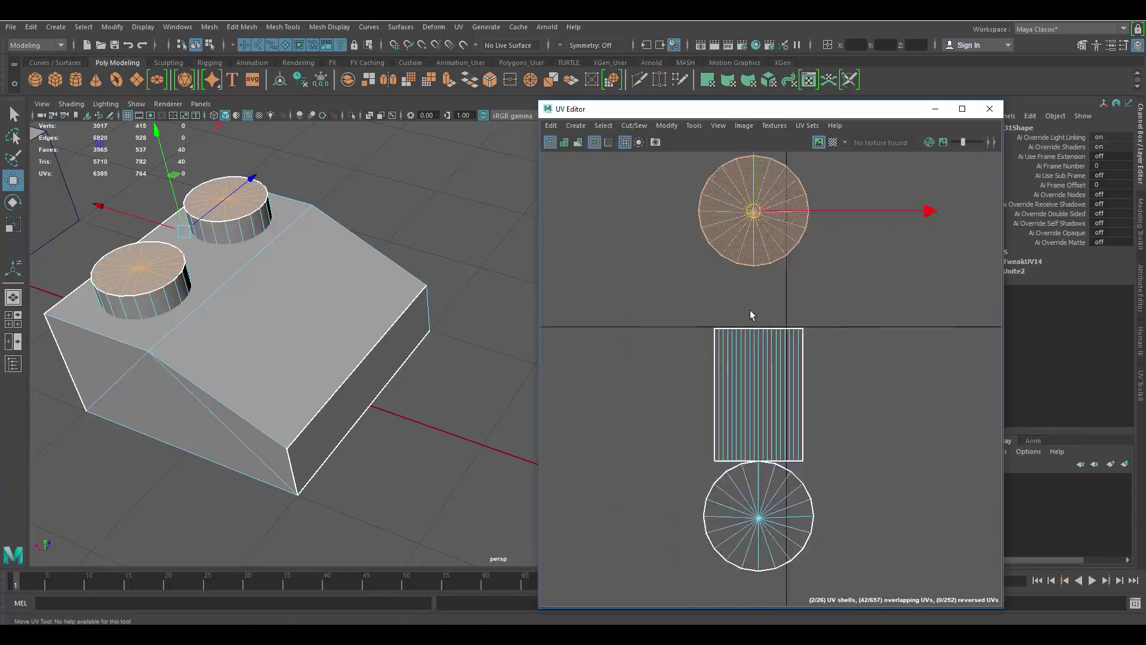
pyautogui.moveTo(750, 313); pyautogui.dragTo(797, 313, button='right')
pyautogui.moveTo(684, 359); pyautogui.dragTo(843, 305)
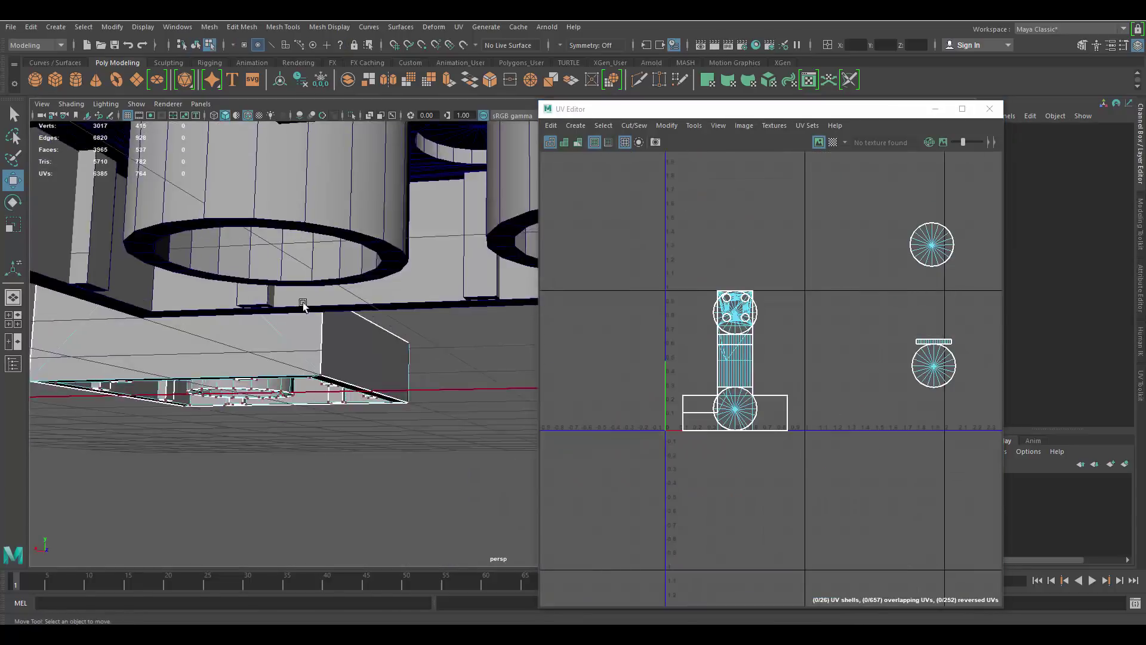
# Apply an automatic UV projection to the sloped brick's underside tube and move its shells above the 0–1 square
pyautogui.click(769, 80)
pyautogui.press('w')
pyautogui.moveTo(732, 360); pyautogui.dragTo(689, 202)
pyautogui.keyDown('alt'); pyautogui.moveTo(689, 202); pyautogui.dragTo(742, 338, button='middle'); pyautogui.keyUp('alt')
pyautogui.scroll(3, 746, 334)
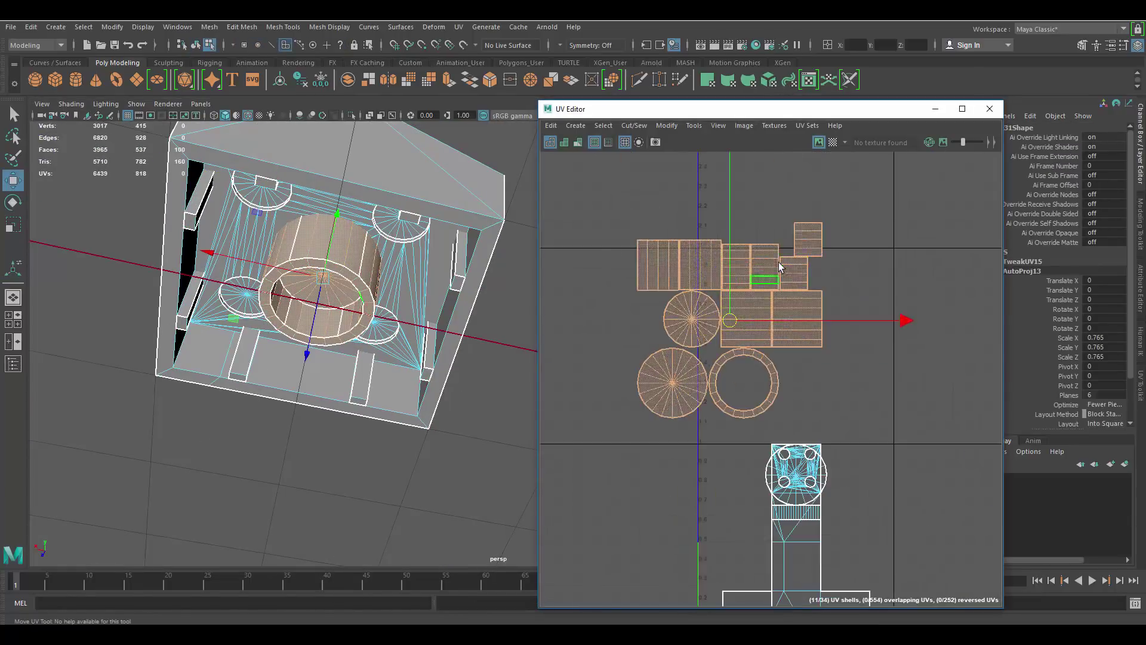
# Sew the sloped brick's tube wall pieces into continuous UV strips
pyautogui.click(770, 244)
pyautogui.moveTo(778, 266); pyautogui.dragTo(806, 281, button='right')
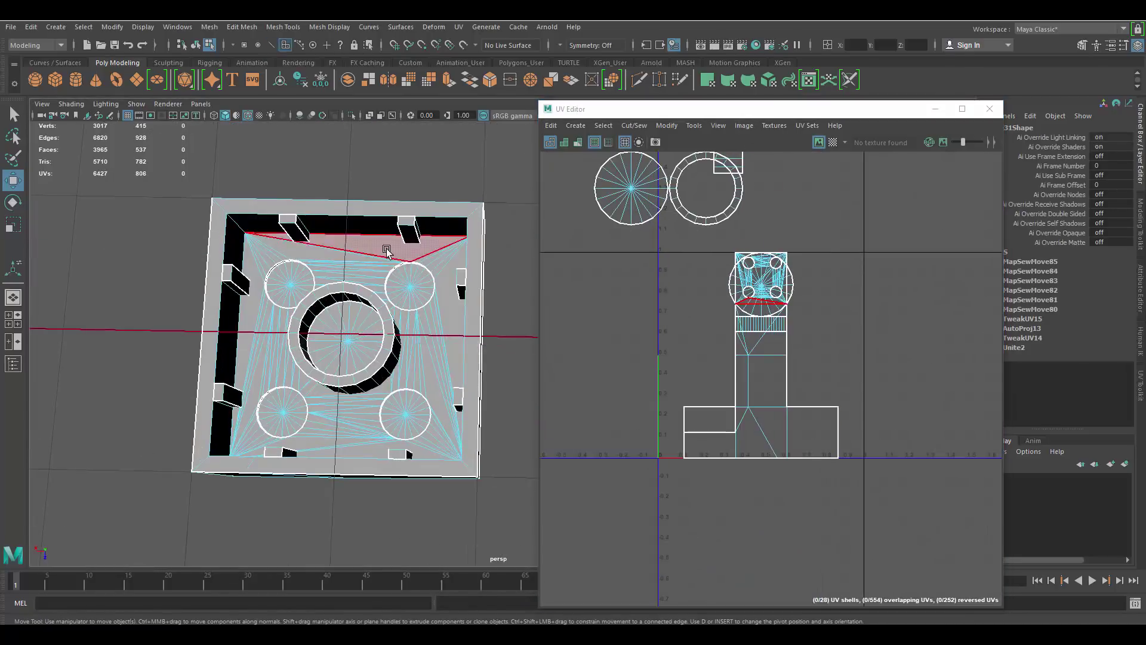
# Apply an automatic UV projection to the sloped brick's body faces and move the shells out beside the 0–1 square
pyautogui.doubleClick(387, 251)
pyautogui.click(769, 80)
pyautogui.scroll(-2, 788, 346)
pyautogui.moveTo(788, 350); pyautogui.dragTo(652, 360)
pyautogui.keyDown('alt'); pyautogui.moveTo(652, 360); pyautogui.dragTo(762, 402, button='middle'); pyautogui.keyUp('alt')
# Sew the wall pieces of the sloped brick's round underside recesses into continuous UV strips
pyautogui.scroll(5, 835, 382)
pyautogui.moveTo(852, 375); pyautogui.dragTo(852, 343, button='right')
pyautogui.scroll(3, 722, 352)
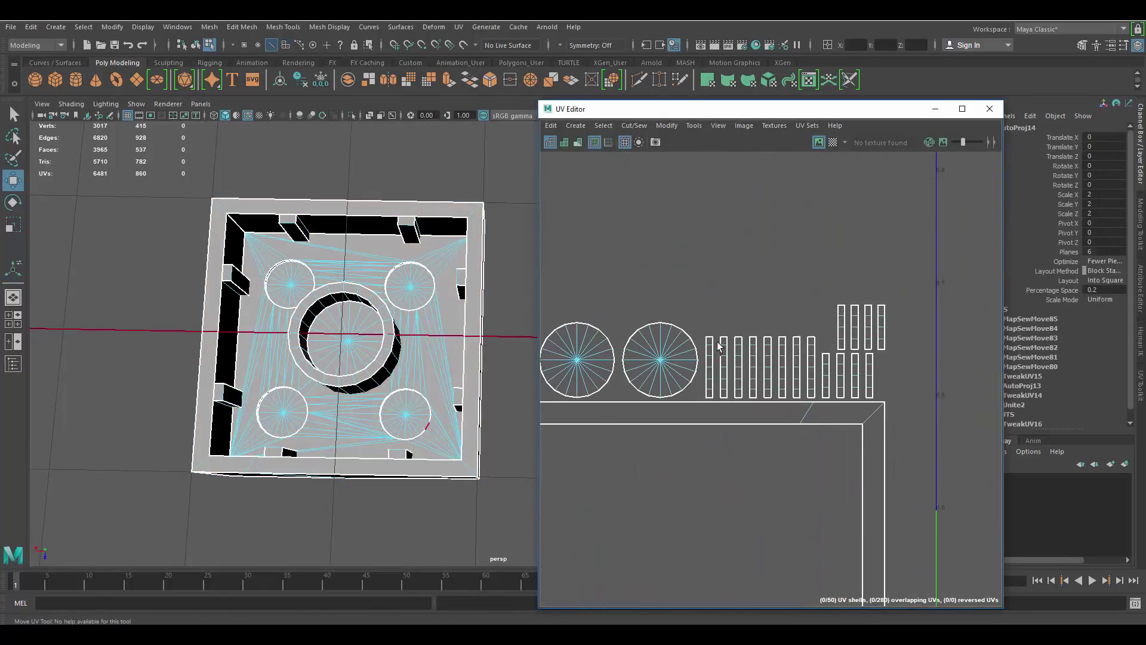
pyautogui.scroll(4, 719, 346)
pyautogui.click(689, 348)
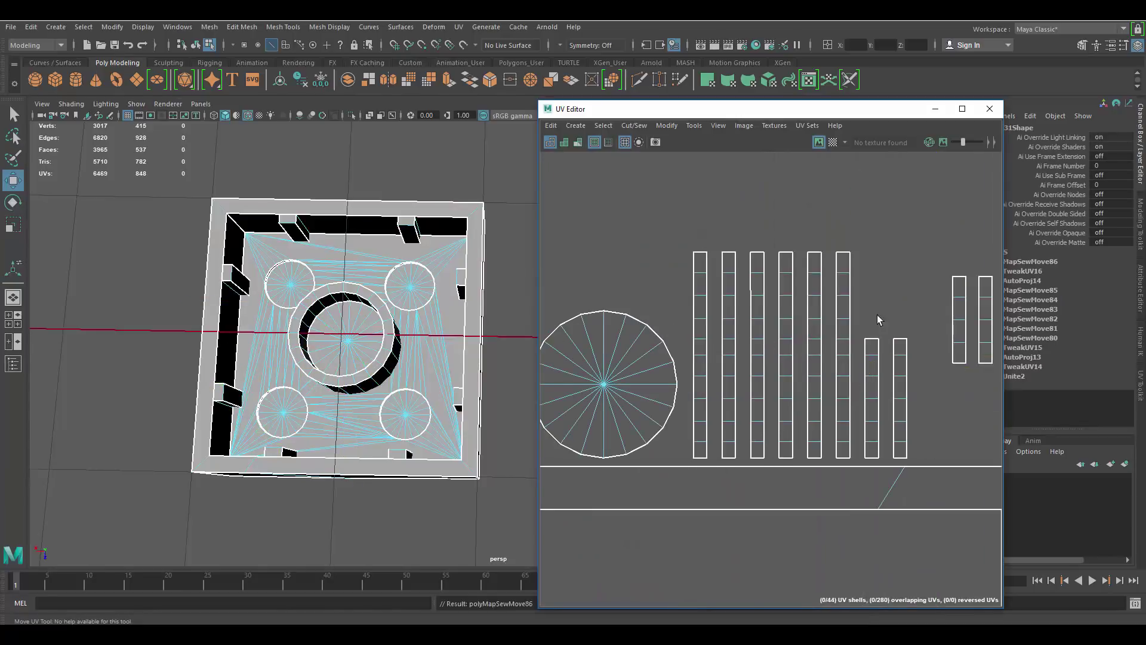
pyautogui.click(803, 350)
pyautogui.keyDown('shift'); pyautogui.click(831, 349); pyautogui.keyUp('shift')
pyautogui.keyDown('alt'); pyautogui.moveTo(878, 320); pyautogui.dragTo(693, 301, button='middle'); pyautogui.keyUp('alt')
pyautogui.click(808, 267)
# Lay out all of the sloped brick's UV shells inside the 0–1 square and return to object selection
pyautogui.scroll(-10, 803, 275)
pyautogui.scroll(-4, 816, 231)
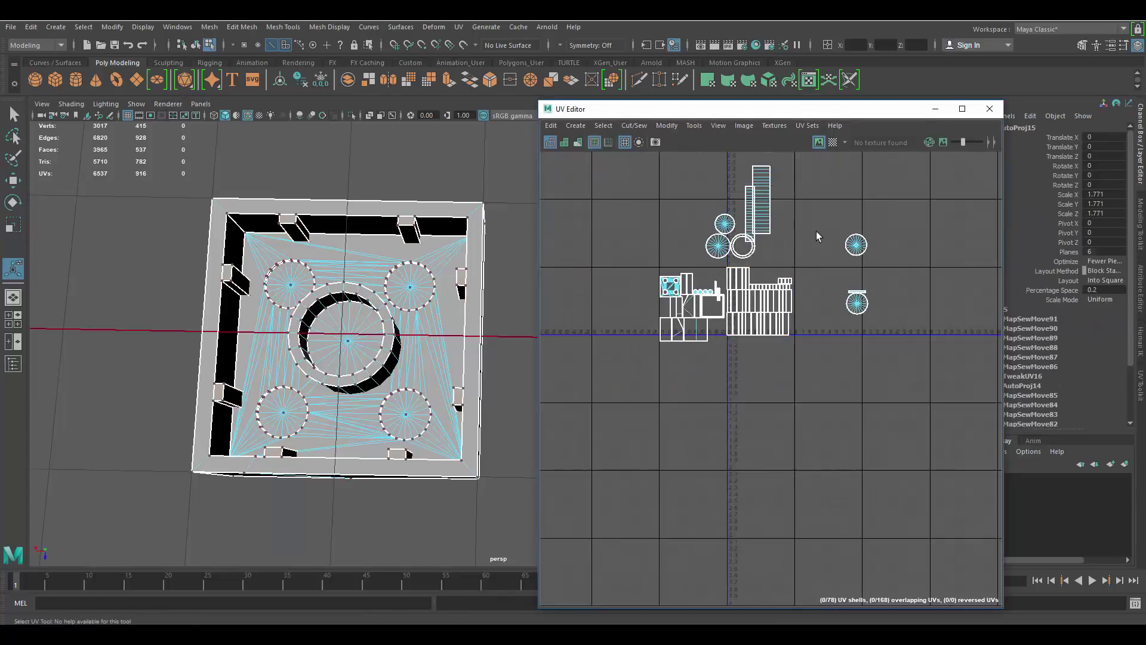
pyautogui.moveTo(884, 155); pyautogui.dragTo(639, 346)
pyautogui.click(667, 125)
pyautogui.click(714, 308)
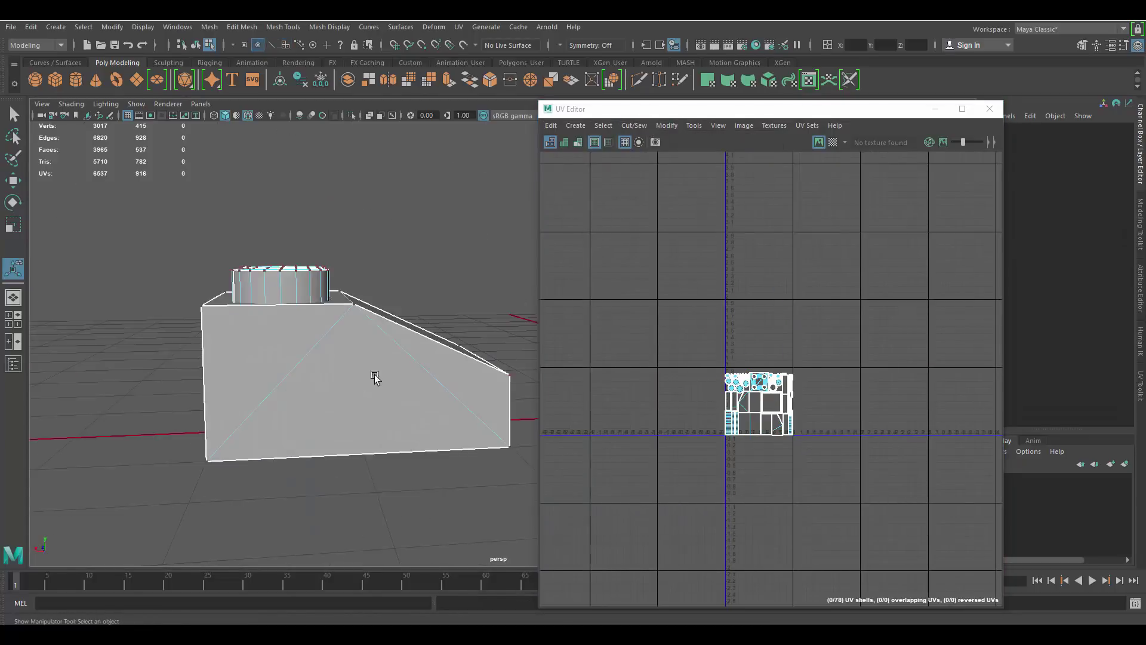
pyautogui.moveTo(375, 377); pyautogui.dragTo(417, 341, button='right')
pyautogui.scroll(-5, 358, 352)
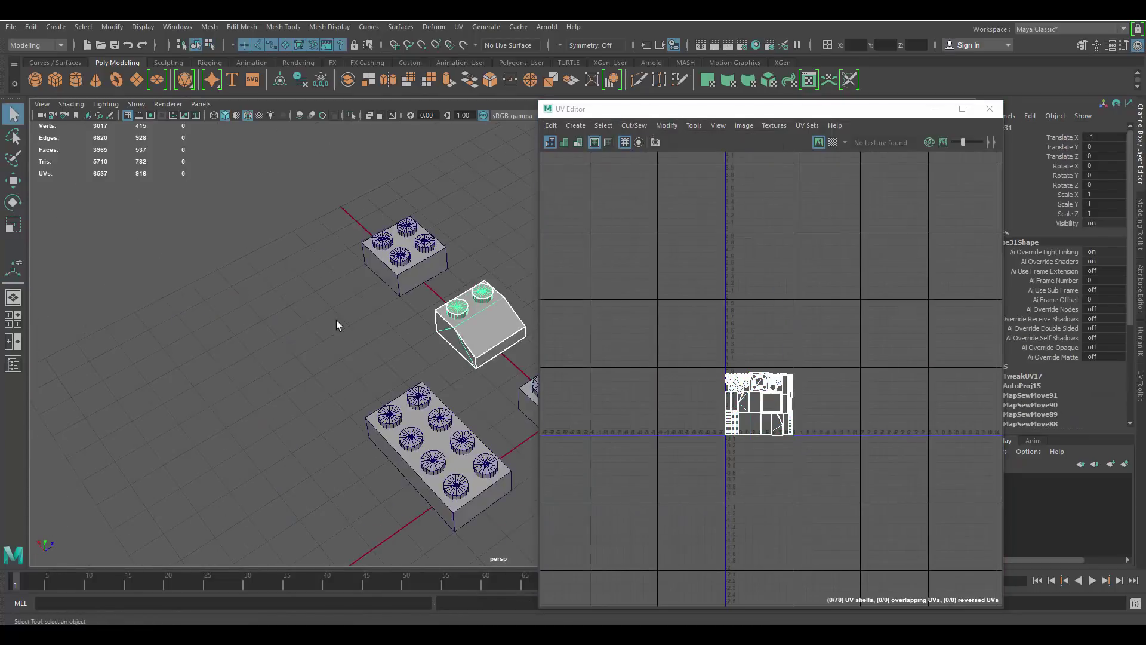
# Select all five bricks and lay out their combined UVs together in the 0–1 square
pyautogui.click(336, 320)
pyautogui.keyDown('alt'); pyautogui.moveTo(336, 320); pyautogui.dragTo(450, 333); pyautogui.keyUp('alt')
pyautogui.keyDown('alt'); pyautogui.moveTo(450, 332); pyautogui.dragTo(381, 310, button='middle'); pyautogui.keyUp('alt')
pyautogui.click(256, 292)
pyautogui.scroll(6, 747, 406)
pyautogui.keyDown('alt'); pyautogui.moveTo(289, 241); pyautogui.dragTo(349, 300); pyautogui.keyUp('alt')
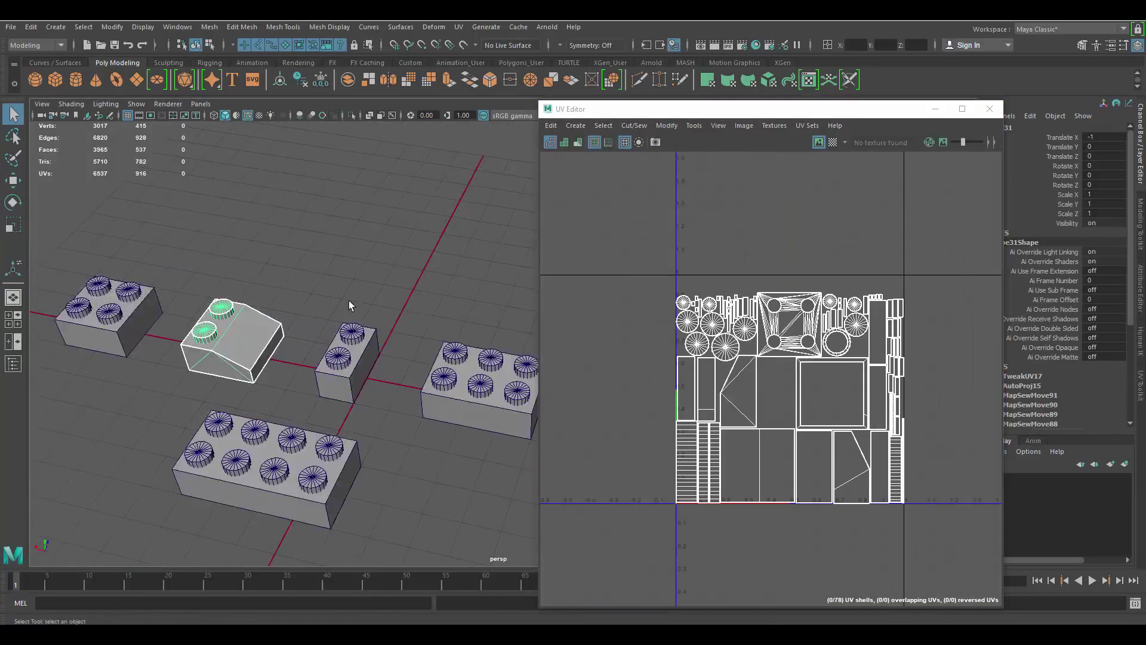
pyautogui.scroll(-5, 349, 300)
pyautogui.keyDown('alt'); pyautogui.moveTo(348, 300); pyautogui.dragTo(227, 283, button='middle'); pyautogui.keyUp('alt')
pyautogui.moveTo(89, 249); pyautogui.dragTo(490, 485)
pyautogui.moveTo(618, 239); pyautogui.dragTo(661, 238, button='right')
pyautogui.moveTo(662, 238); pyautogui.dragTo(958, 532)
pyautogui.click(667, 125)
pyautogui.click(687, 308)
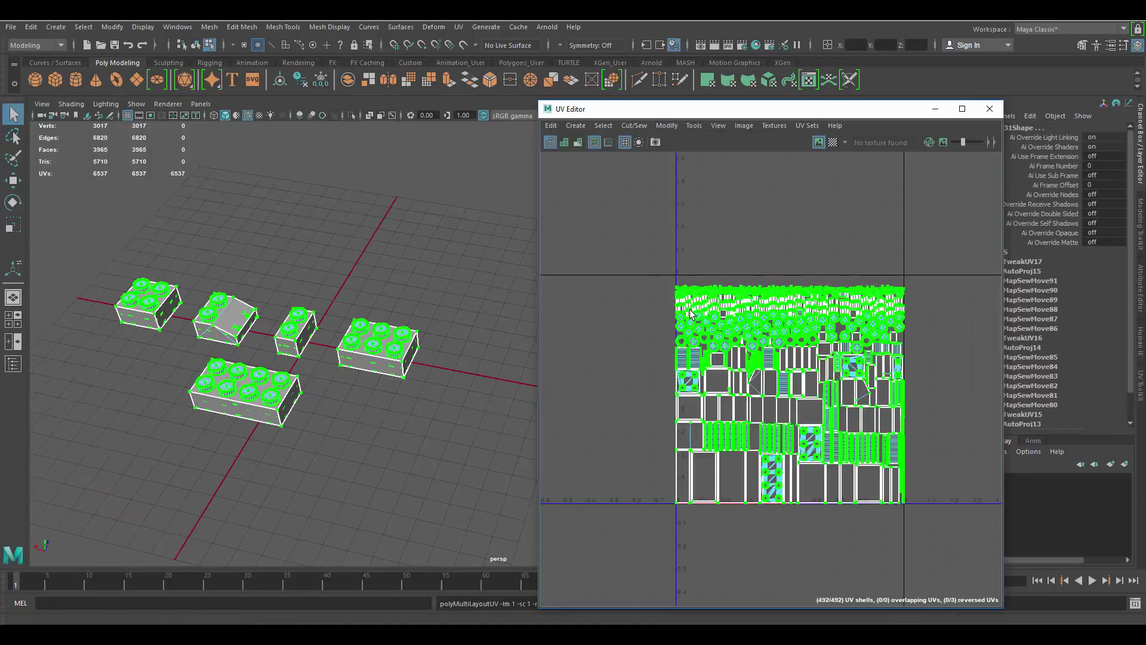
# Clear the UV selection and turn on the checker map display for the combined layout
pyautogui.scroll(3, 781, 328)
pyautogui.click(627, 274)
pyautogui.click(833, 143)
pyautogui.scroll(3, 351, 380)
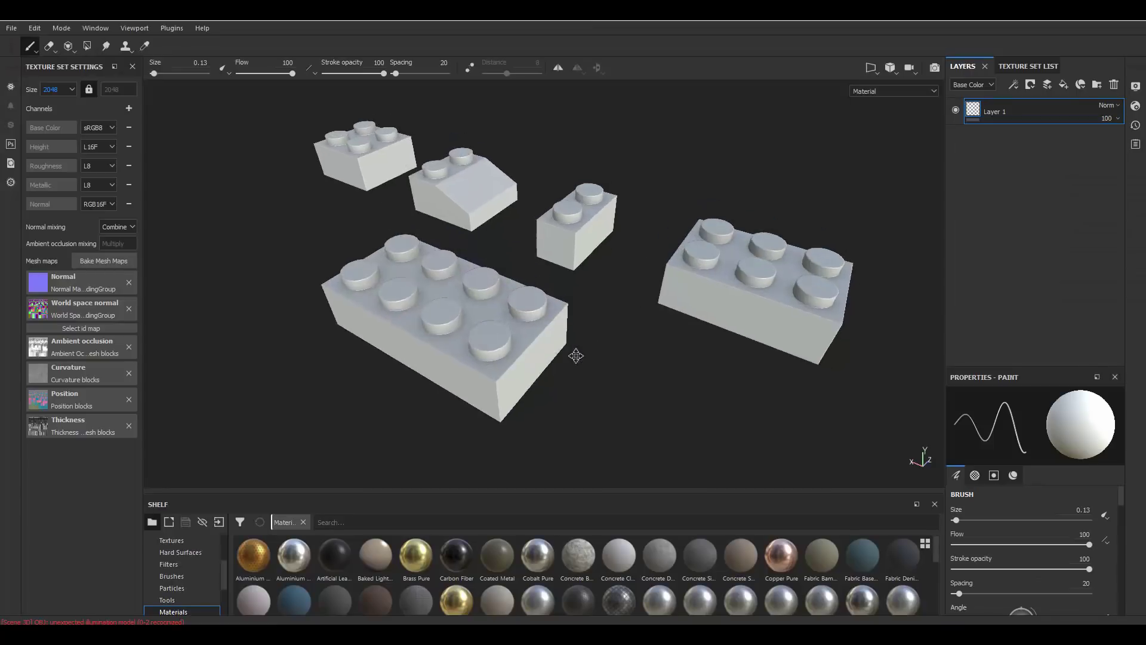
# Switch to Substance Painter and apply the 3dEx_Stylized_Material smart material to the bricks
pyautogui.press('b')
pyautogui.press('b')
pyautogui.press('b')
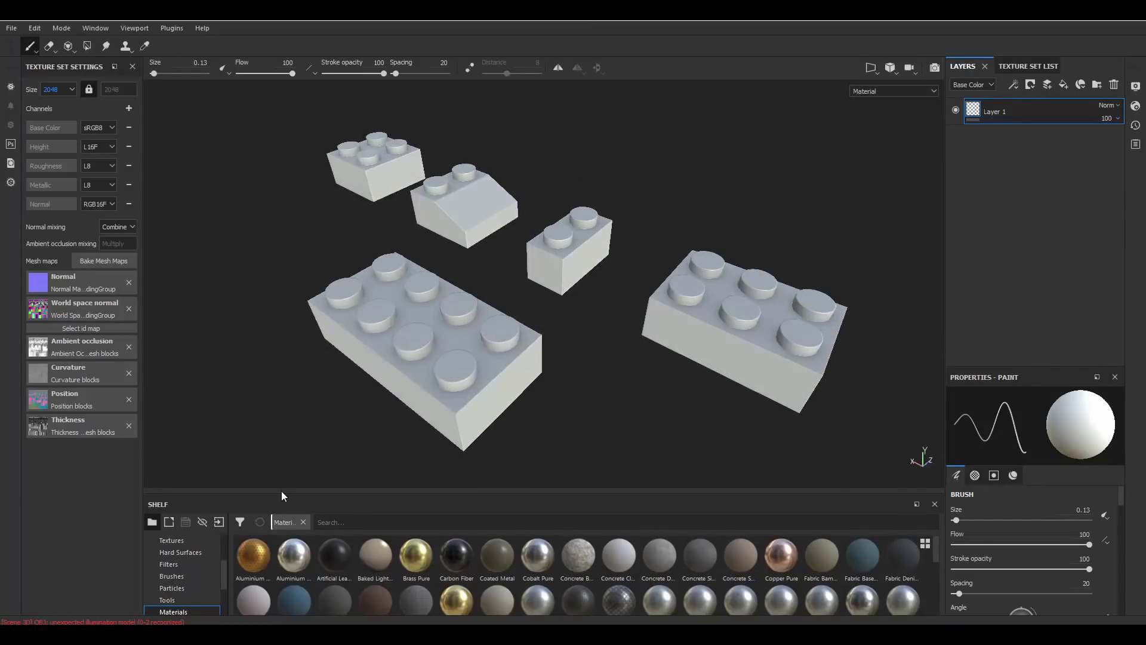
pyautogui.moveTo(281, 492); pyautogui.dragTo(277, 466)
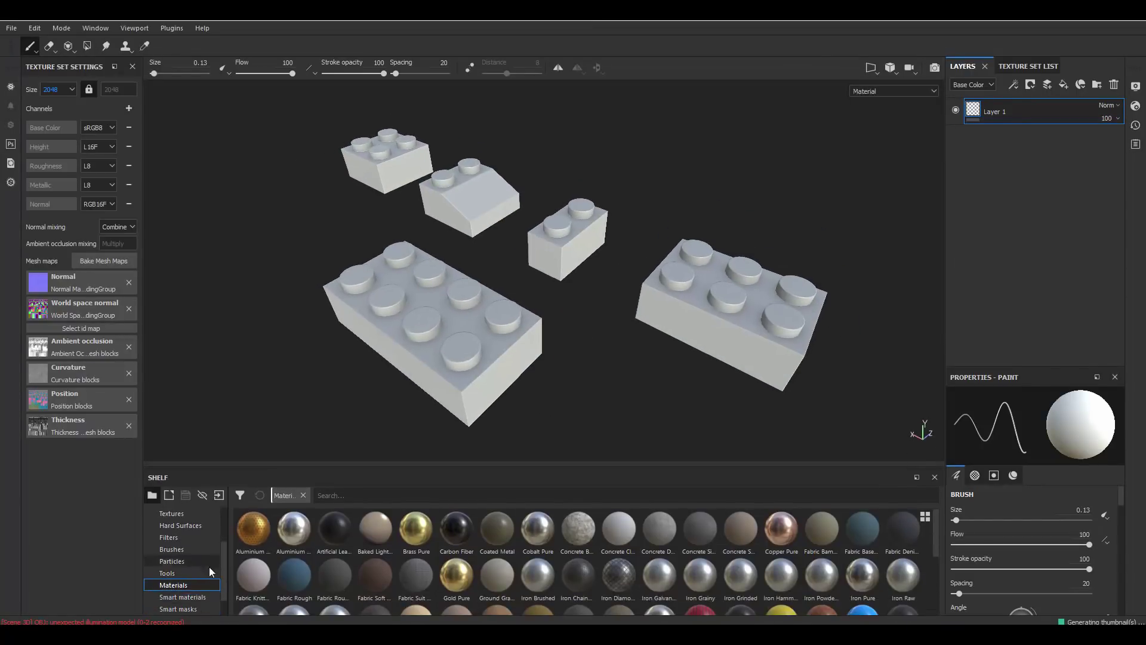
pyautogui.click(197, 598)
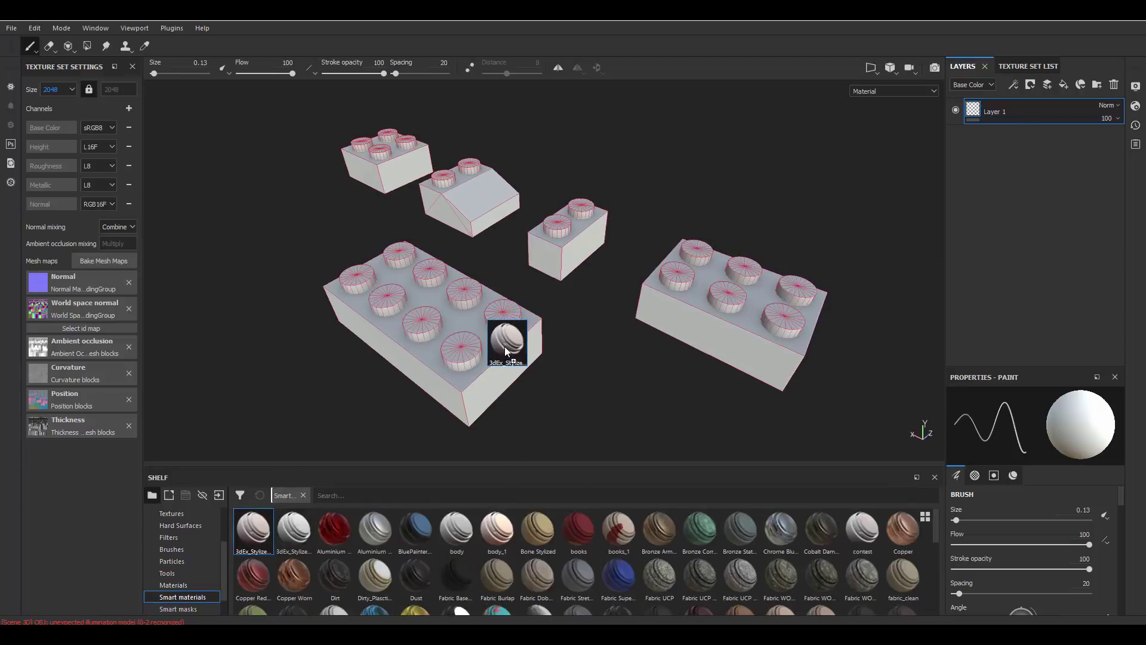
pyautogui.moveTo(505, 348); pyautogui.dragTo(506, 347)
pyautogui.keyDown('alt'); pyautogui.moveTo(500, 315); pyautogui.dragTo(513, 298, button='middle'); pyautogui.keyUp('alt')
pyautogui.keyDown('alt'); pyautogui.moveTo(512, 299); pyautogui.dragTo(558, 305, button='right'); pyautogui.keyUp('alt')
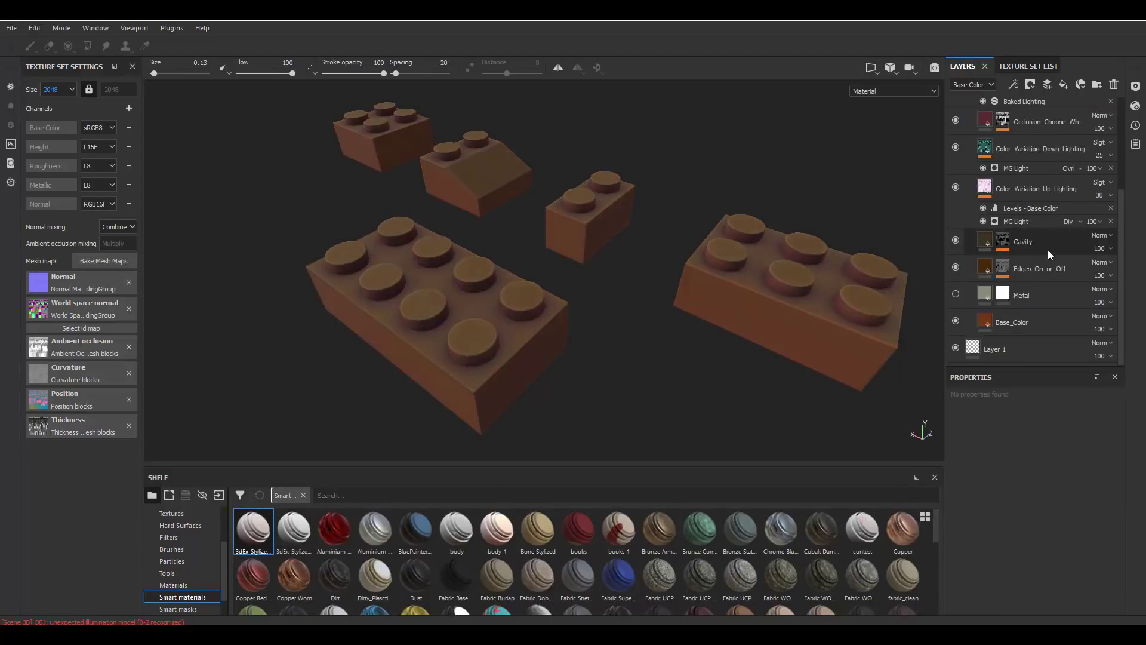
# Duplicate the smart material's Base_Color layer and set the copy's base colour to red
pyautogui.click(1020, 313)
pyautogui.hotkey('ctrl', 'd')
pyautogui.scroll(-4, 1026, 452)
pyautogui.click(1040, 521)
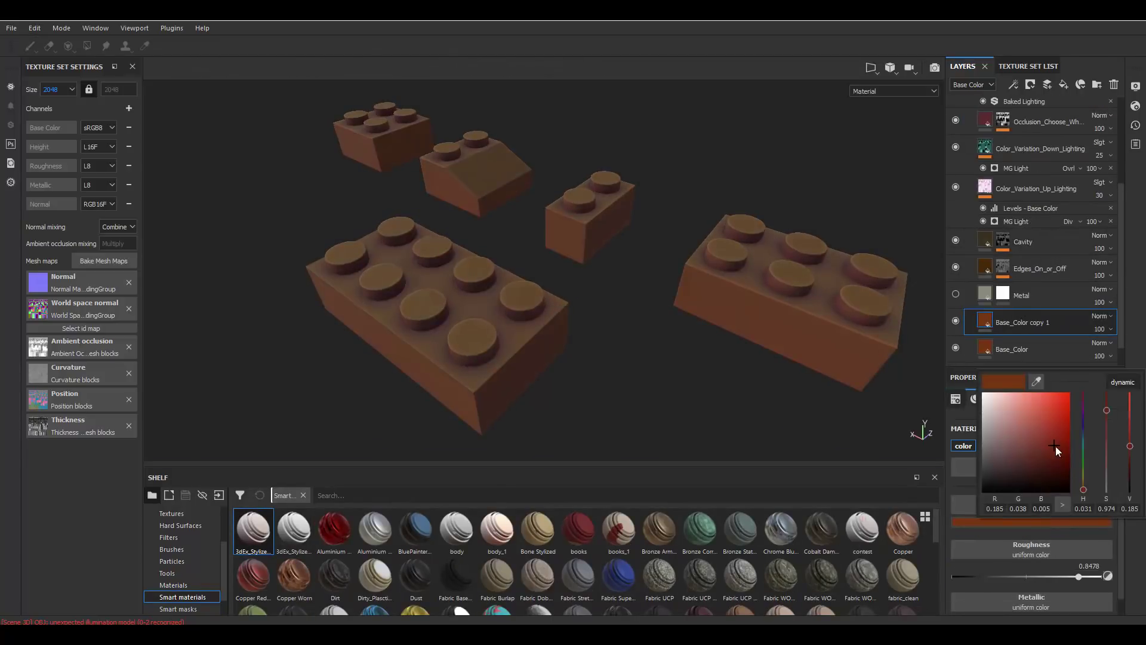
pyautogui.click(1085, 492)
pyautogui.moveTo(1073, 413); pyautogui.dragTo(1075, 403)
# Reduce the Edges_On_or_Off layer's opacity to 24
pyautogui.click(956, 268)
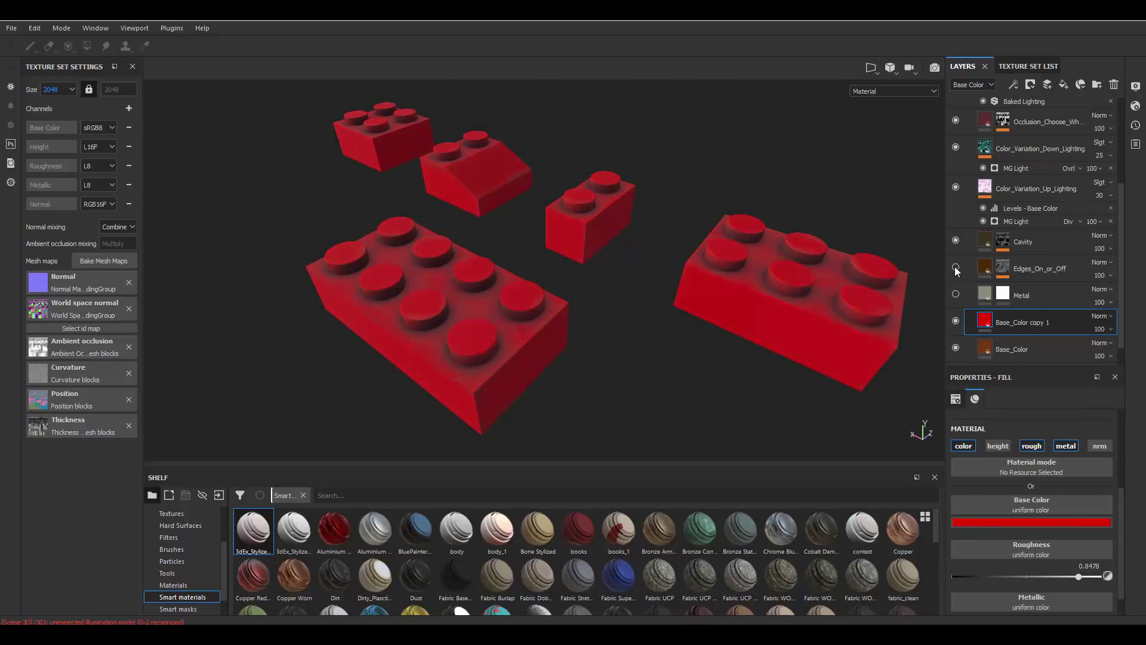
pyautogui.click(956, 269)
pyautogui.click(1106, 275)
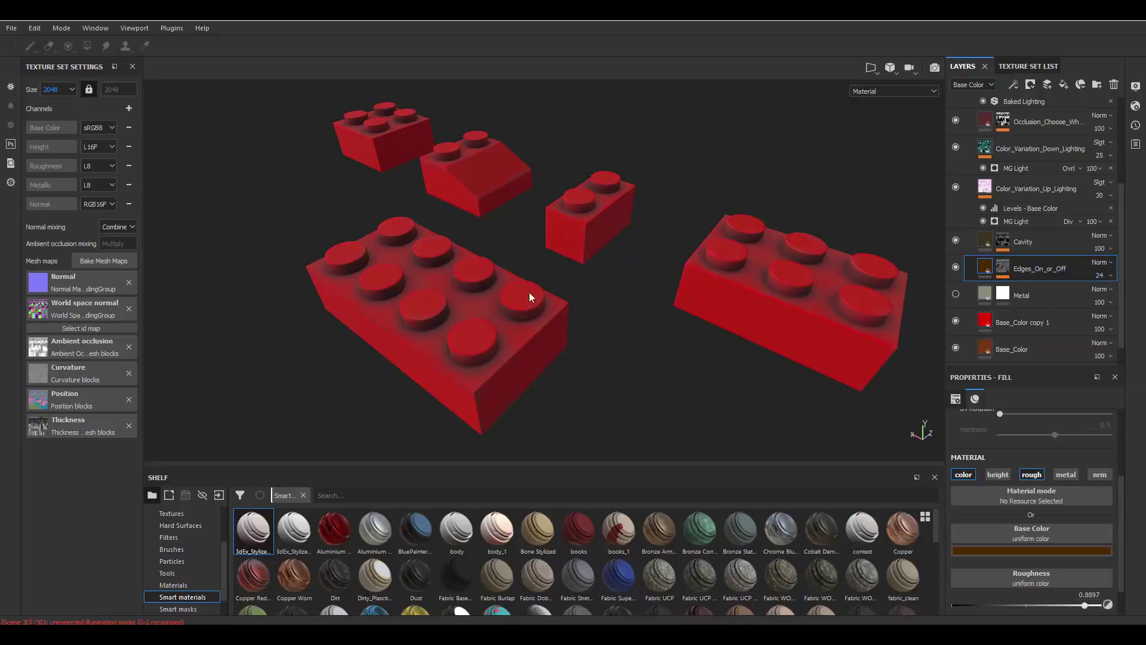
# Make the Base_Color copy 1 layer pure bright red and set its roughness to 0.348
pyautogui.scroll(-1, 1009, 292)
pyautogui.click(961, 294)
pyautogui.click(1038, 547)
pyautogui.click(1077, 420)
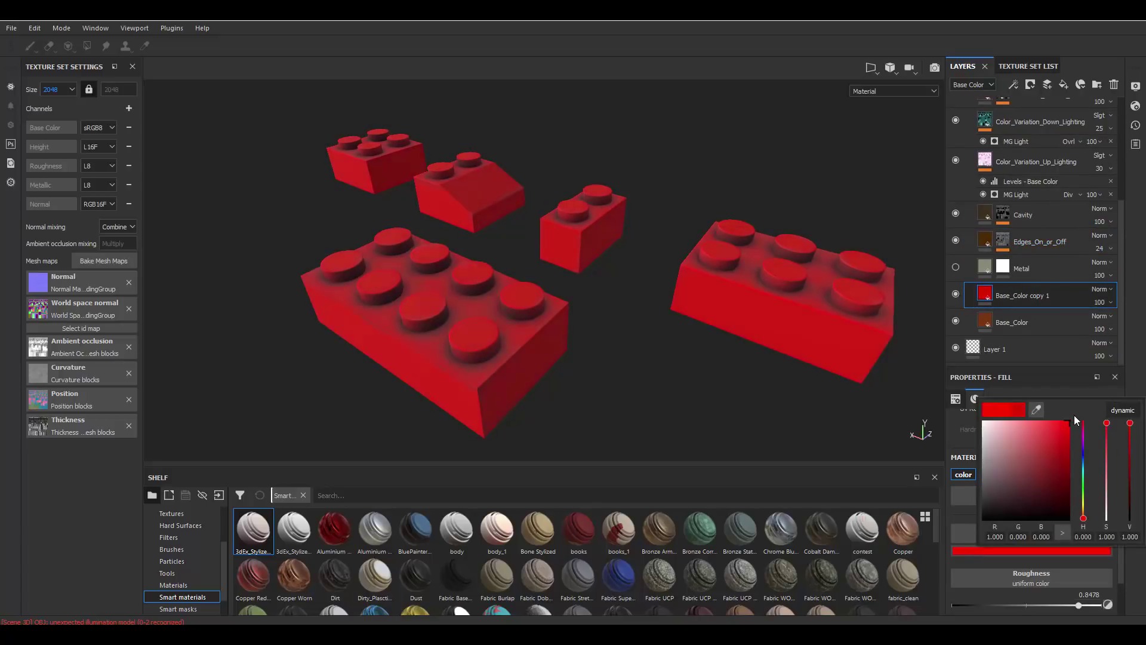
pyautogui.keyDown('alt'); pyautogui.moveTo(666, 301); pyautogui.dragTo(684, 306); pyautogui.keyUp('alt')
pyautogui.scroll(-2, 1037, 451)
pyautogui.moveTo(1078, 552); pyautogui.dragTo(1045, 550)
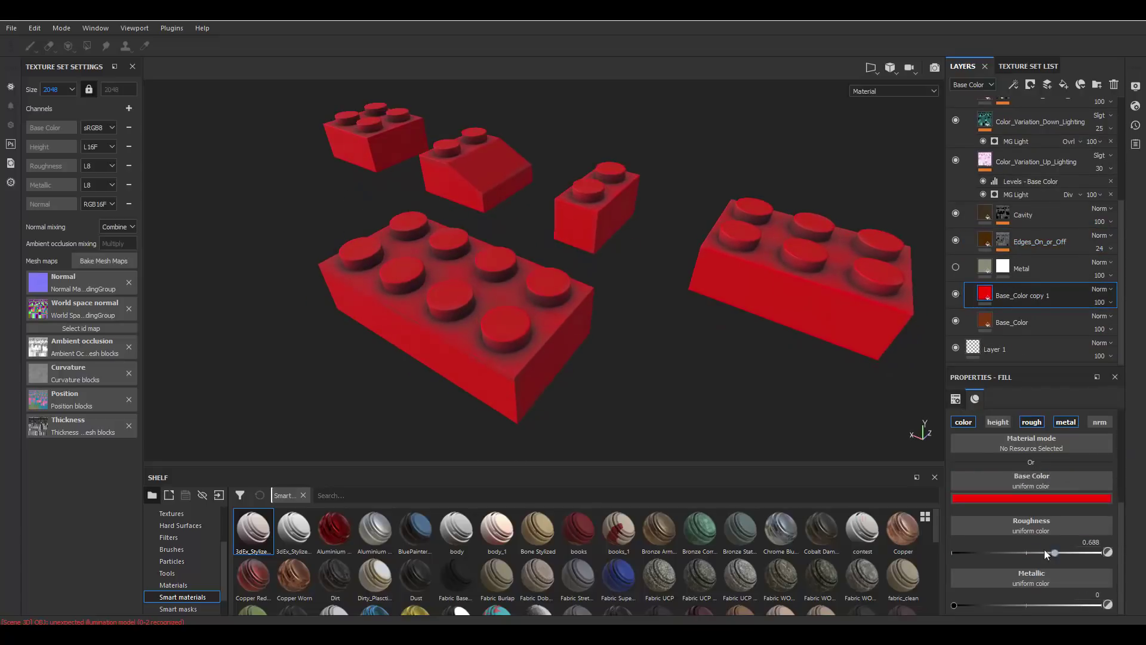
pyautogui.keyDown('alt'); pyautogui.moveTo(742, 318); pyautogui.dragTo(740, 279); pyautogui.keyUp('alt')
# Hide the Edges_On_or_Off and Cavity layers of the smart material
pyautogui.click(956, 241)
pyautogui.keyDown('shift'); pyautogui.moveTo(740, 279); pyautogui.dragTo(652, 273, button='right'); pyautogui.keyUp('shift')
pyautogui.keyDown('alt'); pyautogui.moveTo(652, 273); pyautogui.dragTo(619, 252); pyautogui.keyUp('alt')
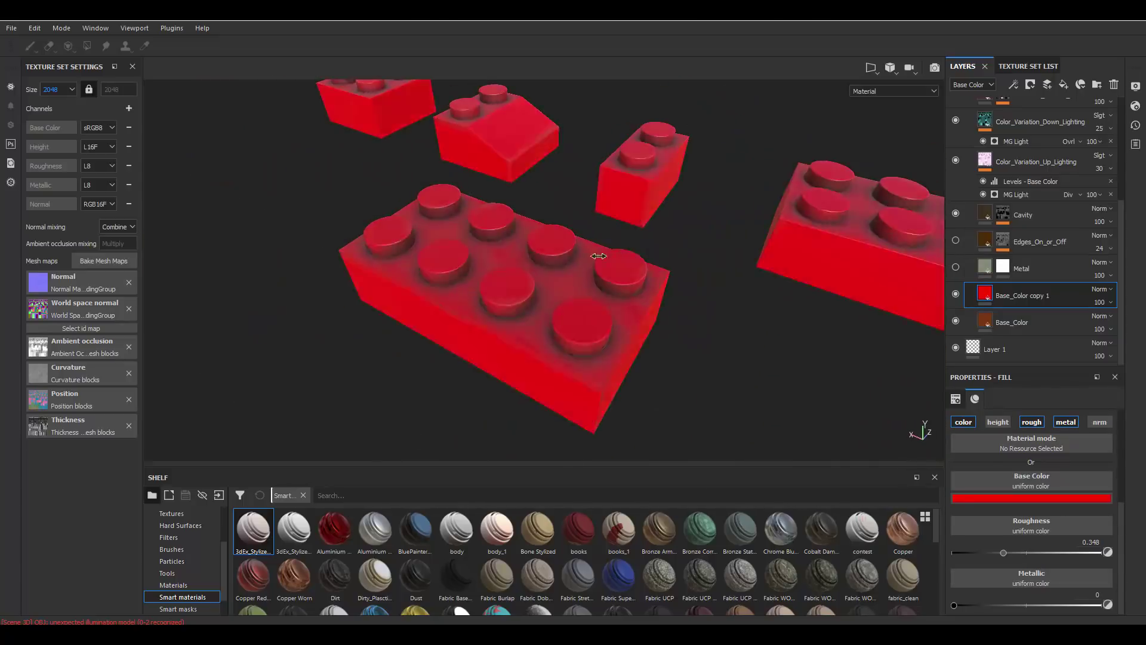
pyautogui.click(1029, 223)
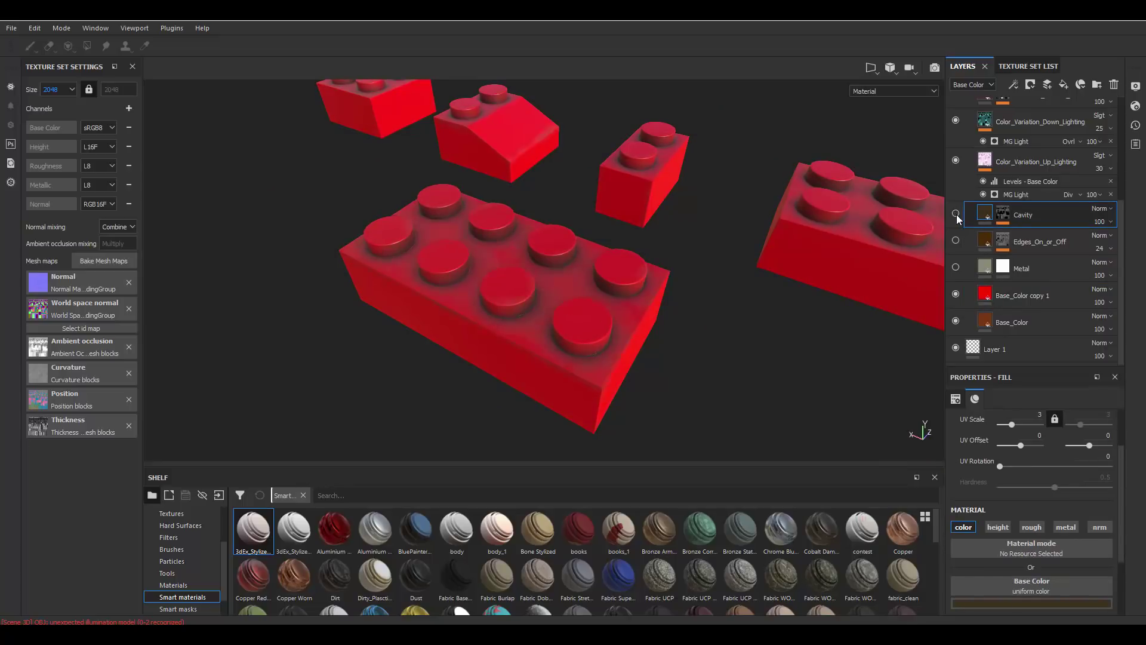
# Lower the opacity of the smart material's Occlusion layer to 48
pyautogui.scroll(-3, 554, 258)
pyautogui.scroll(3, 1035, 220)
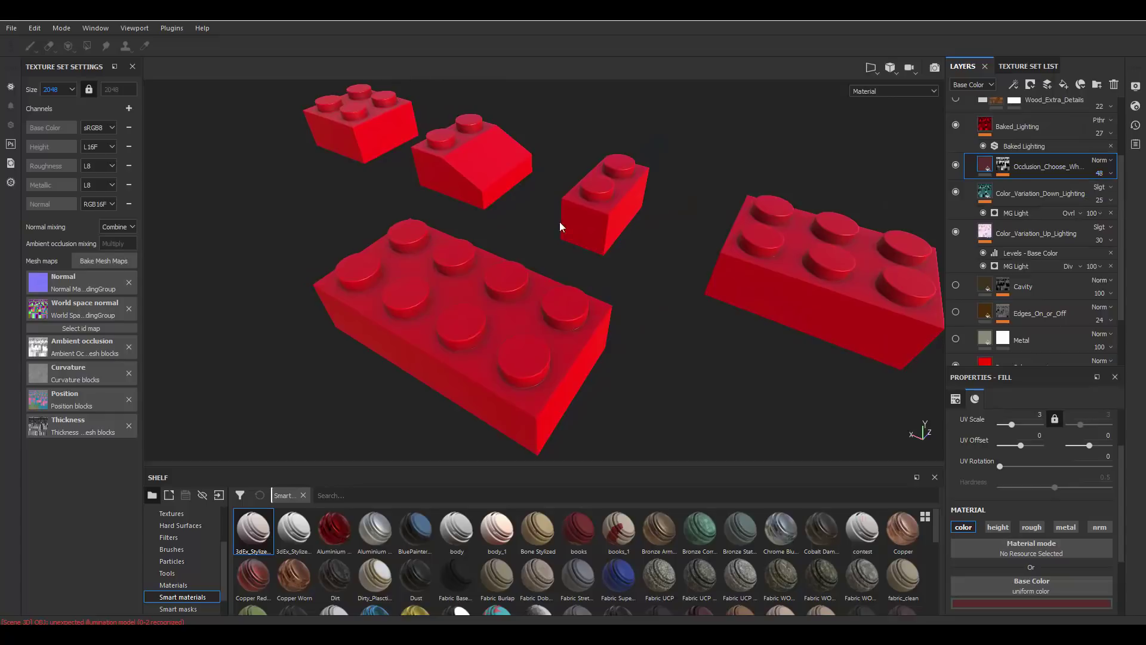
pyautogui.keyDown('alt'); pyautogui.moveTo(561, 226); pyautogui.dragTo(647, 261); pyautogui.keyUp('alt')
pyautogui.scroll(-3, 647, 263)
pyautogui.scroll(3, 1009, 217)
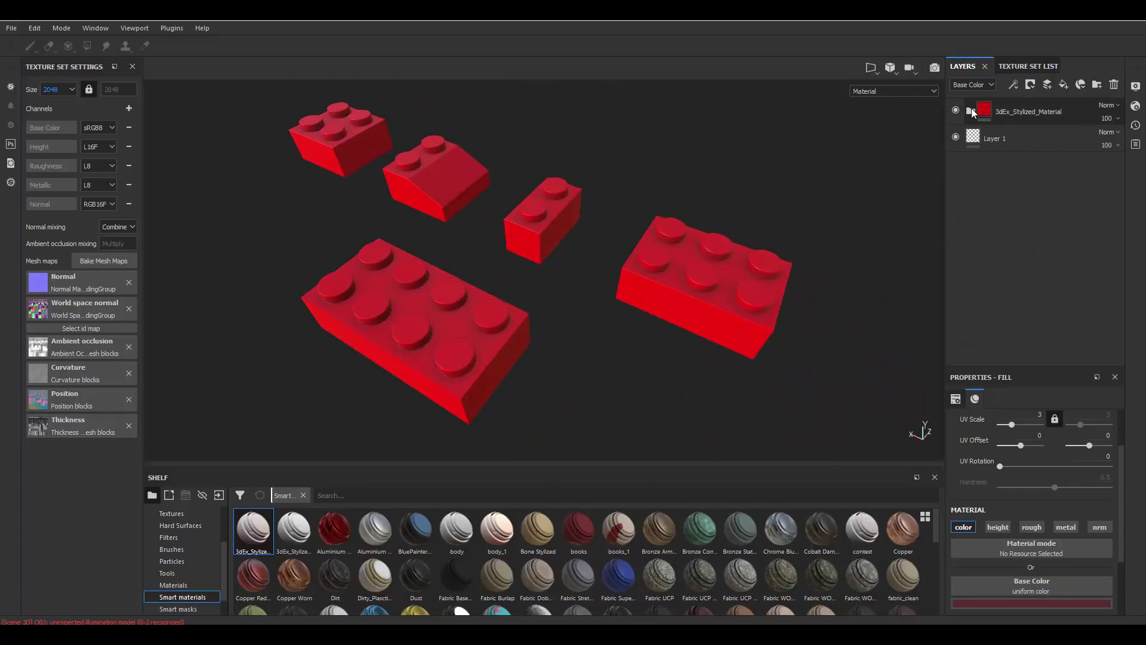
# Duplicate the red Base_Color copy 1 layer and set the new copy's base colour to blue
pyautogui.click(1019, 291)
pyautogui.hotkey('ctrl', 'd')
pyautogui.click(1036, 604)
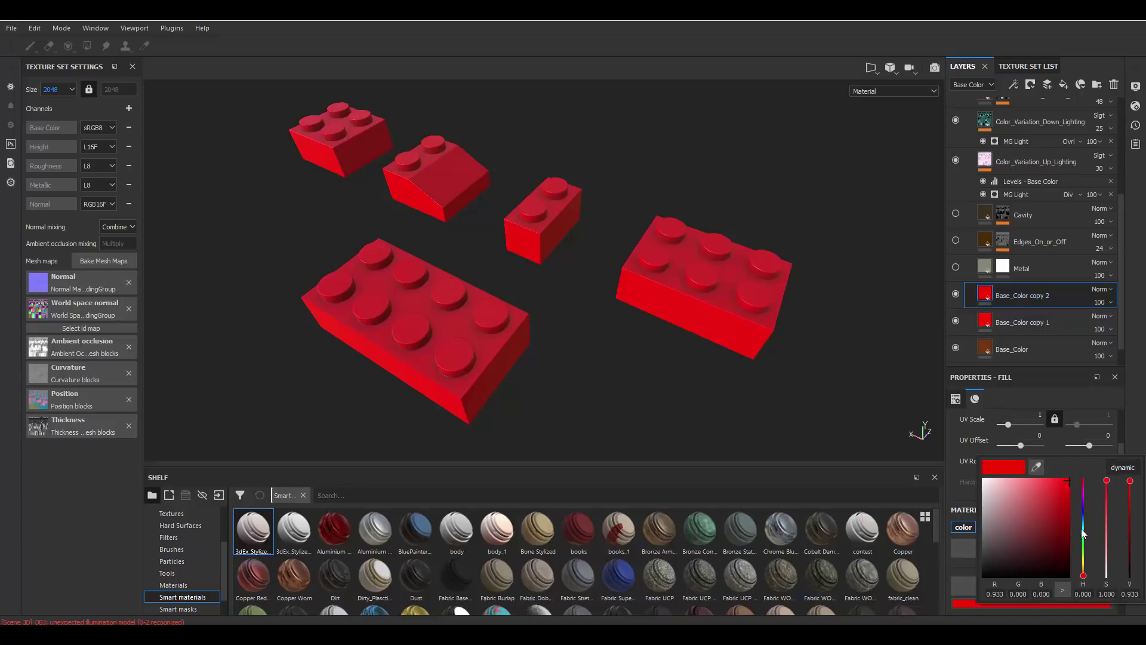
pyautogui.moveTo(1084, 533); pyautogui.dragTo(1084, 512)
# Add a black mask to the blue layer and polygon-fill the 2×3 brick to reveal it only there
pyautogui.rightClick(991, 297)
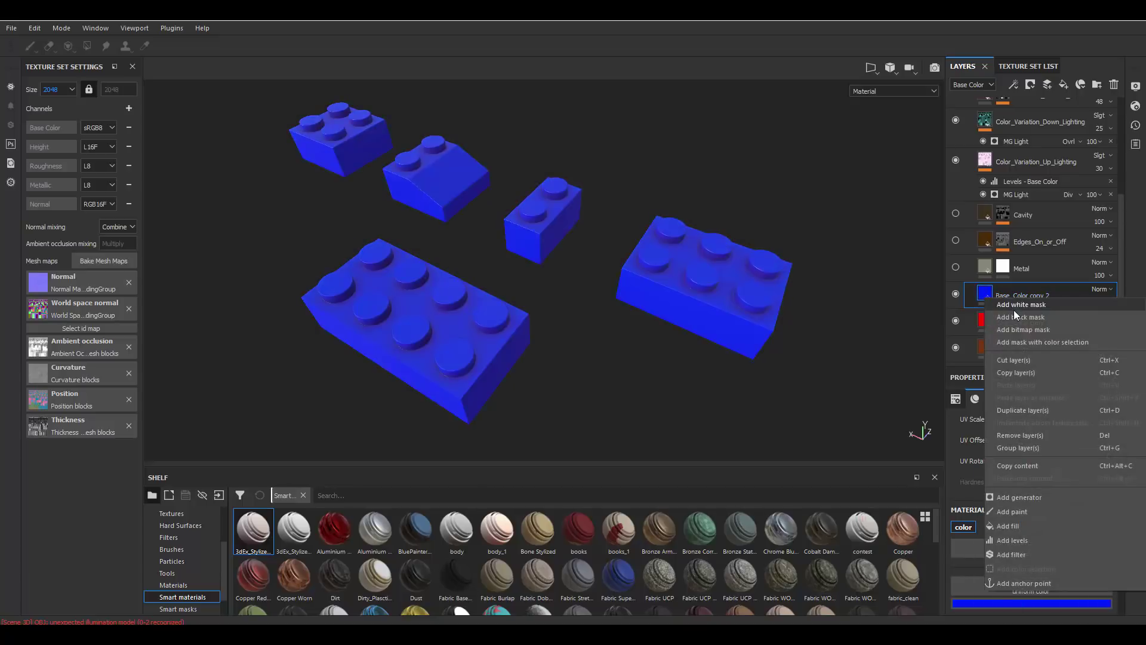
pyautogui.click(1014, 315)
pyautogui.click(87, 47)
pyautogui.click(662, 259)
pyautogui.keyDown('alt'); pyautogui.moveTo(621, 210); pyautogui.dragTo(659, 203); pyautogui.keyUp('alt')
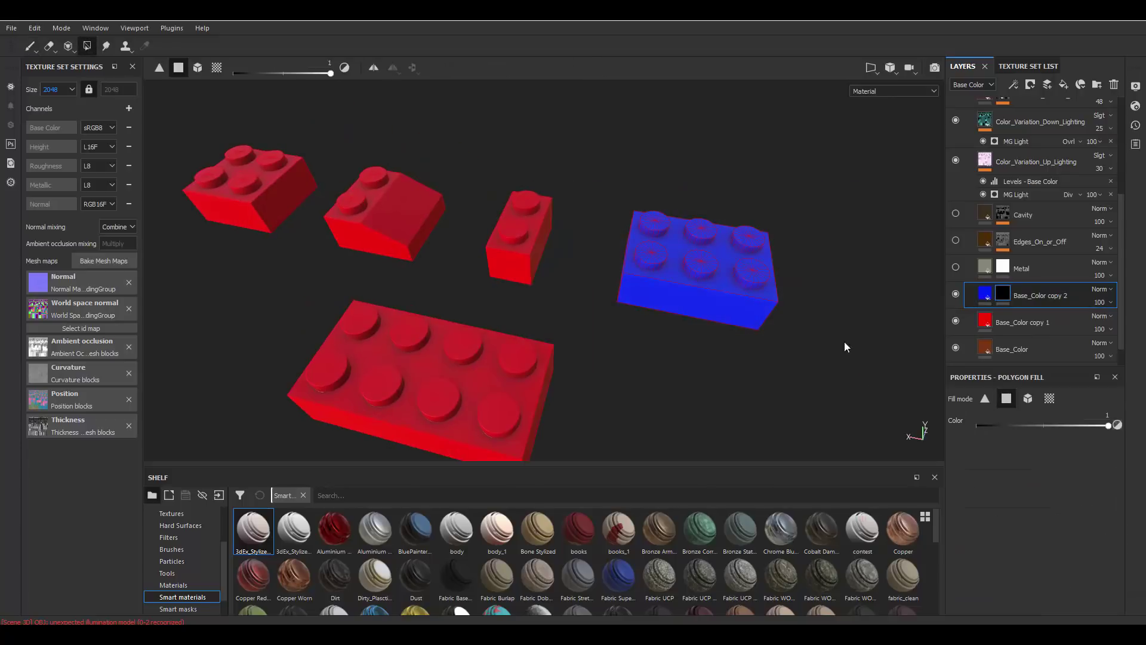
pyautogui.click(35, 49)
pyautogui.moveTo(477, 266)
pyautogui.keyDown('alt'); pyautogui.mouseDown()
pyautogui.moveTo(668, 299)
pyautogui.moveTo(585, 238)
pyautogui.mouseUp(); pyautogui.keyUp('alt')
pyautogui.keyDown('alt'); pyautogui.moveTo(406, 209); pyautogui.dragTo(493, 219); pyautogui.keyUp('alt')
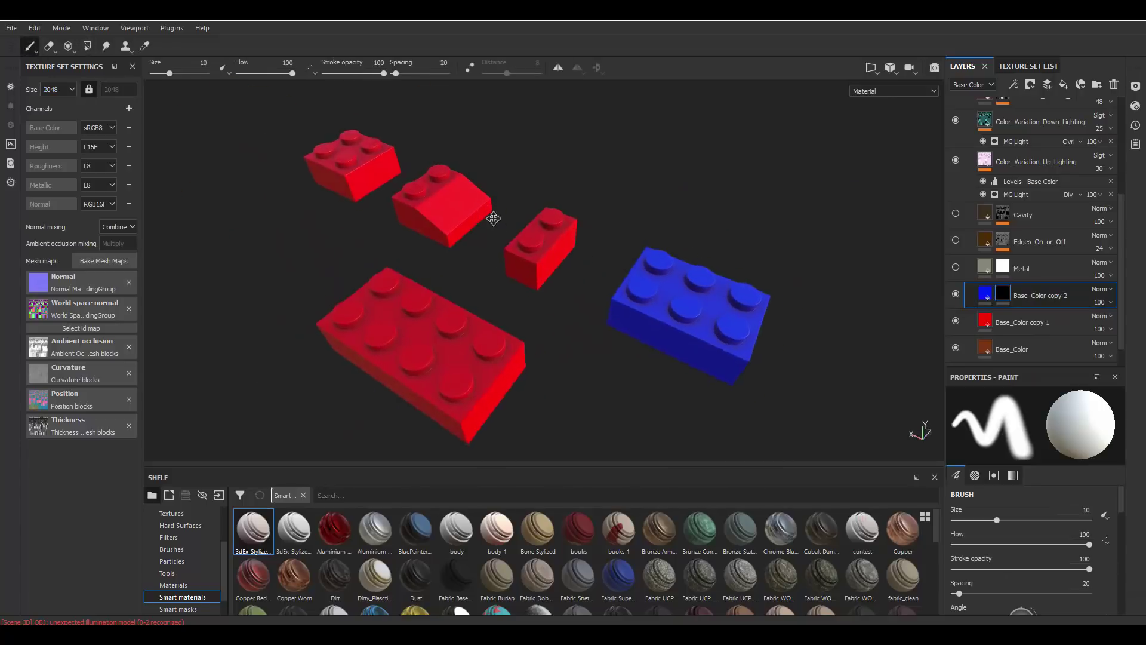
# Duplicate the blue layer with a green base colour and mask the copy to the 2×2 brick only
pyautogui.hotkey('ctrl', 'd')
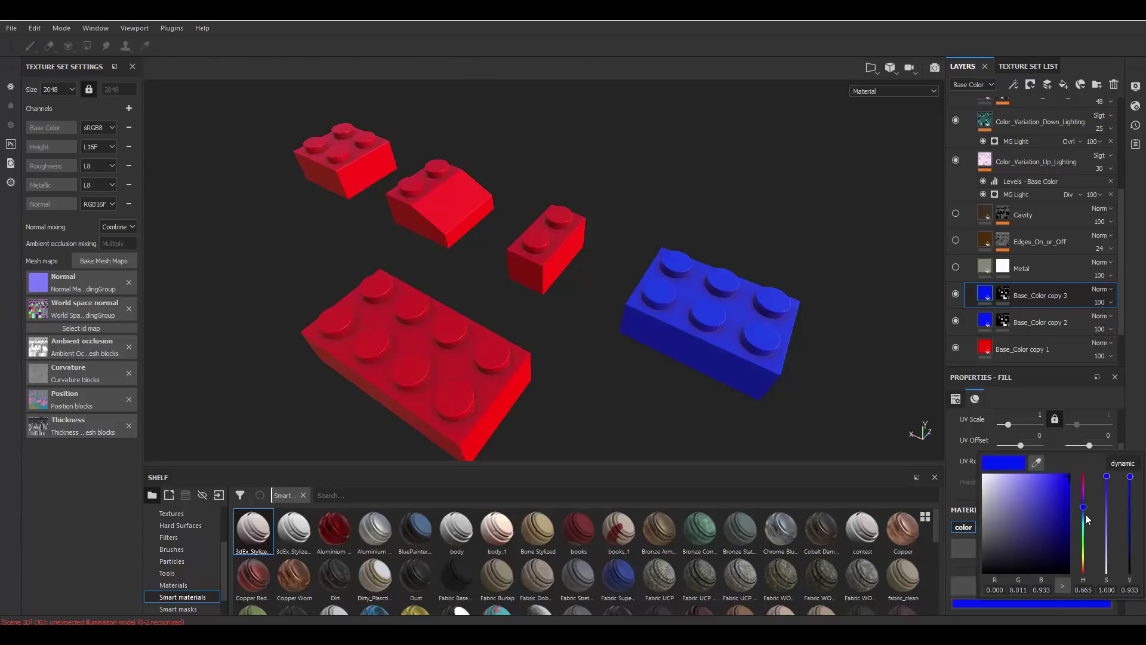
pyautogui.moveTo(1086, 516); pyautogui.dragTo(1084, 545)
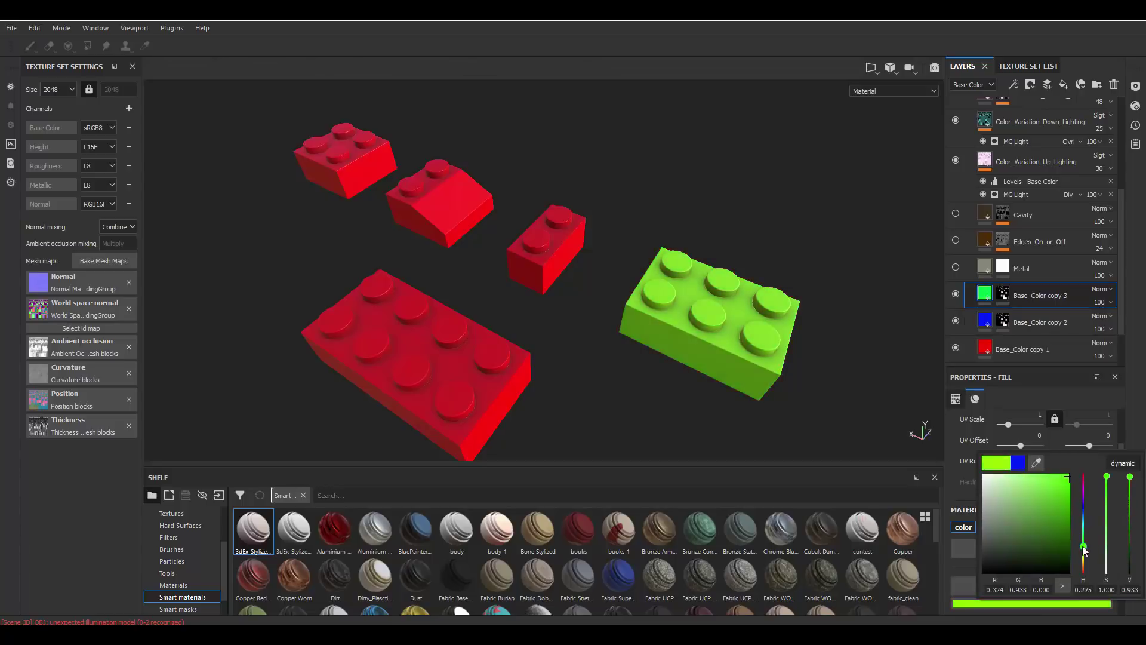
pyautogui.press('1')
pyautogui.keyDown('alt'); pyautogui.moveTo(346, 250); pyautogui.dragTo(453, 215); pyautogui.keyUp('alt')
pyautogui.moveTo(299, 160); pyautogui.dragTo(459, 294)
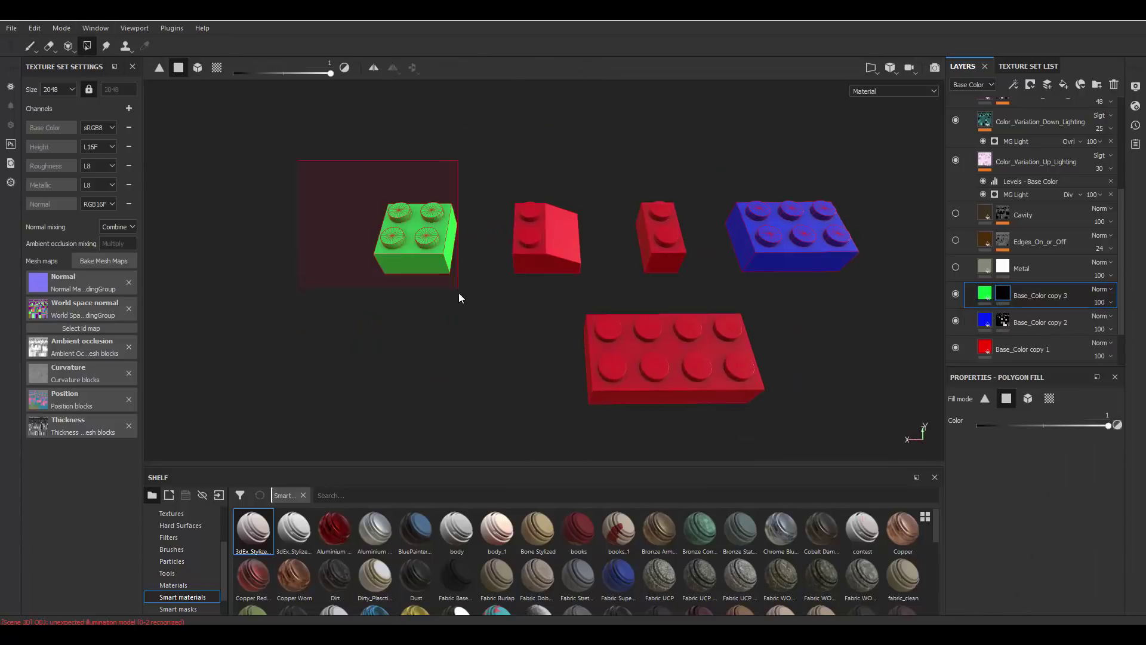
pyautogui.click(31, 50)
pyautogui.moveTo(645, 251)
pyautogui.keyDown('alt'); pyautogui.mouseDown()
pyautogui.moveTo(528, 212)
pyautogui.moveTo(591, 241)
pyautogui.moveTo(555, 233)
pyautogui.mouseUp(); pyautogui.keyUp('alt')
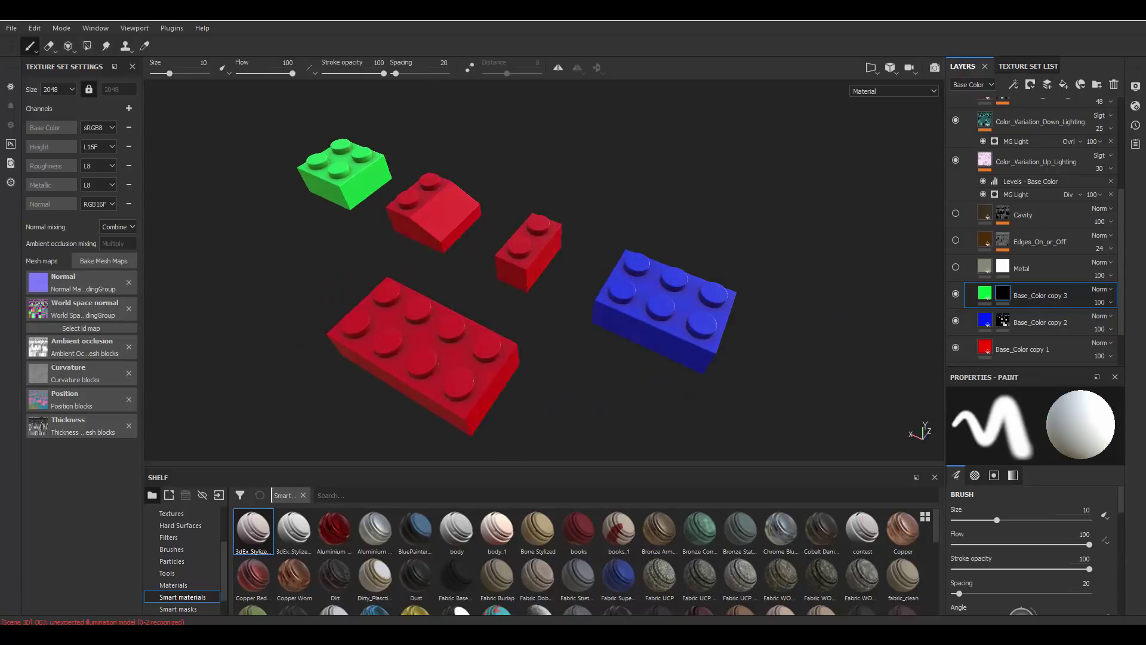
# Duplicate the green layer and set the copy's base colour to yellow
pyautogui.click(988, 293)
pyautogui.hotkey('ctrl', 'd')
pyautogui.click(1040, 605)
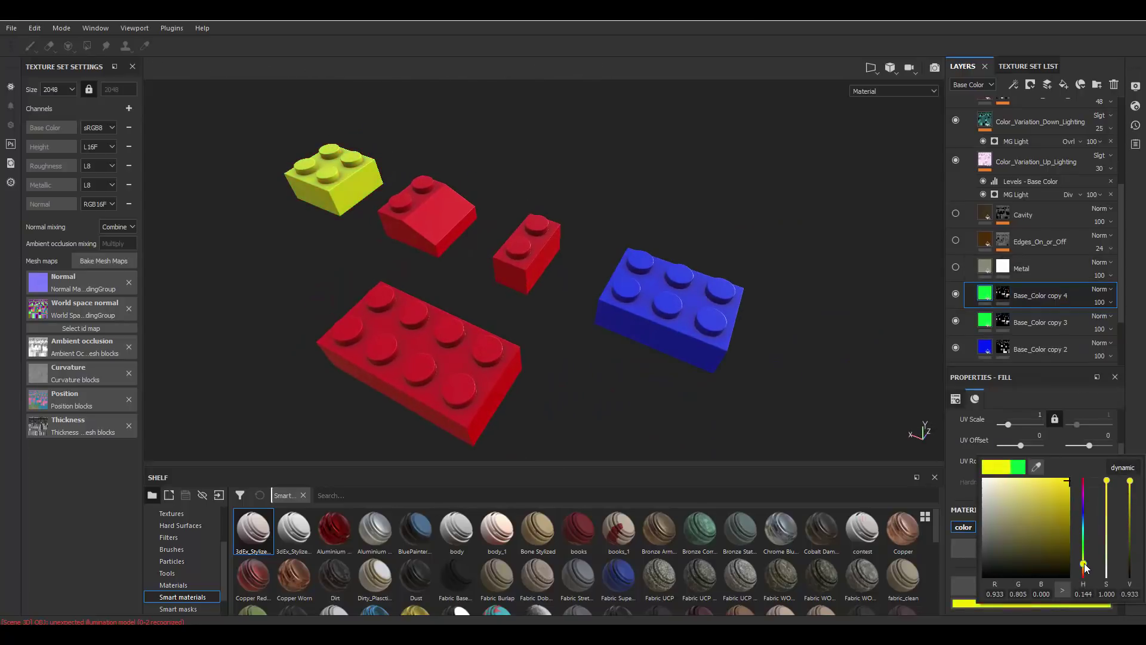
pyautogui.moveTo(1084, 566); pyautogui.dragTo(1085, 563)
# Give the yellow layer a fresh black mask and polygon-fill the 1×2 brick in it
pyautogui.rightClick(1003, 293)
pyautogui.click(1030, 309)
pyautogui.click(87, 46)
pyautogui.keyDown('alt'); pyautogui.moveTo(370, 238); pyautogui.dragTo(471, 263); pyautogui.keyUp('alt')
pyautogui.moveTo(492, 196); pyautogui.dragTo(565, 306)
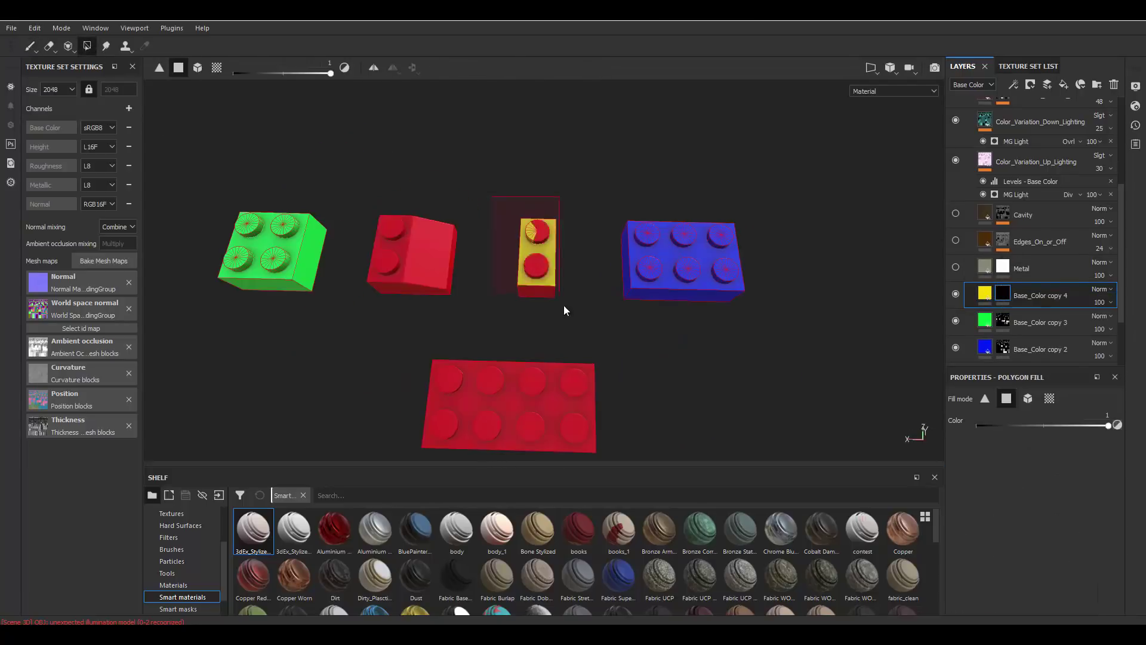
pyautogui.click(30, 46)
# Examine the coloured bricks from above and below in the base colour and material views
pyautogui.moveTo(466, 239)
pyautogui.keyDown('alt'); pyautogui.mouseDown()
pyautogui.moveTo(710, 307)
pyautogui.moveTo(693, 260)
pyautogui.moveTo(537, 344)
pyautogui.mouseUp(); pyautogui.keyUp('alt')
pyautogui.keyDown('alt'); pyautogui.moveTo(619, 275); pyautogui.dragTo(464, 247); pyautogui.keyUp('alt')
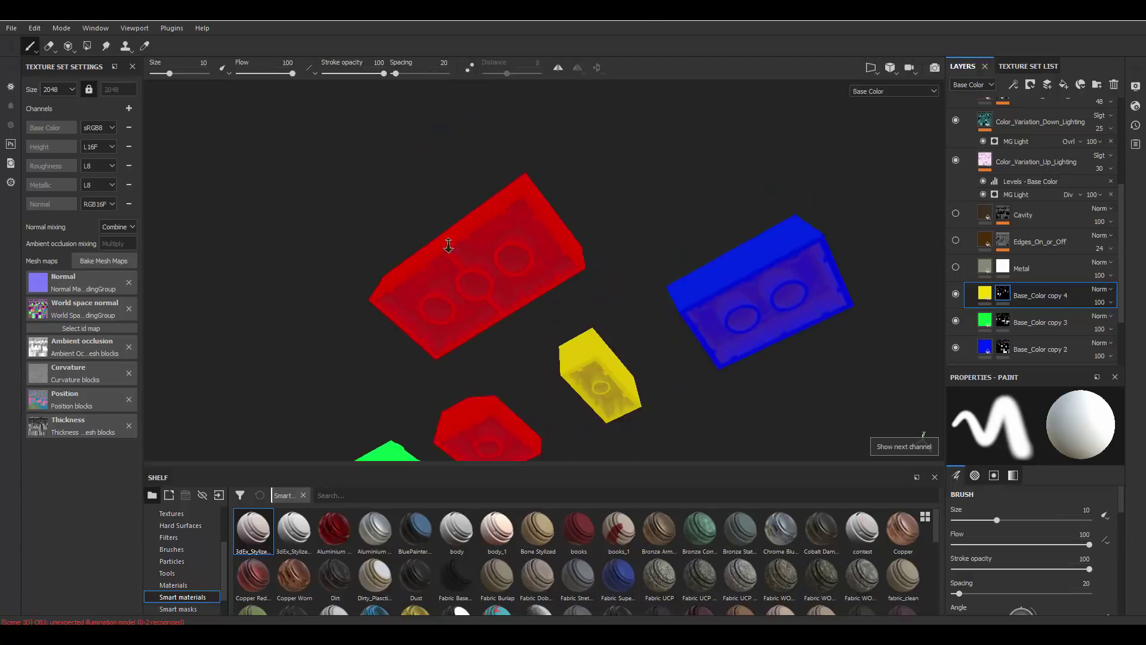
pyautogui.moveTo(448, 245)
pyautogui.keyDown('alt'); pyautogui.mouseDown(button='right')
pyautogui.moveTo(537, 238)
pyautogui.moveTo(508, 238)
pyautogui.mouseUp(button='right'); pyautogui.keyUp('alt')
pyautogui.moveTo(520, 239)
pyautogui.keyDown('alt'); pyautogui.mouseDown()
pyautogui.moveTo(555, 328)
pyautogui.moveTo(596, 233)
pyautogui.mouseUp(); pyautogui.keyUp('alt')
pyautogui.keyDown('alt'); pyautogui.moveTo(596, 233); pyautogui.dragTo(604, 234, button='middle'); pyautogui.keyUp('alt')
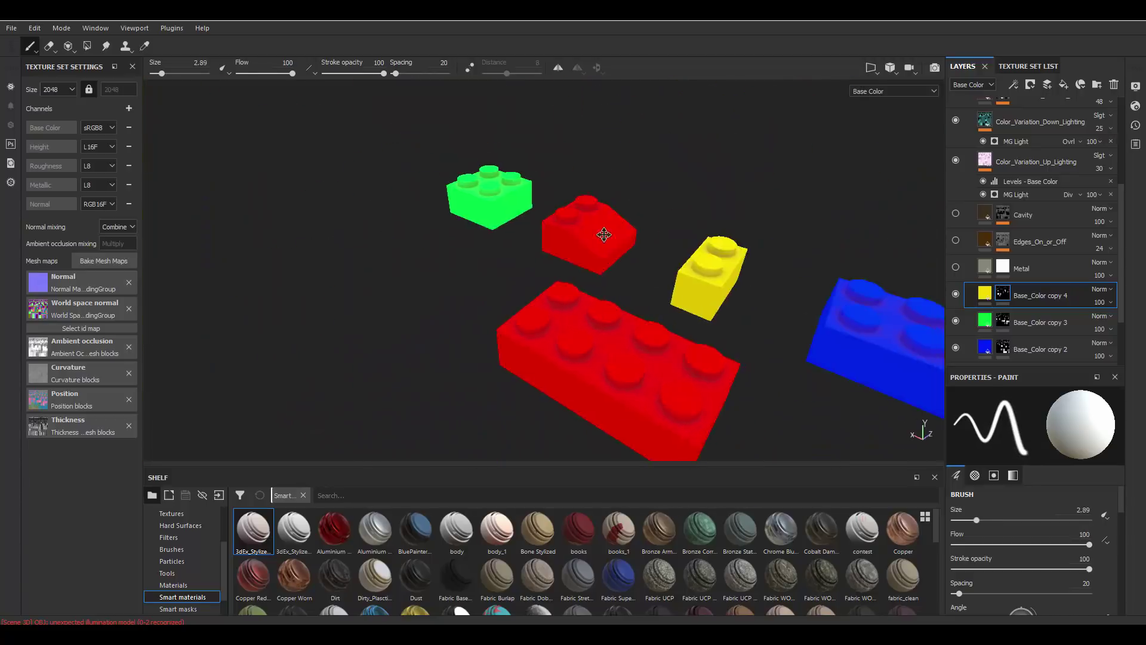
pyautogui.keyDown('alt'); pyautogui.moveTo(528, 320); pyautogui.dragTo(584, 201); pyautogui.keyUp('alt')
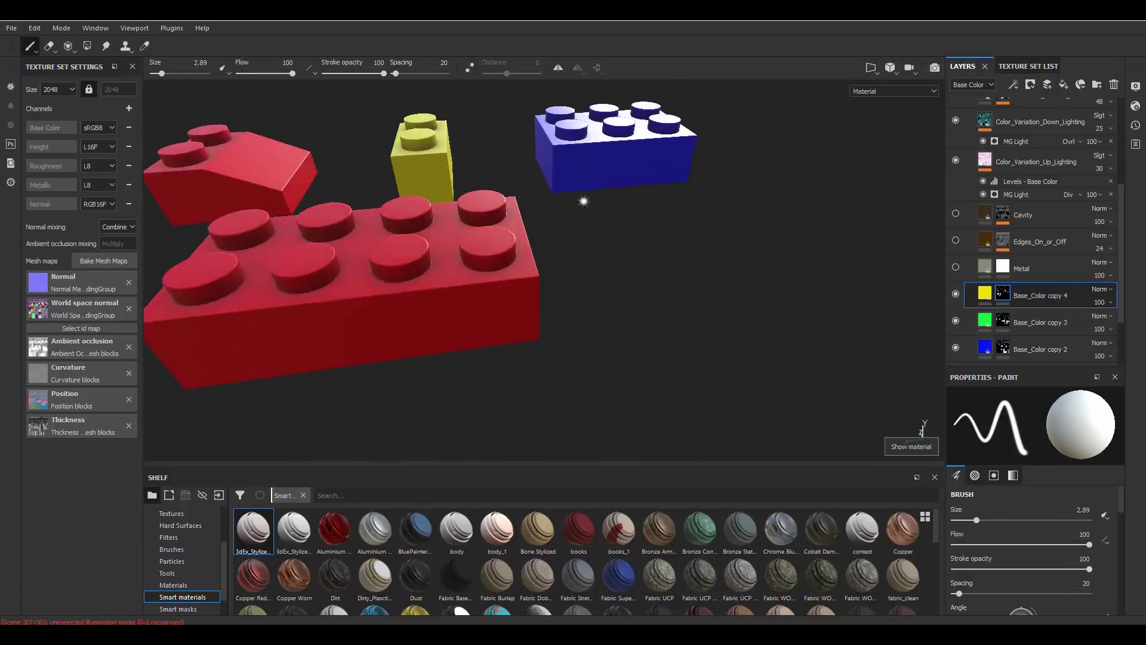